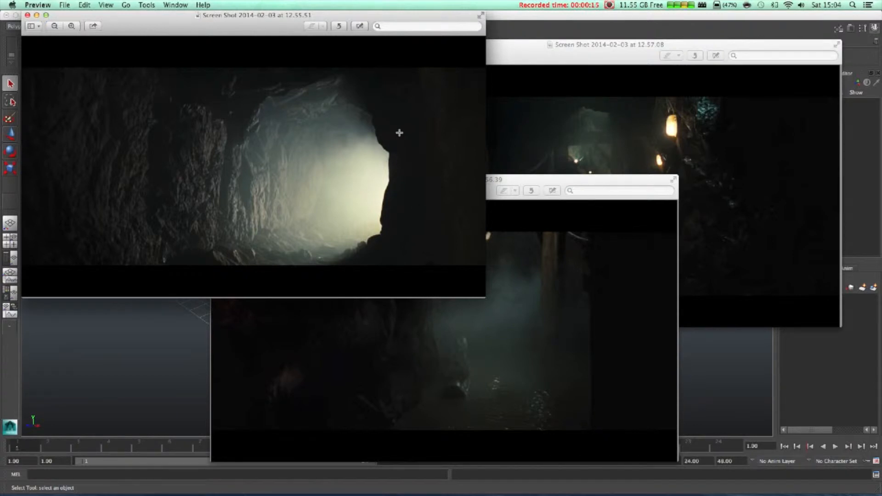
# Examine the three mine tunnel reference screenshots, arranging the lantern-lit tunnel image beside the cave opening image for comparison
pyautogui.click(522, 338)
pyautogui.click(630, 137)
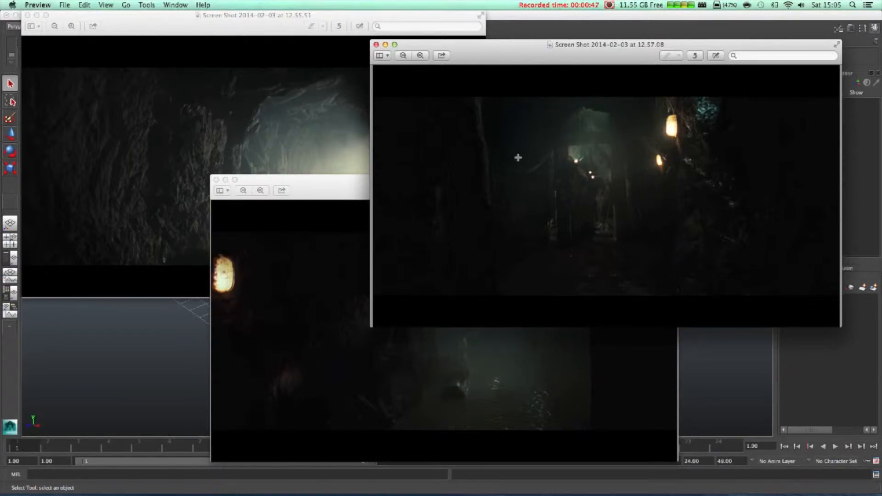
pyautogui.moveTo(594, 49); pyautogui.dragTo(618, 20)
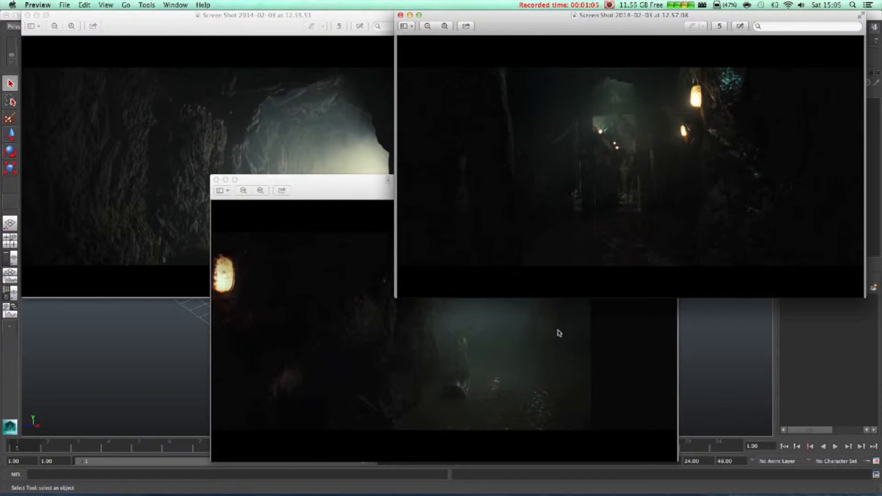
pyautogui.click(543, 378)
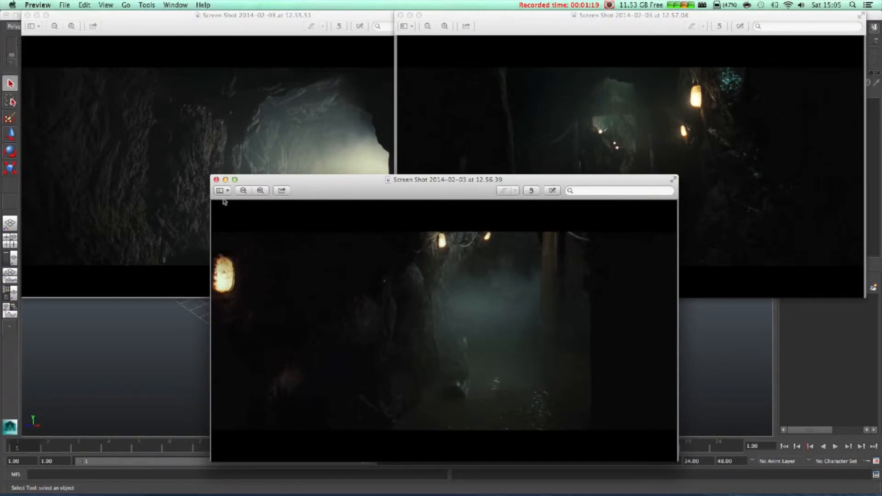
pyautogui.click(231, 148)
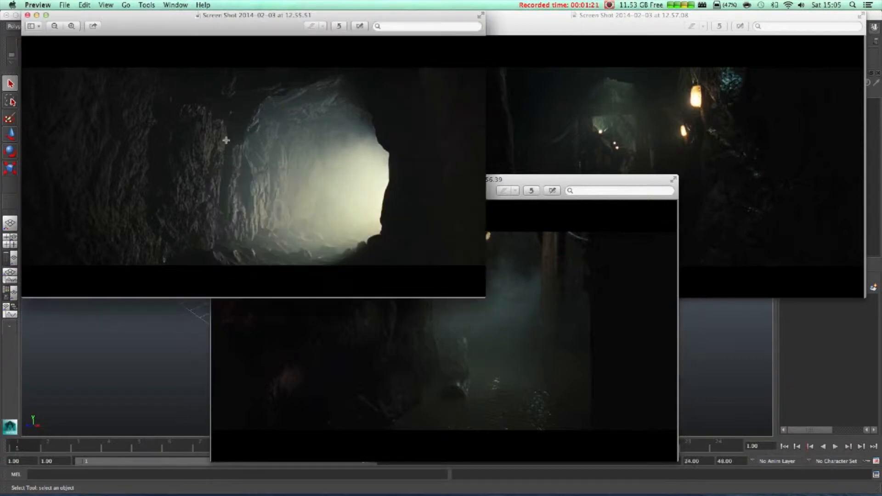
pyautogui.click(542, 392)
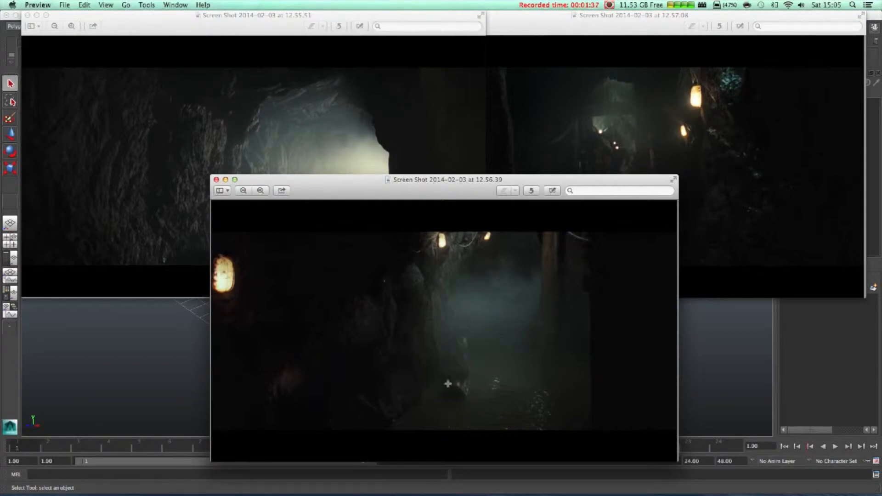
pyautogui.click(197, 137)
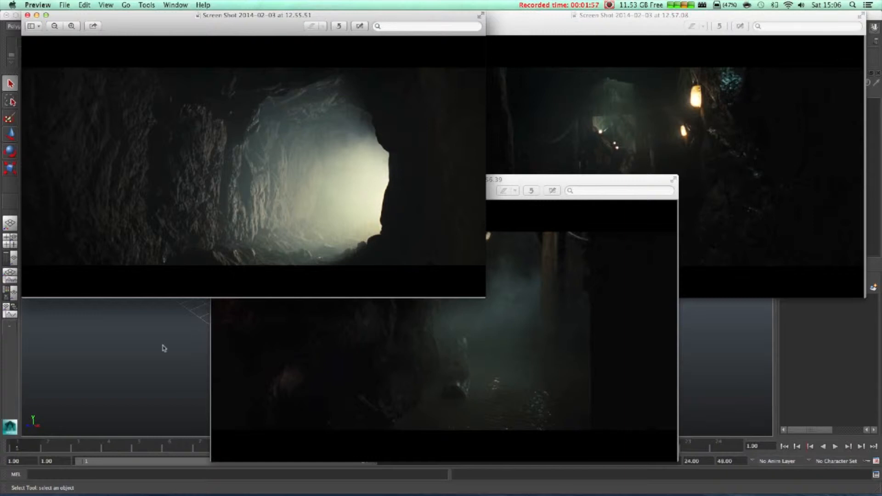
# Switch to Maya and create a new project named Strait_rail_tunel with the default folder locations
pyautogui.click(163, 347)
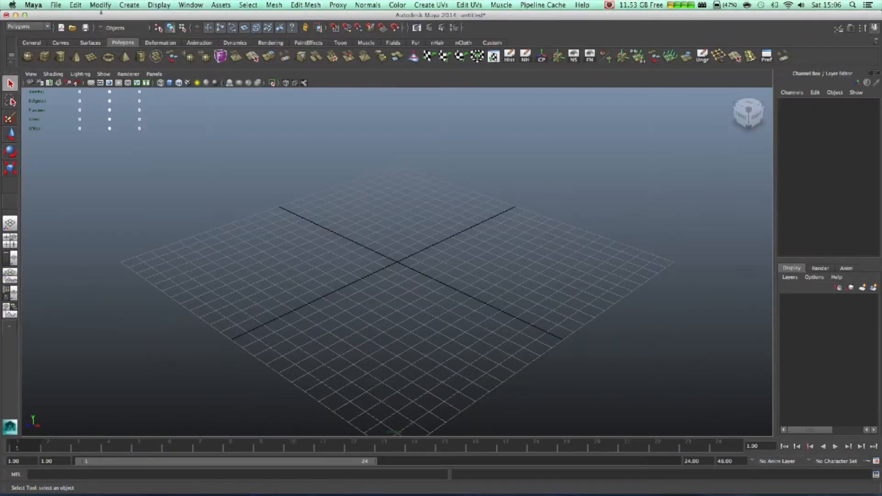
pyautogui.click(55, 5)
pyautogui.click(78, 199)
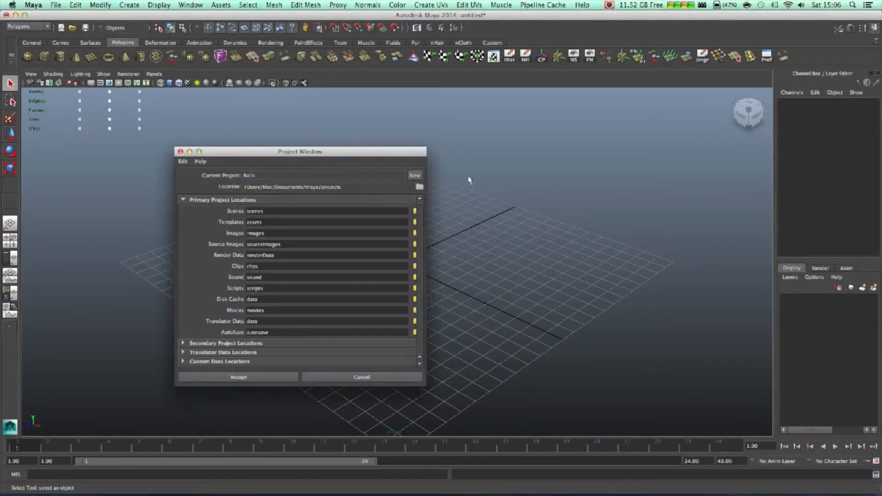
pyautogui.click(415, 175)
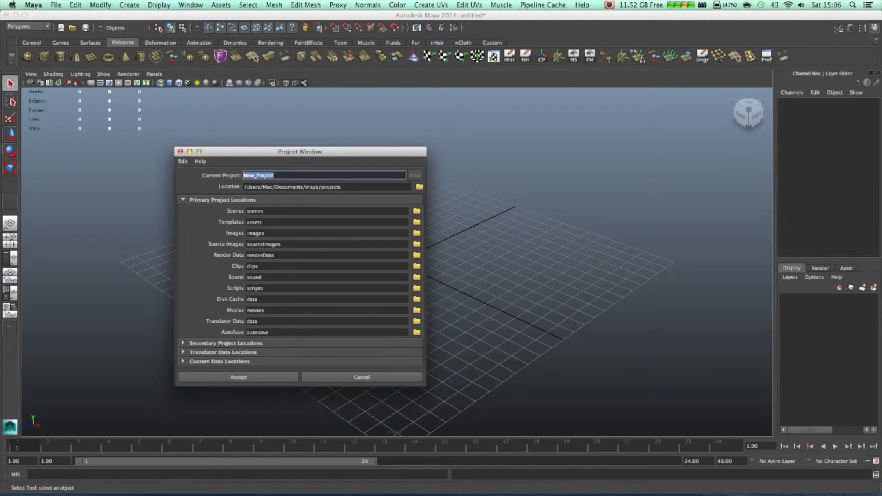
pyautogui.write('Strait_rail_tunel')
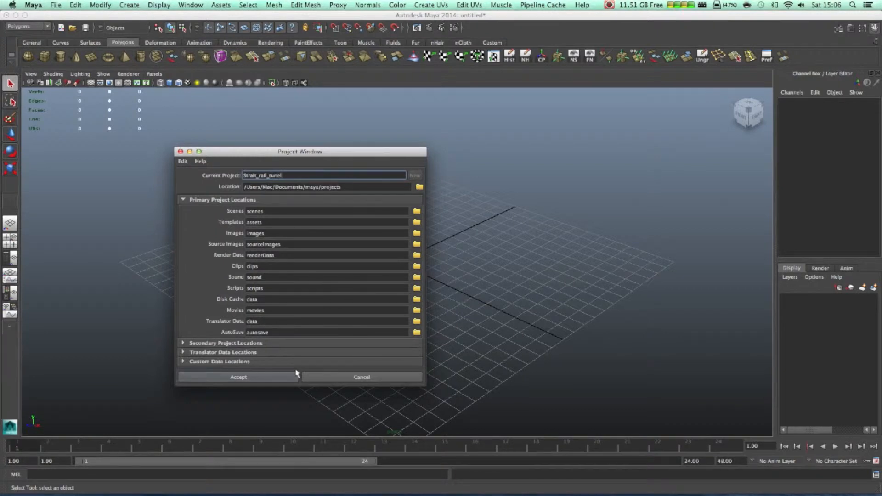
pyautogui.click(280, 378)
# Import Strait_rails_01.mb from the scenes folder of the Rails project
pyautogui.click(58, 5)
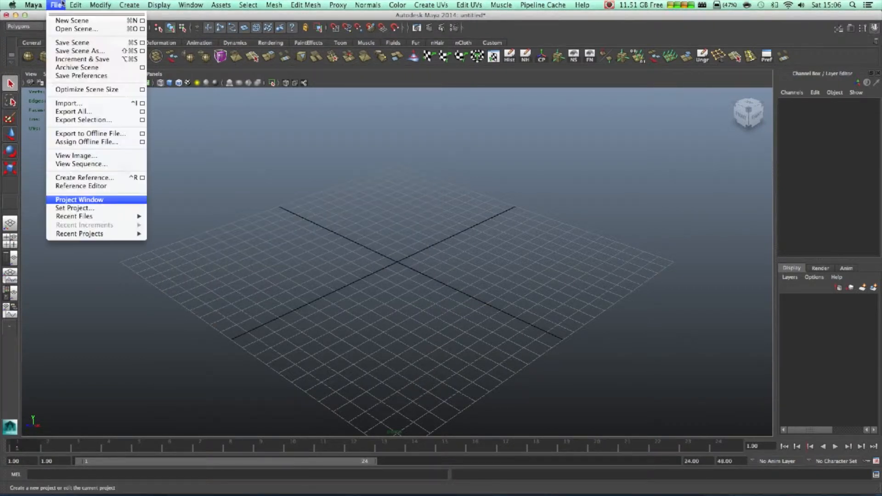
pyautogui.click(74, 103)
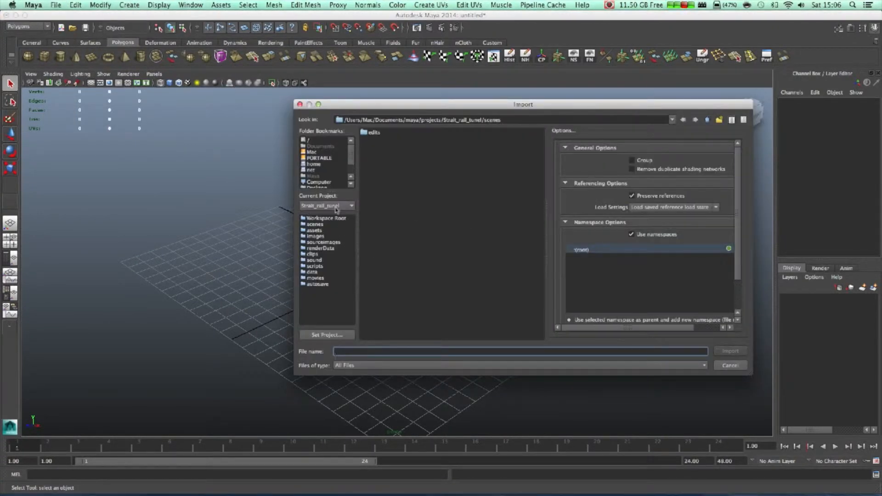
pyautogui.click(326, 206)
pyautogui.click(324, 239)
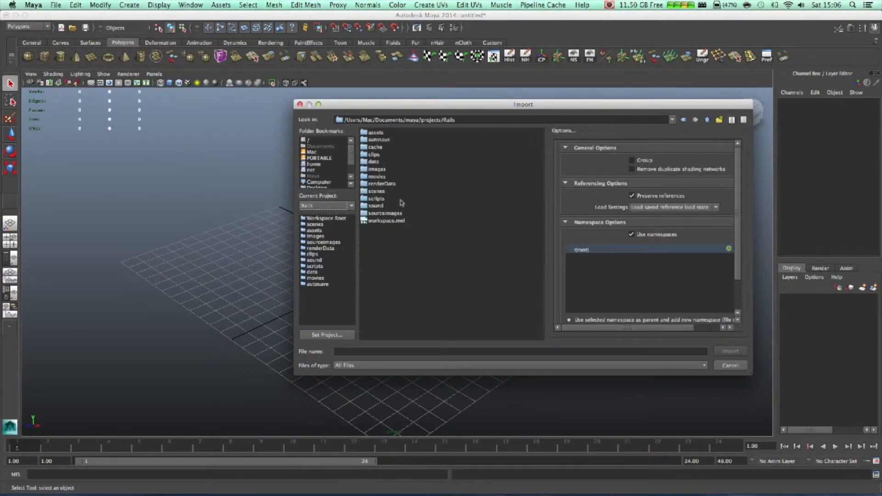
pyautogui.doubleClick(378, 193)
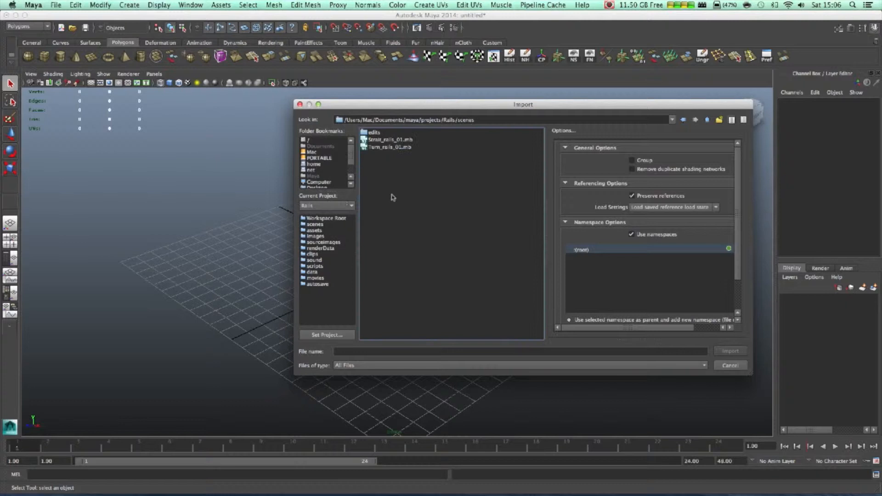
pyautogui.doubleClick(409, 140)
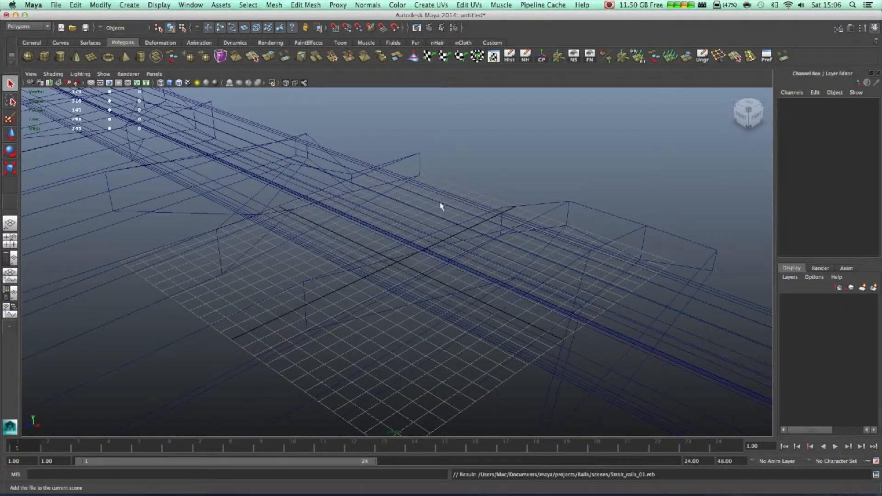
# Display the imported rail track with smooth shading and inspect it from several angles
pyautogui.scroll(-10, 440, 204)
pyautogui.keyDown('alt'); pyautogui.moveTo(422, 201); pyautogui.dragTo(439, 137, button='middle'); pyautogui.keyUp('alt')
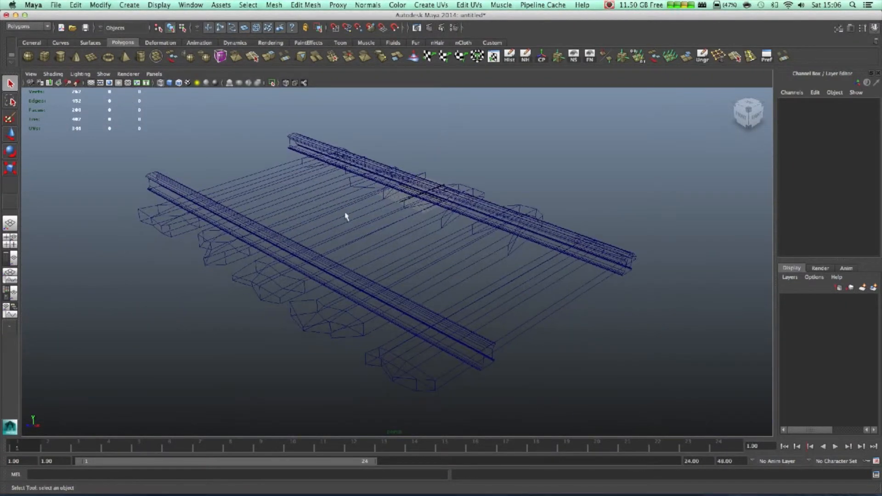
pyautogui.keyDown('alt'); pyautogui.moveTo(262, 144); pyautogui.dragTo(212, 91); pyautogui.keyUp('alt')
pyautogui.press('5')
pyautogui.keyDown('alt'); pyautogui.moveTo(476, 234); pyautogui.dragTo(331, 236); pyautogui.keyUp('alt')
pyautogui.keyDown('alt'); pyautogui.moveTo(257, 257); pyautogui.dragTo(341, 262); pyautogui.keyUp('alt')
pyautogui.scroll(-8, 335, 275)
pyautogui.scroll(3, 376, 270)
pyautogui.keyDown('alt'); pyautogui.moveTo(434, 259); pyautogui.dragTo(471, 271); pyautogui.keyUp('alt')
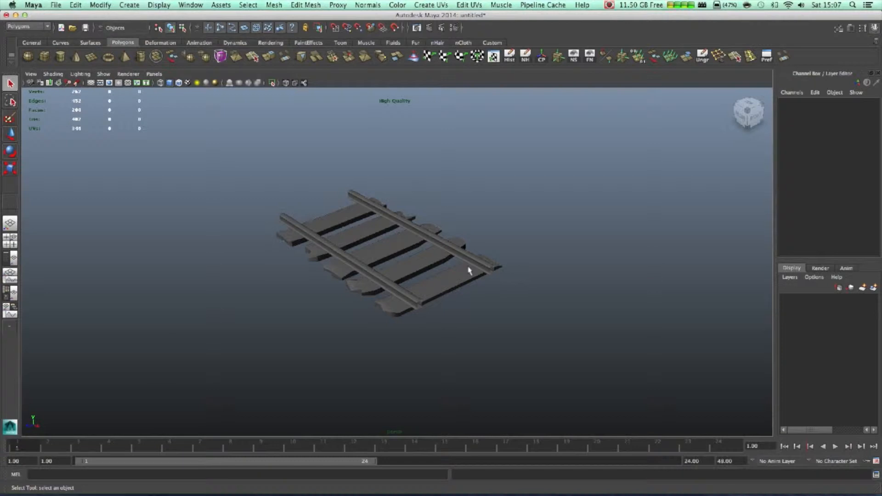
# Create a polygon plane at the origin and scale it uniformly to about 393 as the tunnel floor
pyautogui.click(91, 56)
pyautogui.press('e')
pyautogui.press('r')
pyautogui.moveTo(405, 244); pyautogui.dragTo(748, 230)
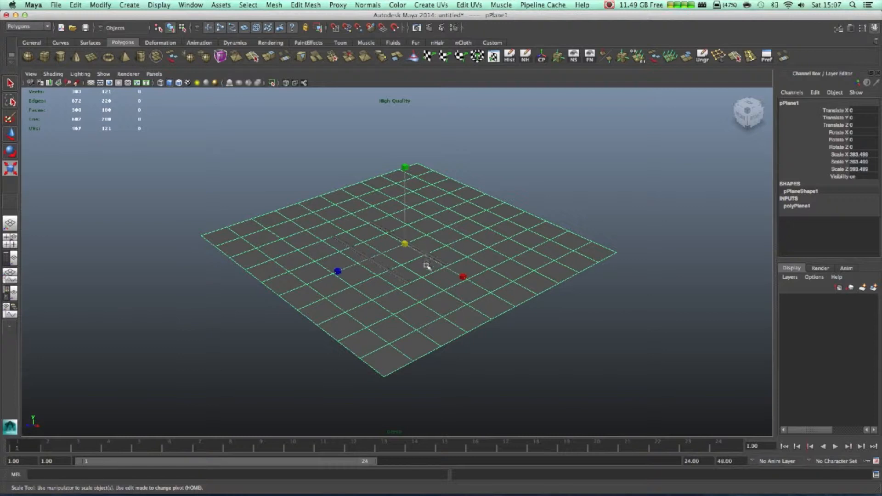
# Set the floor plane's width and height subdivisions to 1
pyautogui.click(800, 207)
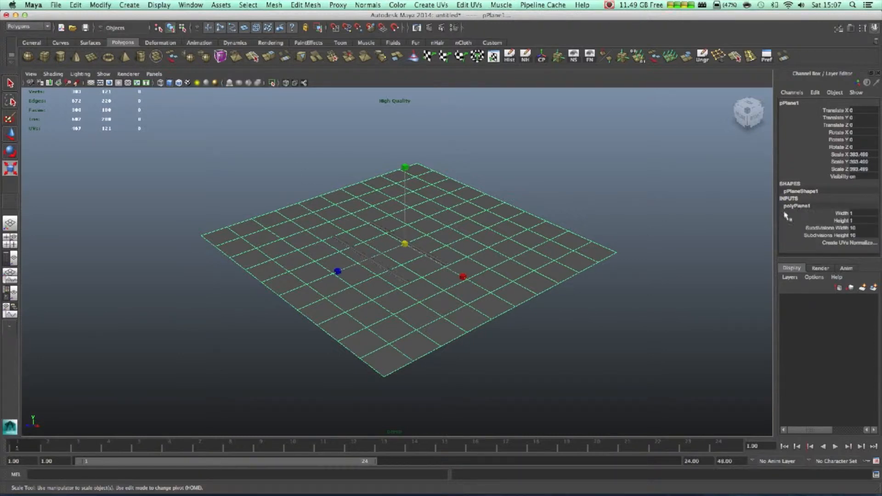
pyautogui.click(860, 228)
pyautogui.write('1')
pyautogui.click(865, 236)
pyautogui.write('1')
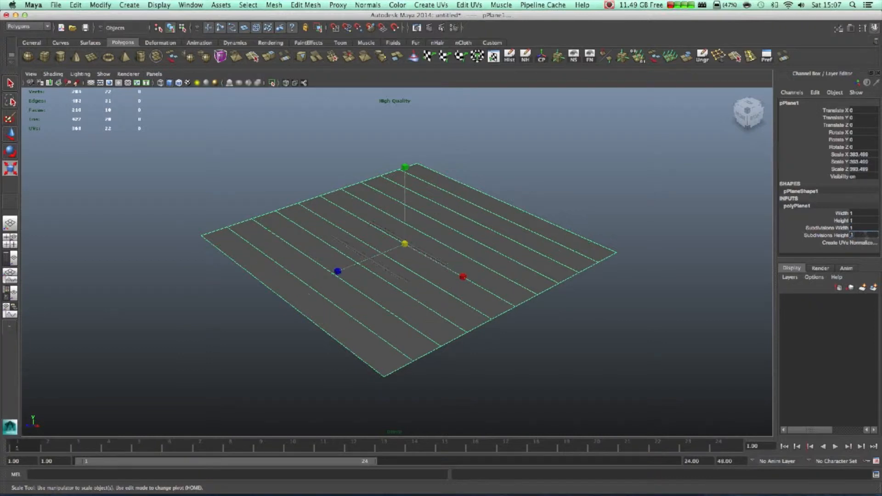
pyautogui.press('Tab')
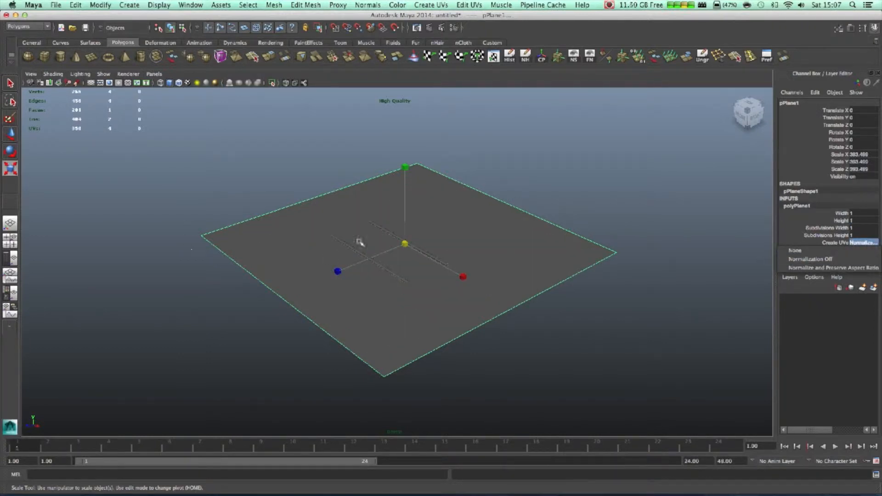
# Position the floor plane beneath the track at about Y -13.7 and Z 24, and narrow its Z scale to about 271
pyautogui.press('w')
pyautogui.moveTo(405, 193); pyautogui.dragTo(404, 205)
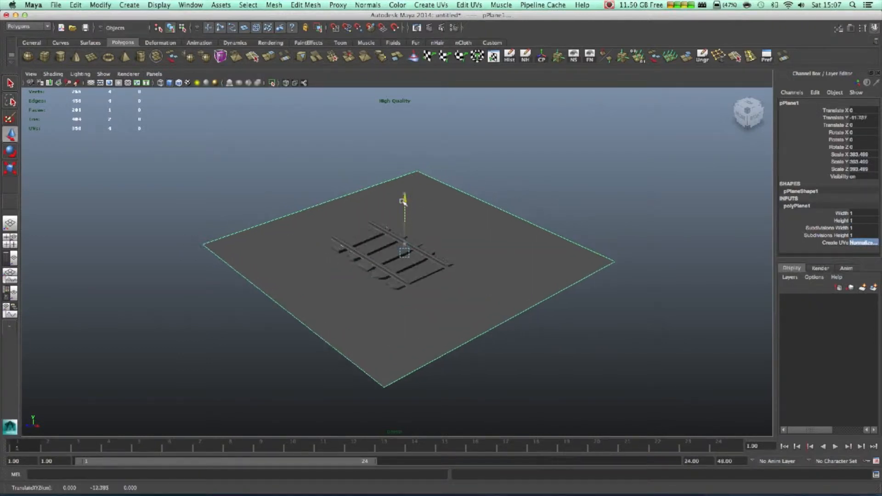
pyautogui.keyDown('alt'); pyautogui.moveTo(354, 269); pyautogui.dragTo(330, 263); pyautogui.keyUp('alt')
pyautogui.moveTo(440, 275)
pyautogui.keyDown('alt'); pyautogui.mouseDown()
pyautogui.moveTo(395, 285)
pyautogui.moveTo(424, 278)
pyautogui.mouseUp(); pyautogui.keyUp('alt')
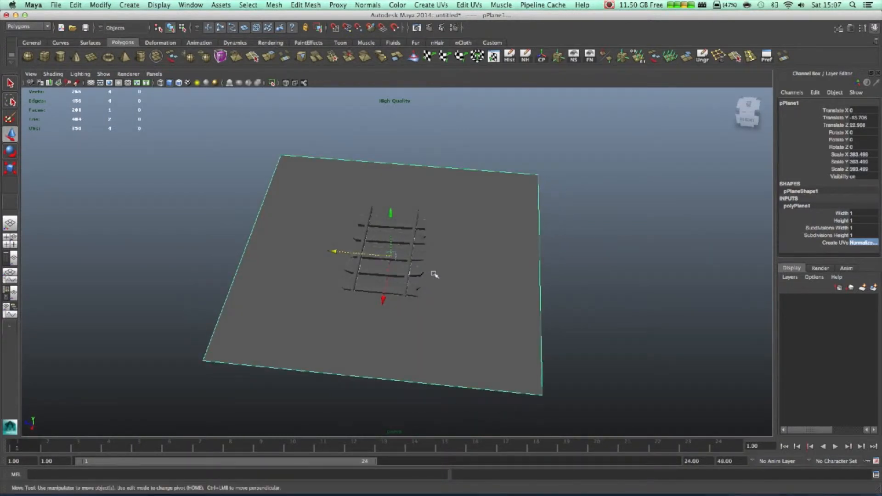
pyautogui.press('r')
pyautogui.moveTo(310, 249); pyautogui.dragTo(331, 250)
pyautogui.press('w')
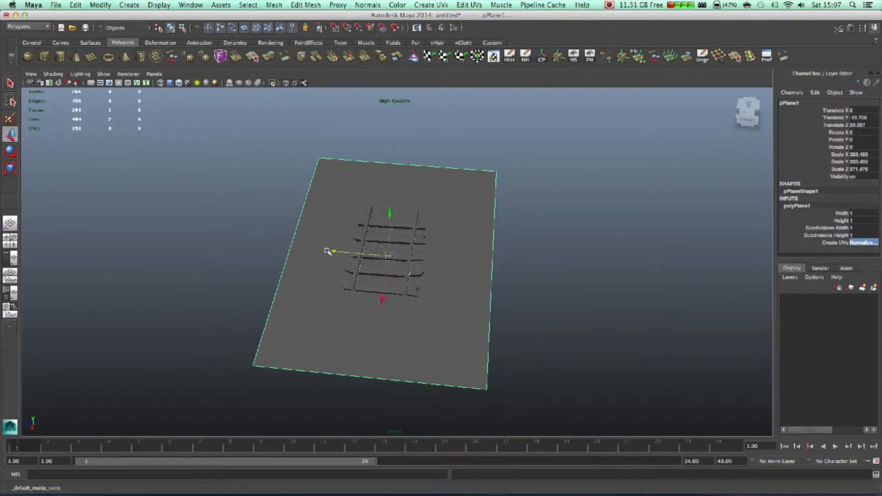
# Extrude the floor plane's two long side edges straight up to about Y 228 to form the tunnel walls
pyautogui.moveTo(456, 224); pyautogui.dragTo(455, 221, button='right')
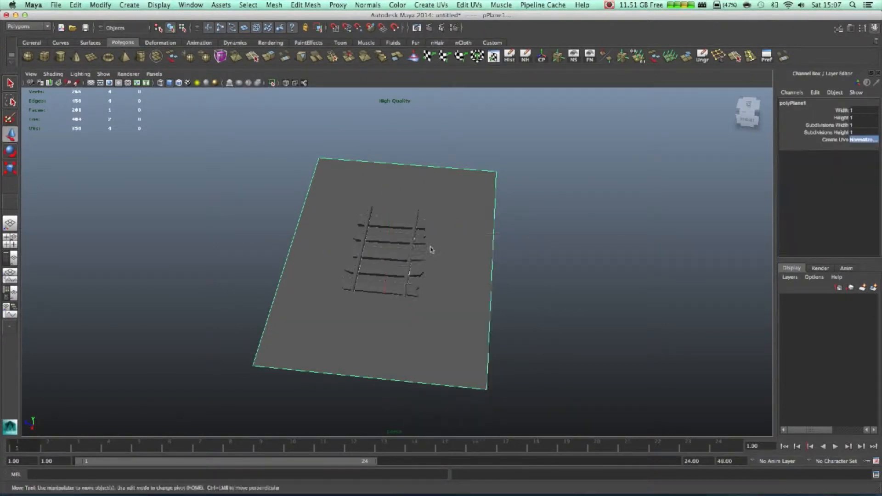
pyautogui.keyDown('alt'); pyautogui.moveTo(432, 250); pyautogui.dragTo(483, 237); pyautogui.keyUp('alt')
pyautogui.click(482, 236)
pyautogui.click(304, 309)
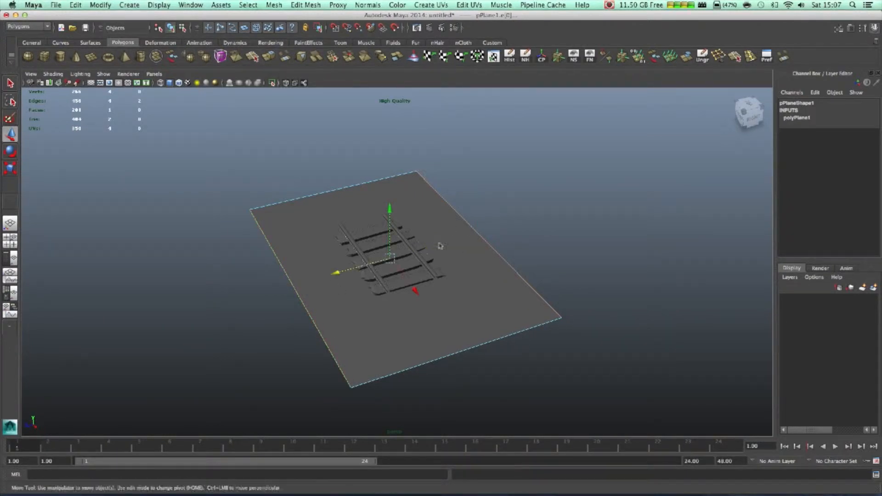
pyautogui.hotkey('ctrl', 'e')
pyautogui.press('w')
pyautogui.moveTo(390, 211); pyautogui.dragTo(392, 90)
pyautogui.keyDown('alt'); pyautogui.moveTo(553, 188); pyautogui.dragTo(390, 54); pyautogui.keyUp('alt')
pyautogui.keyDown('alt'); pyautogui.moveTo(417, 183); pyautogui.dragTo(426, 277, button='middle'); pyautogui.keyUp('alt')
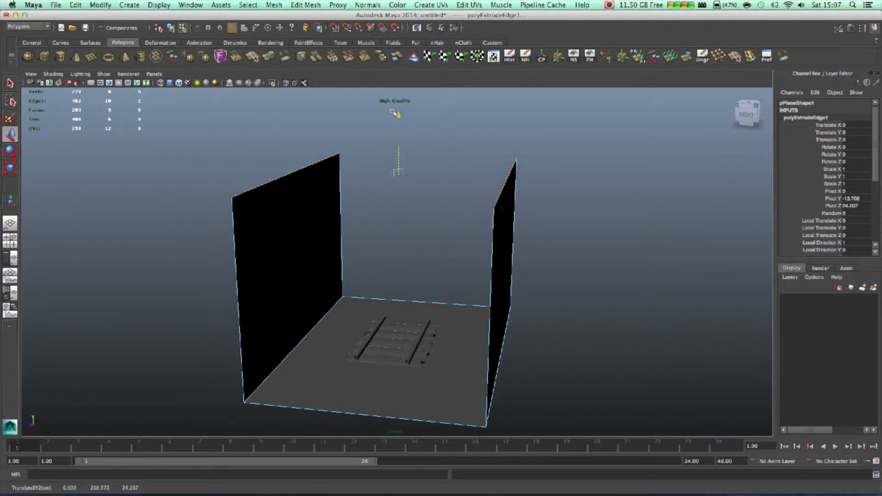
# Extrude one wall's upper edge horizontally across toward the opposite wall to form the tunnel ceiling
pyautogui.keyDown('alt'); pyautogui.moveTo(448, 196); pyautogui.dragTo(484, 246); pyautogui.keyUp('alt')
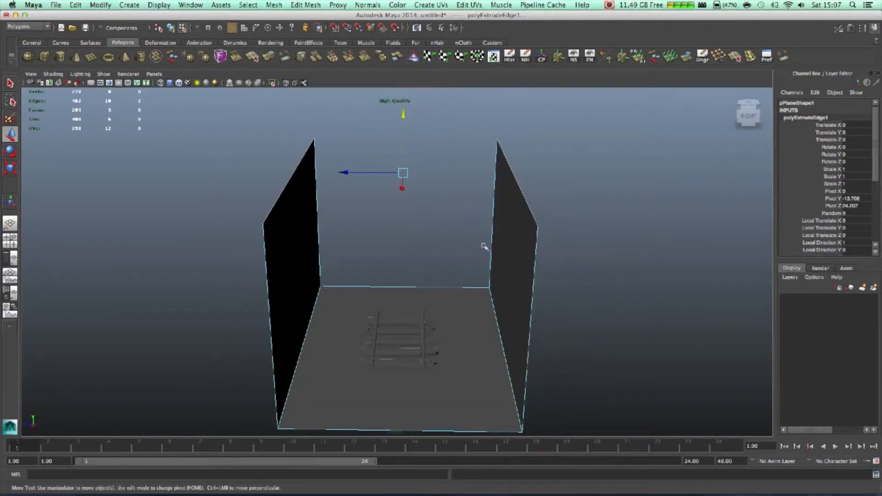
pyautogui.click(518, 188)
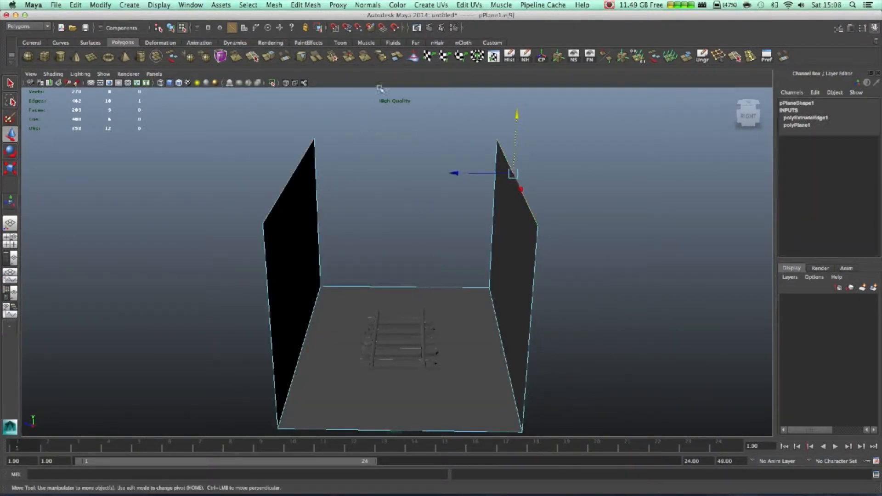
pyautogui.hotkey('ctrl', 'e')
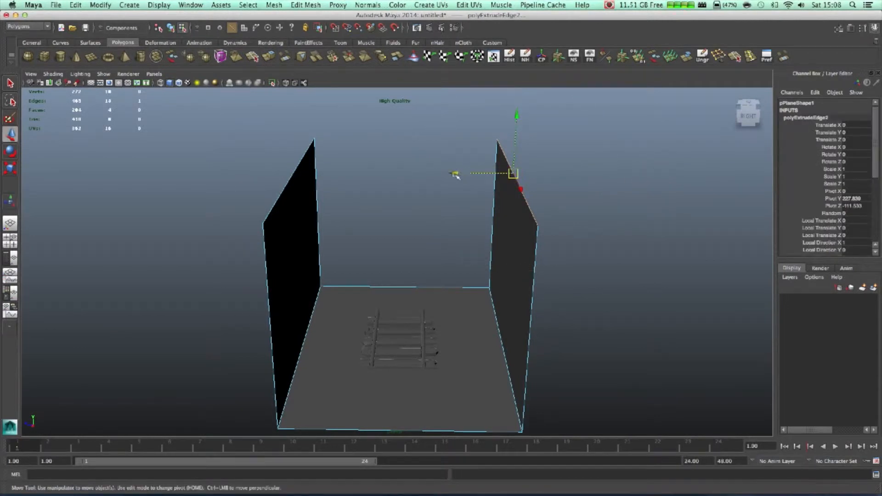
pyautogui.moveTo(437, 175); pyautogui.dragTo(344, 182)
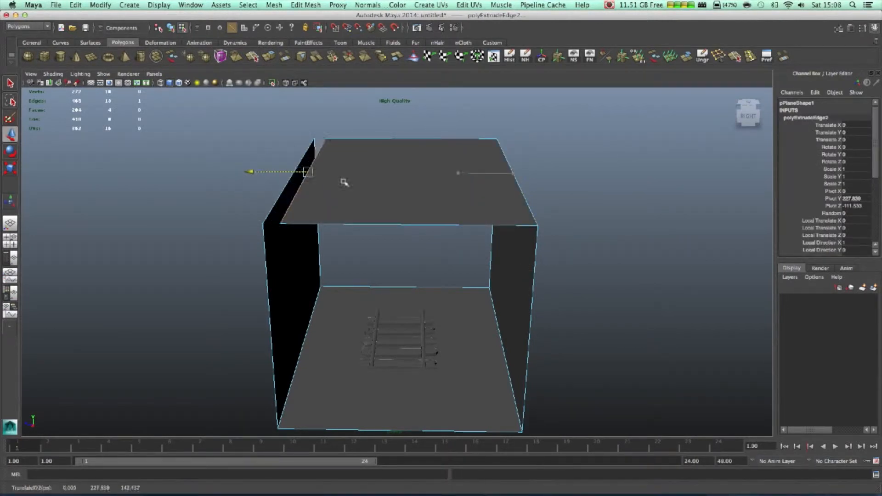
# Snap the ceiling's two free corner vertices onto the upper corners of the opposite wall
pyautogui.moveTo(389, 168); pyautogui.dragTo(338, 145, button='right')
pyautogui.click(340, 148)
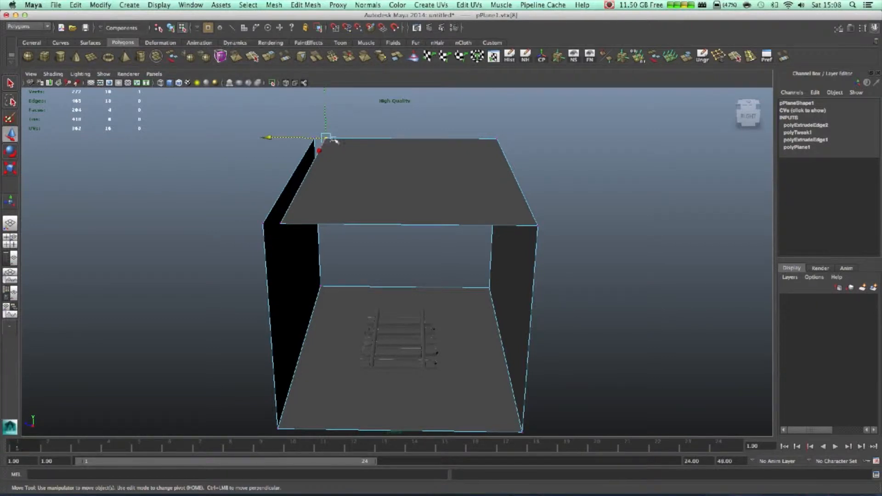
pyautogui.moveTo(327, 139); pyautogui.dragTo(314, 141)
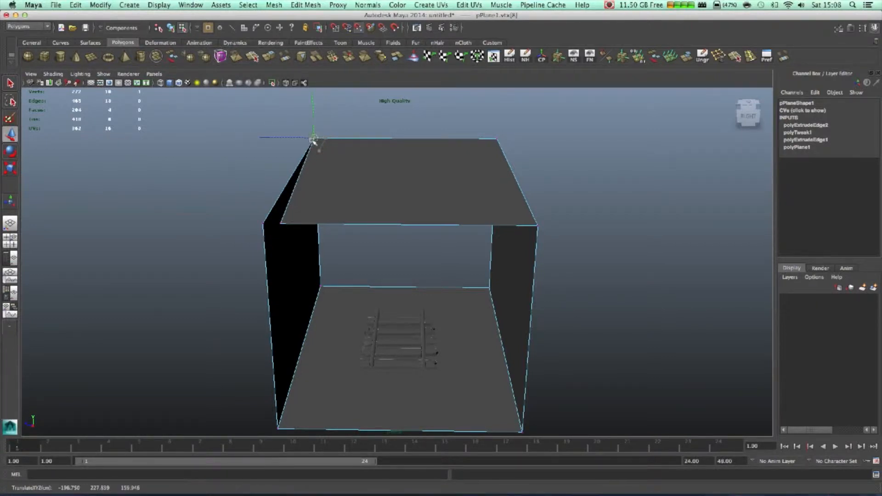
pyautogui.moveTo(275, 219)
pyautogui.mouseDown()
pyautogui.moveTo(288, 228)
pyautogui.moveTo(263, 224)
pyautogui.mouseUp()
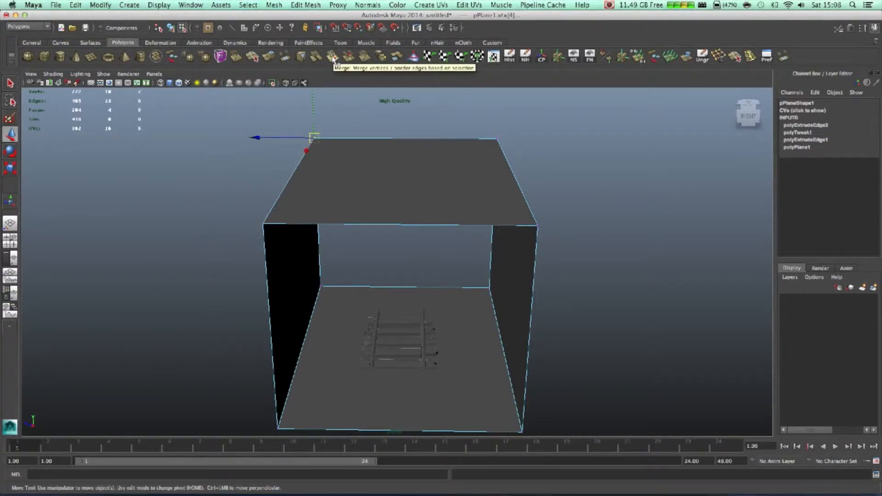
# Merge the overlapping vertices at both ceiling corners and return the tunnel mesh to object mode
pyautogui.click(334, 60)
pyautogui.moveTo(284, 239); pyautogui.dragTo(450, 242)
pyautogui.click(334, 59)
pyautogui.moveTo(451, 242); pyautogui.dragTo(478, 225, button='right')
pyautogui.keyDown('alt'); pyautogui.moveTo(466, 253); pyautogui.dragTo(522, 250); pyautogui.keyUp('alt')
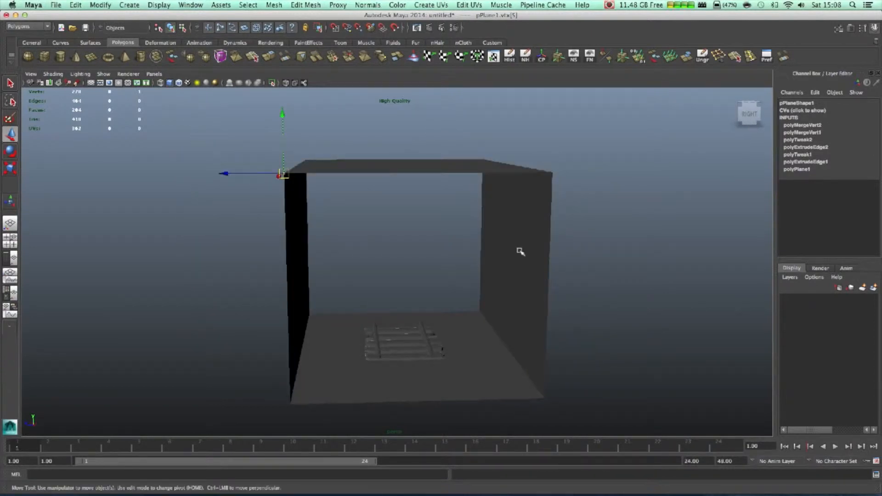
# Select the tunnel mesh and examine the shading of its walls, floor and ceiling from several angles and distances
pyautogui.click(509, 255)
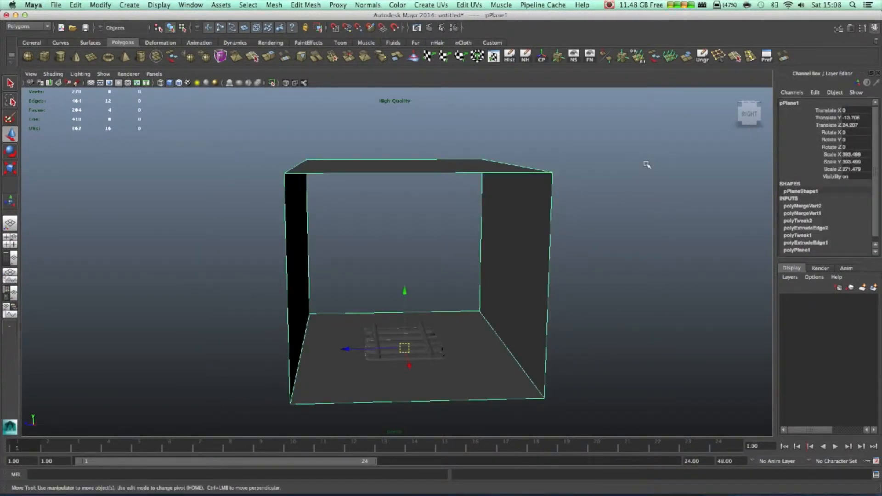
pyautogui.keyDown('alt'); pyautogui.moveTo(477, 257); pyautogui.dragTo(461, 292); pyautogui.keyUp('alt')
pyautogui.click(590, 59)
pyautogui.keyDown('alt'); pyautogui.moveTo(572, 207); pyautogui.dragTo(544, 246); pyautogui.keyUp('alt')
pyautogui.scroll(-5, 530, 243)
pyautogui.scroll(10, 528, 241)
pyautogui.scroll(-8, 544, 247)
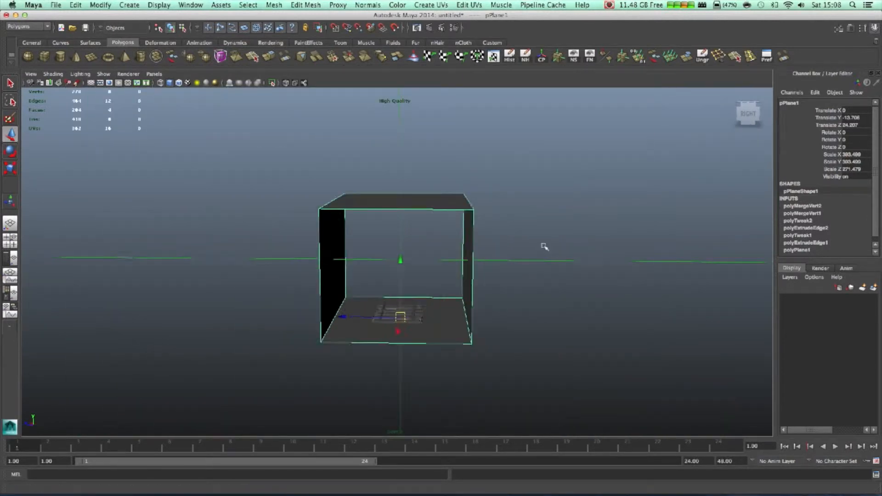
pyautogui.scroll(-3, 544, 246)
pyautogui.scroll(10, 544, 246)
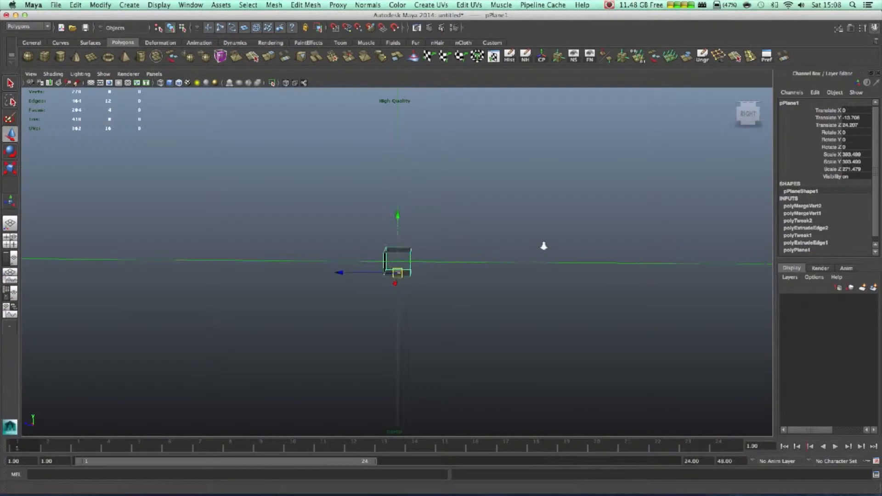
pyautogui.scroll(2, 538, 249)
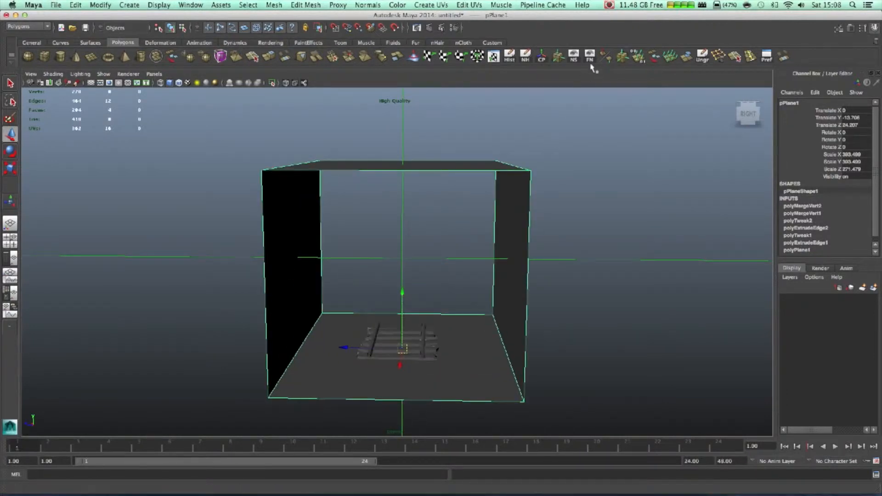
pyautogui.scroll(5, 419, 249)
pyautogui.scroll(-5, 419, 248)
pyautogui.keyDown('alt'); pyautogui.moveTo(437, 264); pyautogui.dragTo(399, 265); pyautogui.keyUp('alt')
# Try the viewport display of the tunnel with two-sided lighting turned off and all lights in use
pyautogui.click(73, 74)
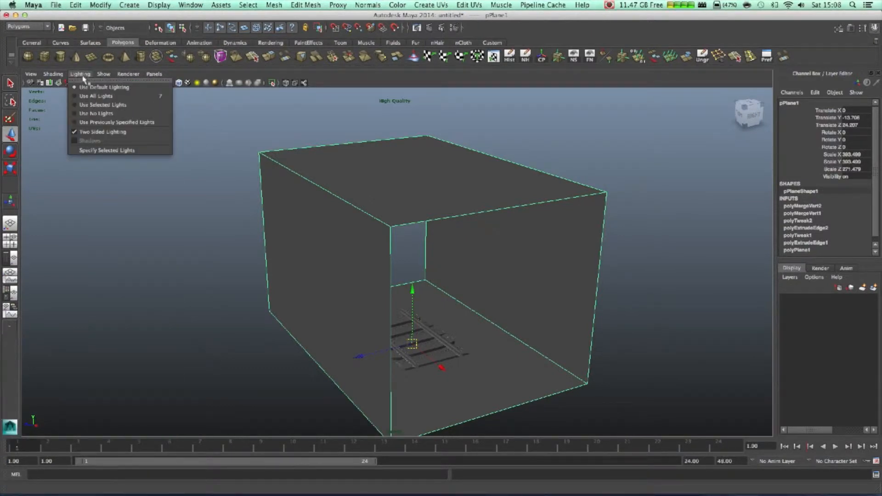
pyautogui.click(97, 132)
pyautogui.keyDown('alt'); pyautogui.moveTo(501, 219); pyautogui.dragTo(423, 188); pyautogui.keyUp('alt')
pyautogui.click(84, 76)
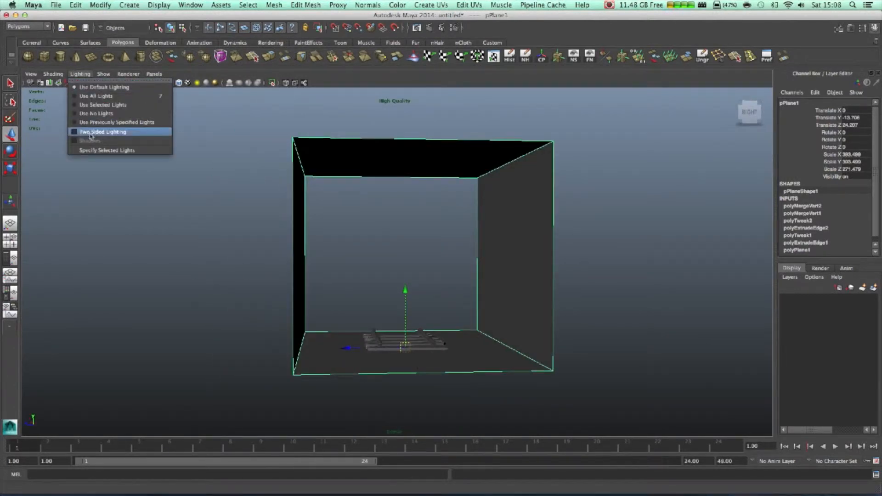
pyautogui.click(73, 98)
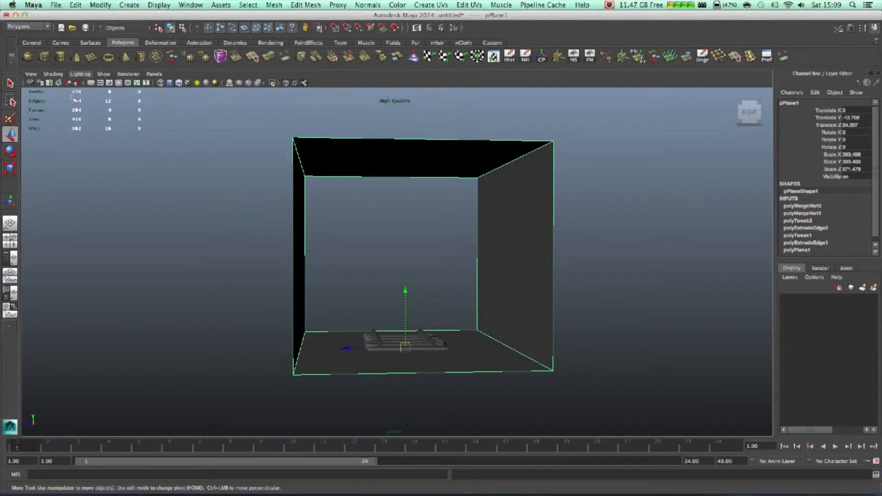
pyautogui.keyDown('alt'); pyautogui.moveTo(180, 165); pyautogui.dragTo(145, 170); pyautogui.keyUp('alt')
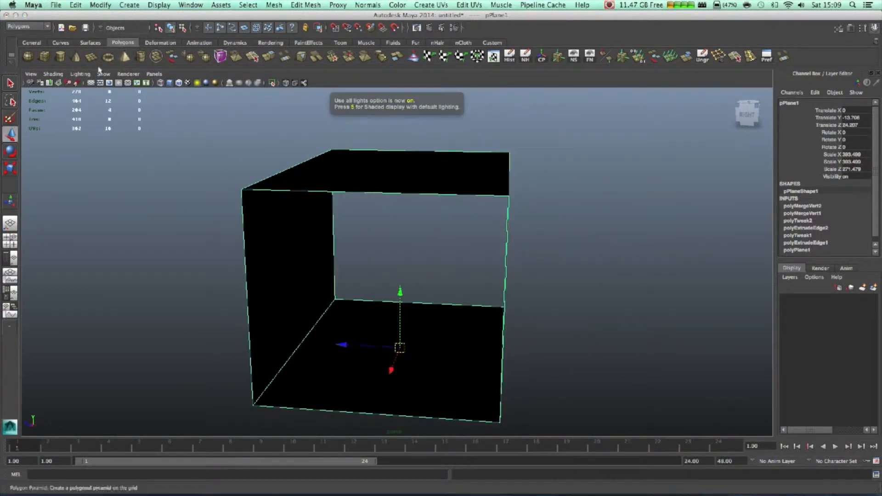
# Restore default lighting in the viewport and turn two-sided lighting back on
pyautogui.click(101, 74)
pyautogui.click(94, 87)
pyautogui.click(81, 74)
pyautogui.click(87, 132)
pyautogui.keyDown('alt'); pyautogui.moveTo(430, 240); pyautogui.dragTo(287, 238); pyautogui.keyUp('alt')
# Select all the rail track pieces without the tunnel and move them lengthwise toward the tunnel's far end
pyautogui.keyDown('alt'); pyautogui.moveTo(596, 209); pyautogui.dragTo(457, 358); pyautogui.keyUp('alt')
pyautogui.click(456, 358)
pyautogui.scroll(5, 460, 359)
pyautogui.scroll(-5, 468, 360)
pyautogui.keyDown('alt'); pyautogui.moveTo(414, 279); pyautogui.dragTo(435, 299); pyautogui.keyUp('alt')
pyautogui.click(434, 299)
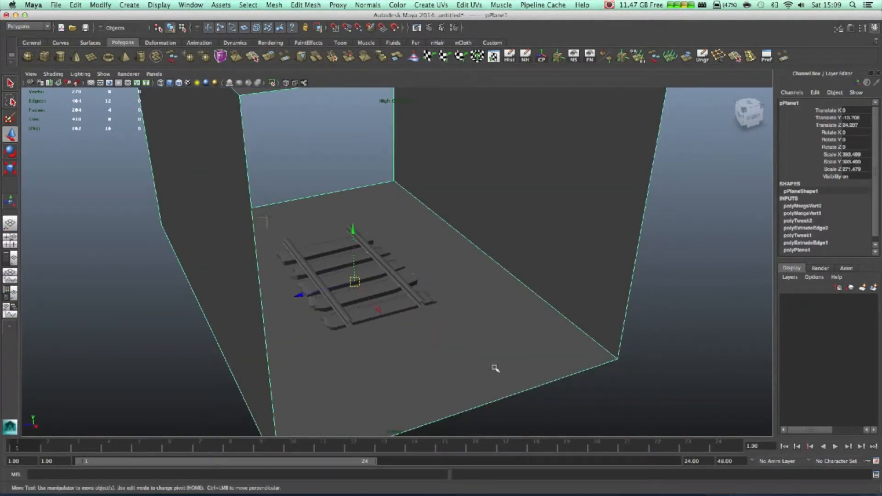
pyautogui.hotkey('ctrl', 'shift', 'a')
pyautogui.keyDown('shift'); pyautogui.click(484, 326); pyautogui.keyUp('shift')
pyautogui.moveTo(350, 277); pyautogui.dragTo(316, 232)
pyautogui.keyDown('alt'); pyautogui.moveTo(496, 294); pyautogui.dragTo(437, 296); pyautogui.keyUp('alt')
pyautogui.moveTo(281, 365); pyautogui.dragTo(238, 397)
# Duplicate the track section and line the copy up end to end with the original at about X -32
pyautogui.press('f')
pyautogui.keyDown('alt'); pyautogui.moveTo(412, 290); pyautogui.dragTo(500, 183); pyautogui.keyUp('alt')
pyautogui.press('super+d')
pyautogui.press('f')
pyautogui.scroll(3, 436, 267)
pyautogui.moveTo(429, 282)
pyautogui.keyDown('alt'); pyautogui.mouseDown()
pyautogui.moveTo(374, 294)
pyautogui.moveTo(422, 283)
pyautogui.mouseUp(); pyautogui.keyUp('alt')
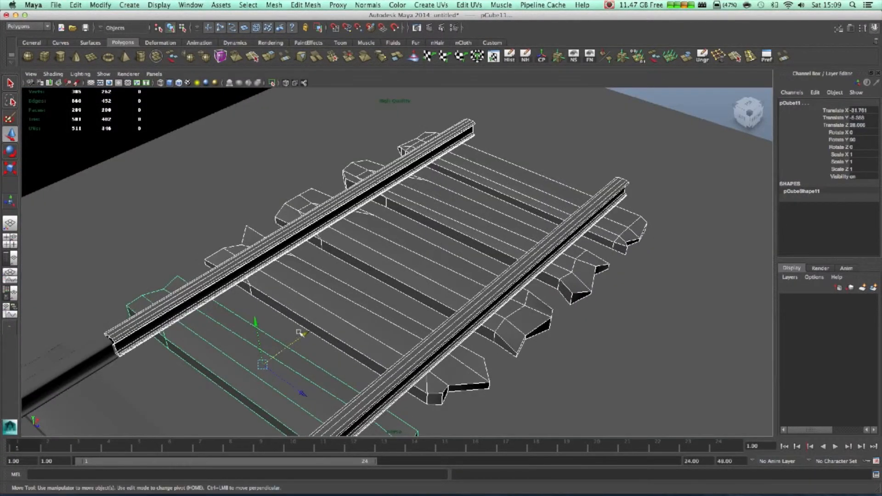
pyautogui.moveTo(306, 334); pyautogui.dragTo(304, 336)
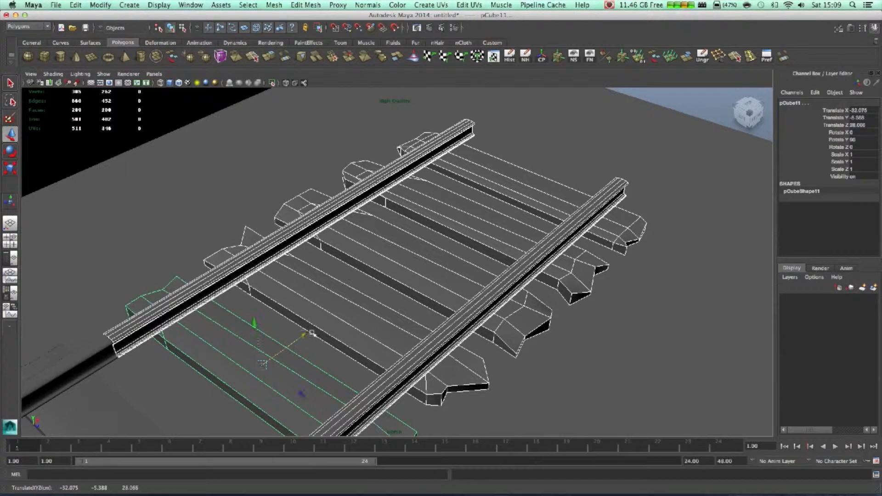
# Duplicate the track section again and move the copy along the tunnel to about X 127.3, continuing the rails
pyautogui.press('super+d')
pyautogui.moveTo(377, 307); pyautogui.dragTo(649, 183, button='middle')
pyautogui.scroll(-3, 630, 213)
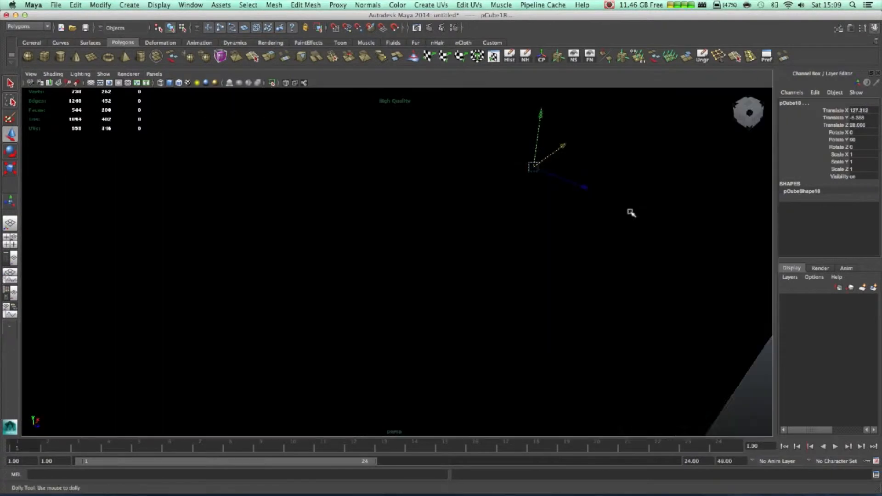
pyautogui.keyDown('alt'); pyautogui.moveTo(646, 224); pyautogui.dragTo(423, 283); pyautogui.keyUp('alt')
pyautogui.scroll(3, 671, 215)
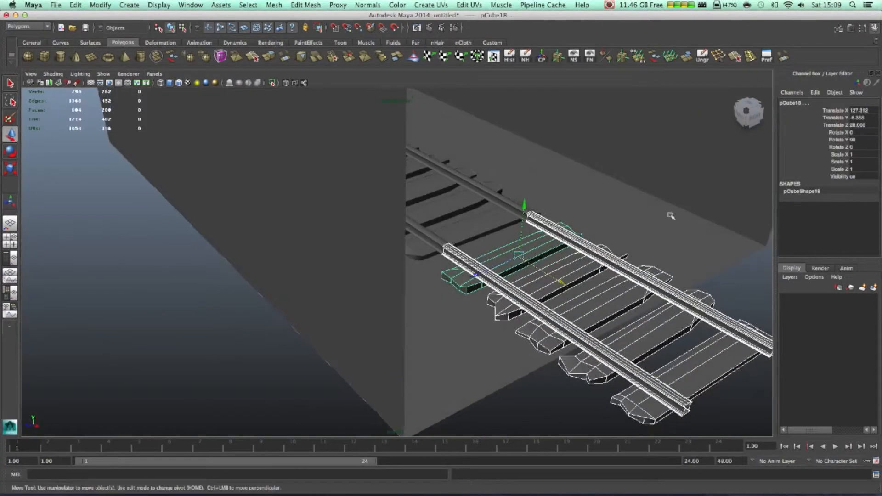
# Select the border edges of the tunnel's near opening and move them outward so the floor extends beneath the whole track
pyautogui.click(681, 209)
pyautogui.scroll(-3, 678, 253)
pyautogui.keyDown('alt'); pyautogui.moveTo(680, 256); pyautogui.dragTo(593, 238); pyautogui.keyUp('alt')
pyautogui.moveTo(583, 192); pyautogui.dragTo(582, 177, button='right')
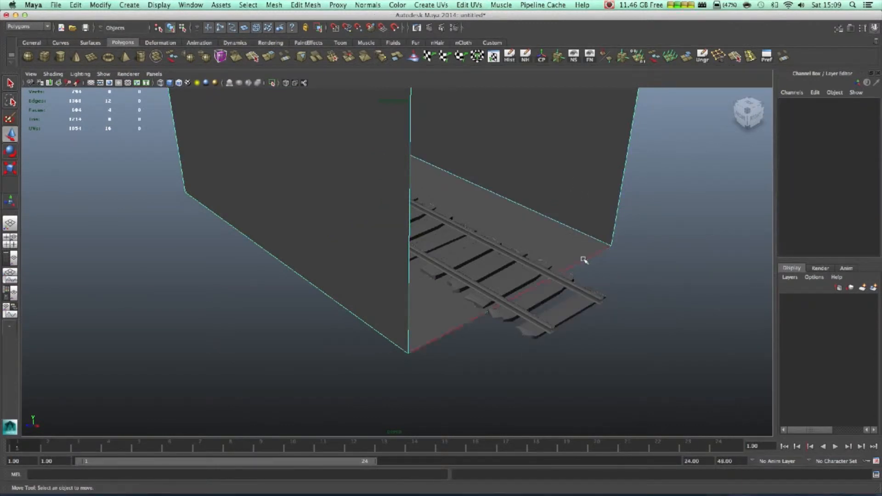
pyautogui.click(586, 259)
pyautogui.moveTo(587, 262)
pyautogui.keyDown('alt'); pyautogui.mouseDown()
pyautogui.moveTo(548, 239)
pyautogui.moveTo(551, 232)
pyautogui.moveTo(576, 261)
pyautogui.mouseUp(); pyautogui.keyUp('alt')
# Move the border edges of the tunnel's far opening inward to about X -189 and return the mesh to object mode
pyautogui.keyDown('alt'); pyautogui.moveTo(323, 312); pyautogui.dragTo(325, 287); pyautogui.keyUp('alt')
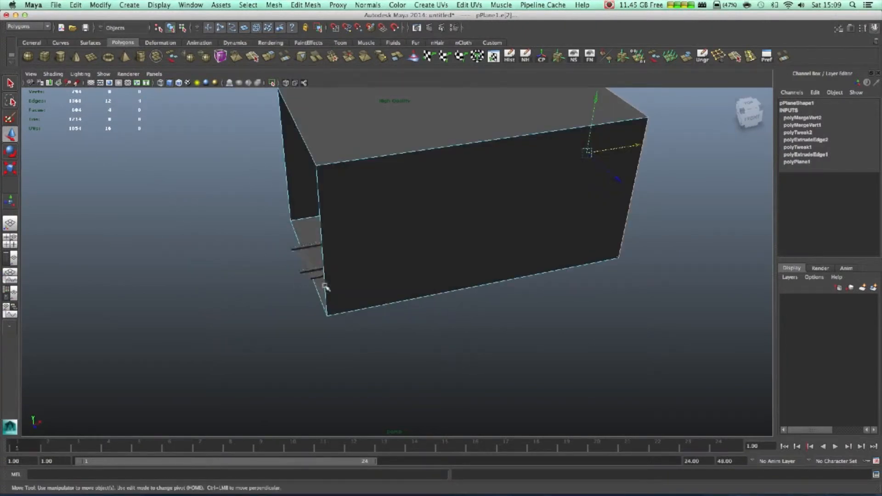
pyautogui.moveTo(358, 191); pyautogui.dragTo(365, 190)
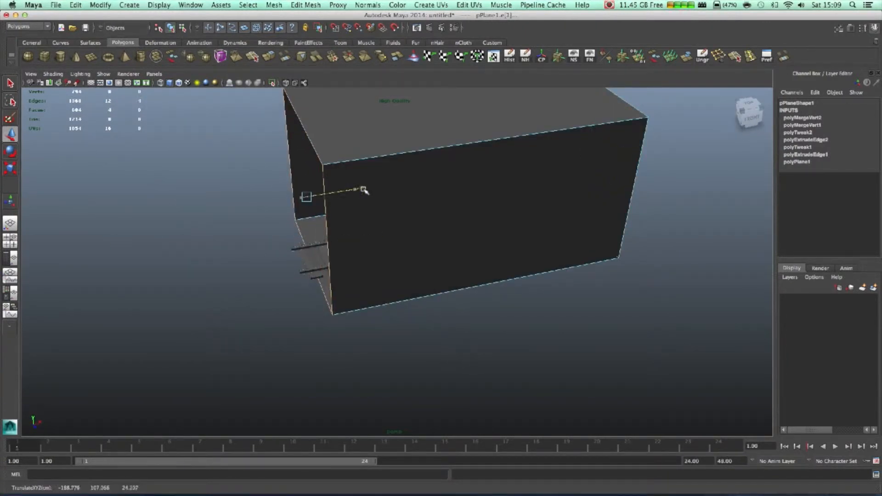
pyautogui.keyDown('alt'); pyautogui.moveTo(619, 300); pyautogui.dragTo(505, 287); pyautogui.keyUp('alt')
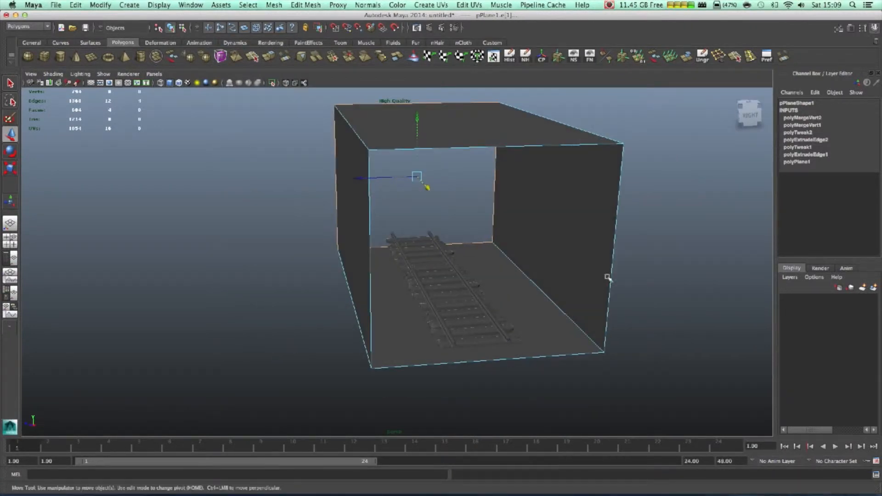
pyautogui.click(633, 281)
pyautogui.keyDown('alt'); pyautogui.moveTo(634, 281); pyautogui.dragTo(538, 255); pyautogui.keyUp('alt')
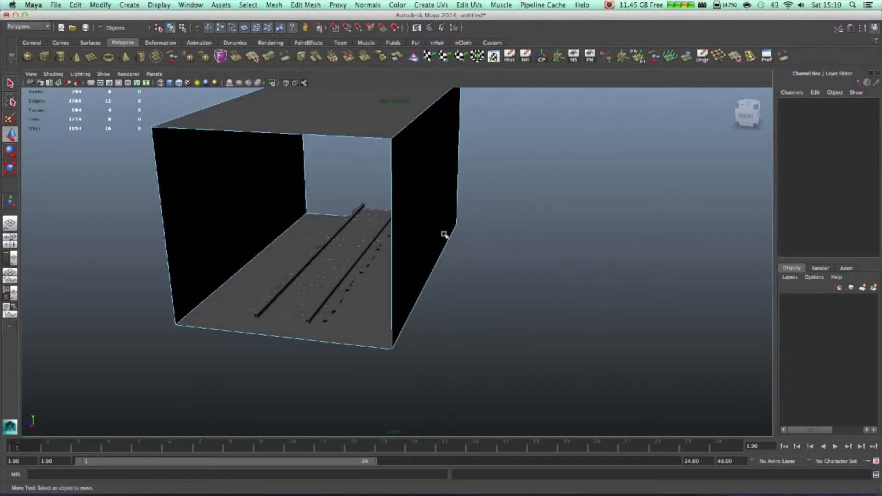
pyautogui.keyDown('alt'); pyautogui.moveTo(469, 228); pyautogui.dragTo(526, 248, button='right'); pyautogui.keyUp('alt')
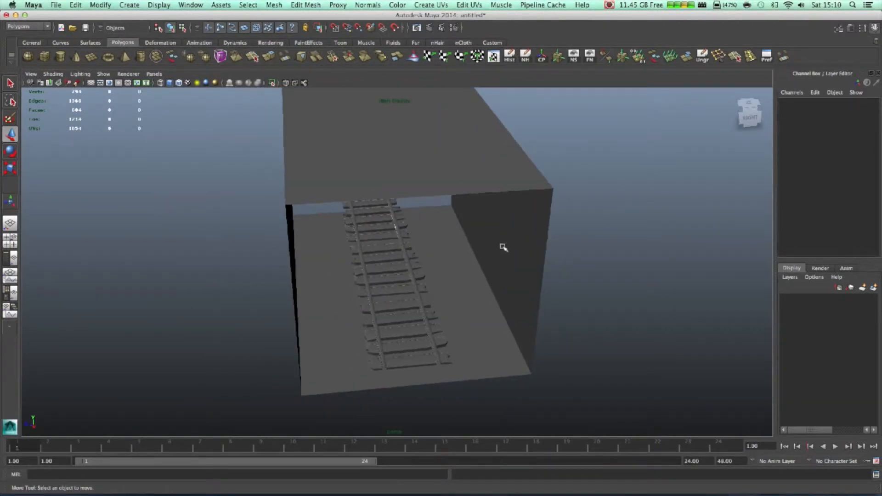
# Insert four evenly spaced edge loops around the tunnel's cross-section along its length with the Insert Edge Loop Tool
pyautogui.click(366, 5)
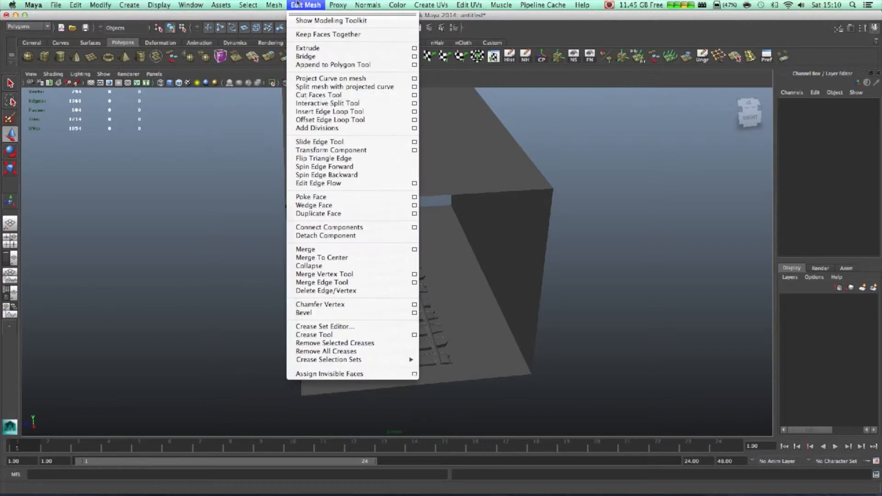
pyautogui.click(339, 111)
pyautogui.keyDown('alt'); pyautogui.moveTo(522, 174); pyautogui.dragTo(173, 232); pyautogui.keyUp('alt')
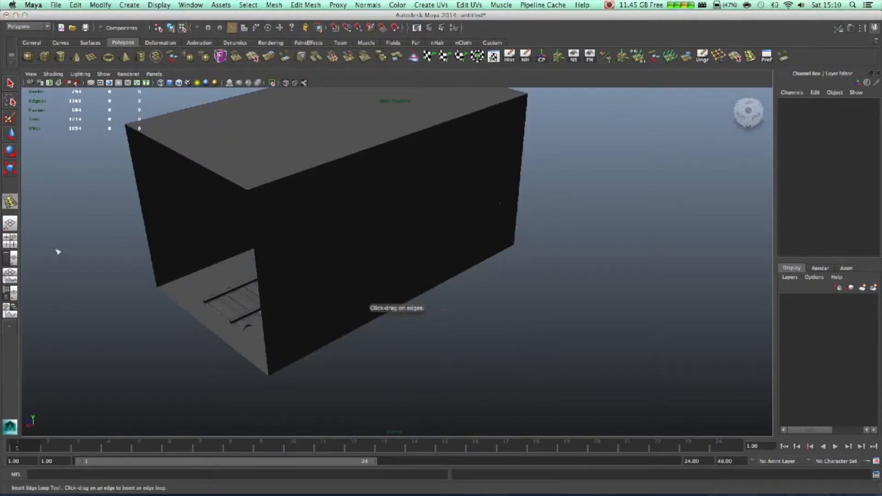
pyautogui.doubleClick(10, 203)
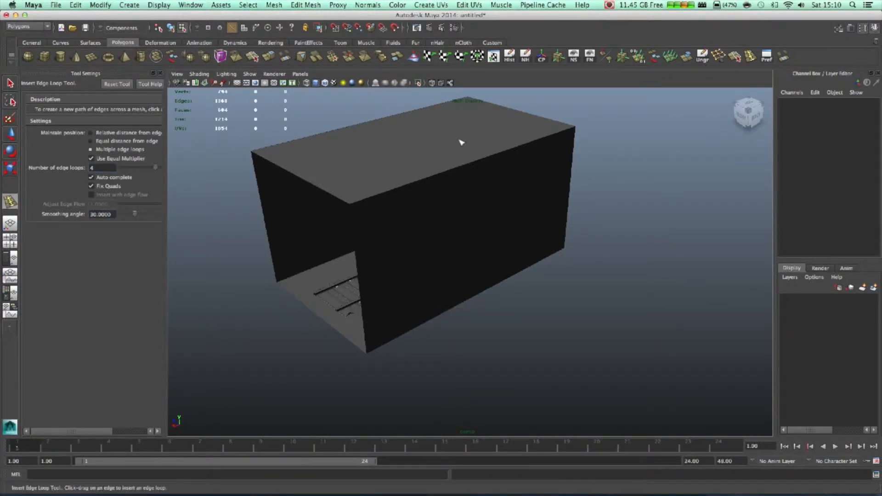
pyautogui.click(444, 170)
pyautogui.moveTo(448, 175); pyautogui.dragTo(445, 177)
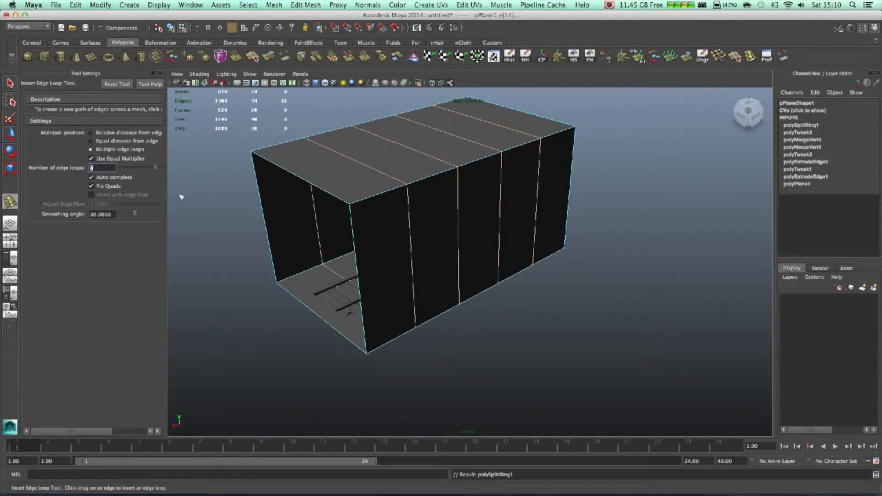
# Set the number of edge loops to 2 and insert evenly spaced lengthwise loops in the ceiling, both walls and floor
pyautogui.click(309, 202)
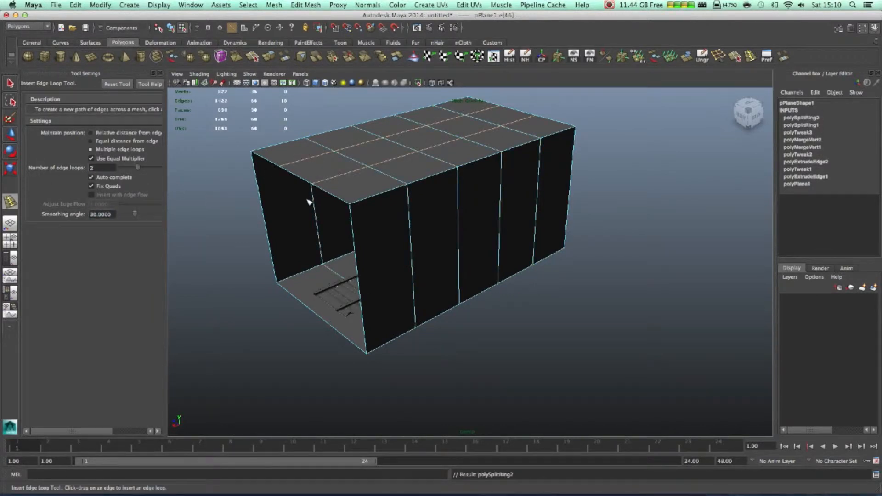
pyautogui.moveTo(413, 285); pyautogui.dragTo(376, 299)
pyautogui.click(369, 308)
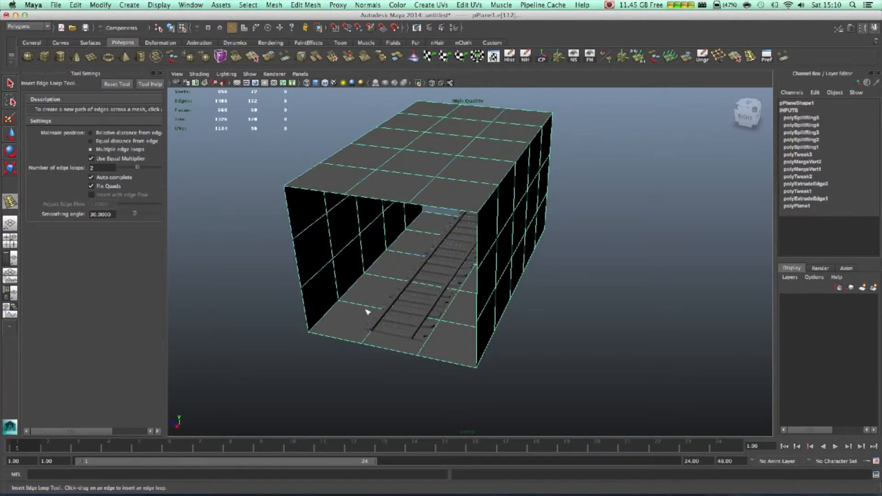
pyautogui.click(160, 73)
# Switch to vertex editing and pull the left wall's lower and base vertices near the far end inward toward the track
pyautogui.press('w')
pyautogui.moveTo(323, 234); pyautogui.dragTo(280, 231, button='right')
pyautogui.scroll(5, 279, 231)
pyautogui.keyDown('alt'); pyautogui.moveTo(288, 228); pyautogui.dragTo(420, 191); pyautogui.keyUp('alt')
pyautogui.click(406, 206)
pyautogui.keyDown('alt'); pyautogui.moveTo(428, 252); pyautogui.dragTo(388, 223); pyautogui.keyUp('alt')
pyautogui.keyDown('alt'); pyautogui.moveTo(453, 219); pyautogui.dragTo(409, 260); pyautogui.keyUp('alt')
pyautogui.moveTo(379, 148); pyautogui.dragTo(414, 155)
pyautogui.click(335, 169)
pyautogui.moveTo(338, 170); pyautogui.dragTo(370, 184)
pyautogui.scroll(-5, 366, 223)
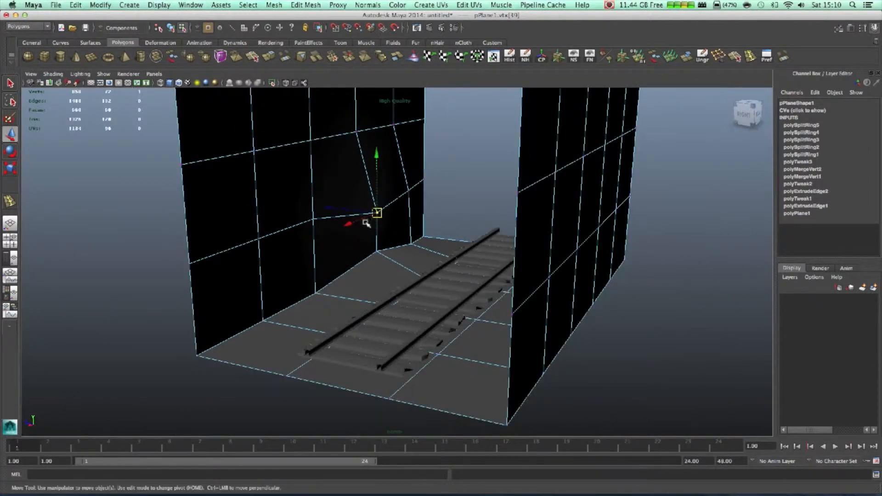
# Pull the right wall's base vertices at the far end inward and shift the nearby floor vertex sideways beside the track
pyautogui.keyDown('alt'); pyautogui.moveTo(366, 223); pyautogui.dragTo(405, 234); pyautogui.keyUp('alt')
pyautogui.keyDown('alt'); pyautogui.moveTo(578, 233); pyautogui.dragTo(533, 209); pyautogui.keyUp('alt')
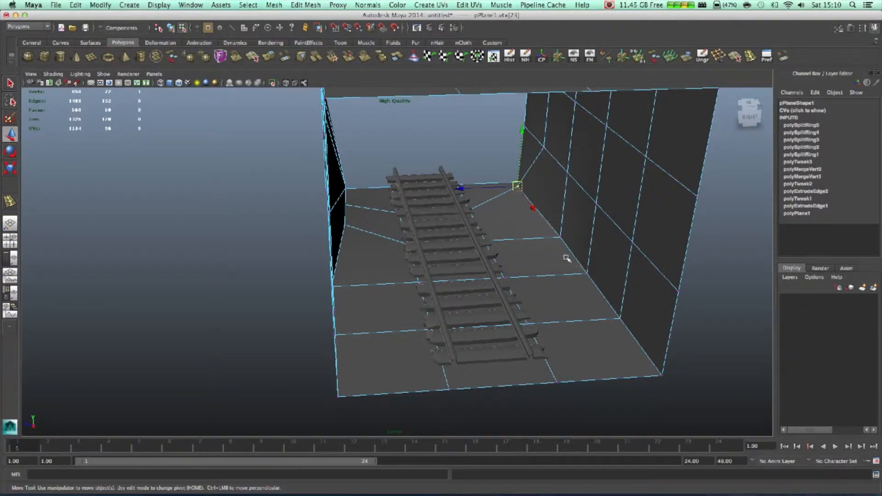
pyautogui.keyDown('alt'); pyautogui.moveTo(567, 258); pyautogui.dragTo(540, 250); pyautogui.keyUp('alt')
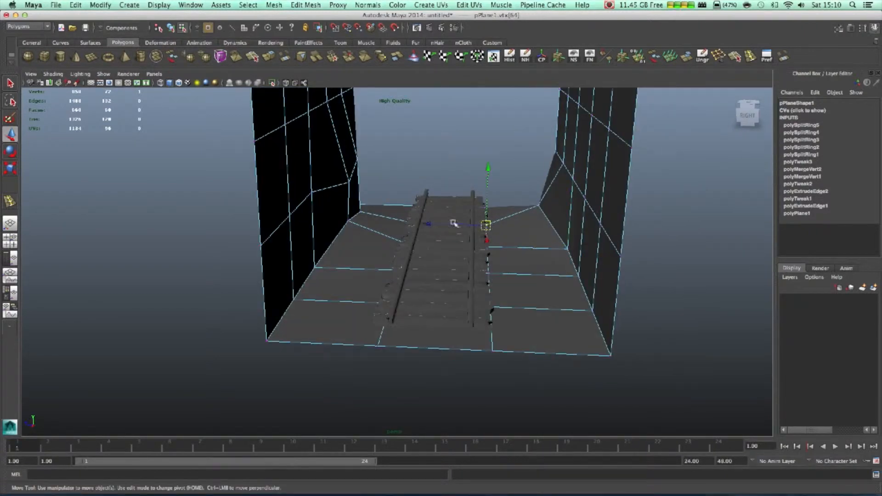
pyautogui.moveTo(435, 226); pyautogui.dragTo(477, 220)
pyautogui.click(512, 227)
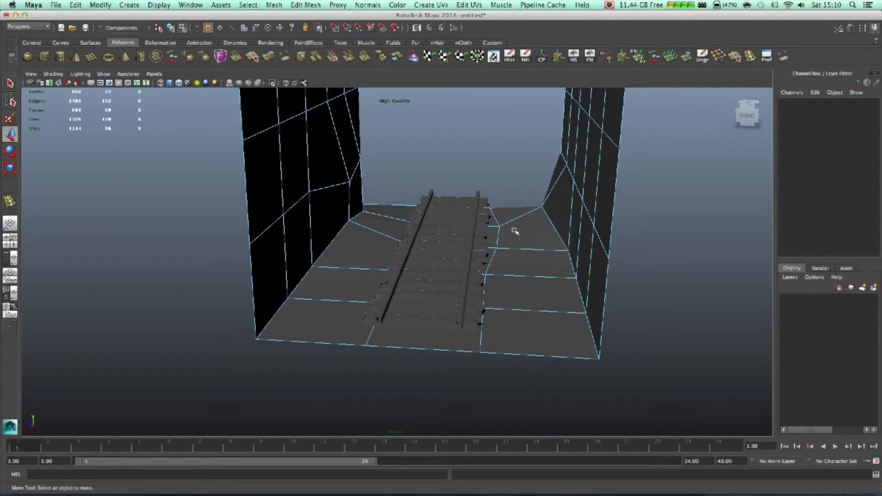
# Raise two floor vertices along the right side of the track slightly to make the ground uneven
pyautogui.scroll(10, 512, 232)
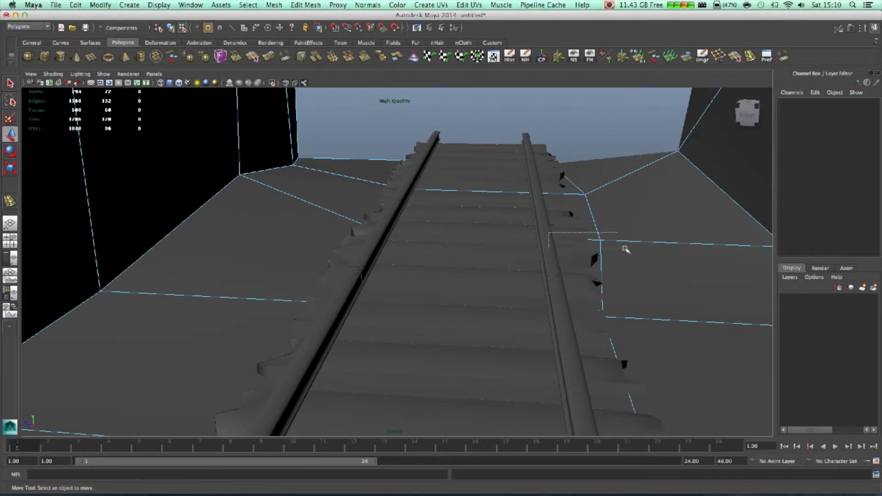
pyautogui.moveTo(619, 249); pyautogui.dragTo(616, 248)
pyautogui.moveTo(605, 184); pyautogui.dragTo(607, 169)
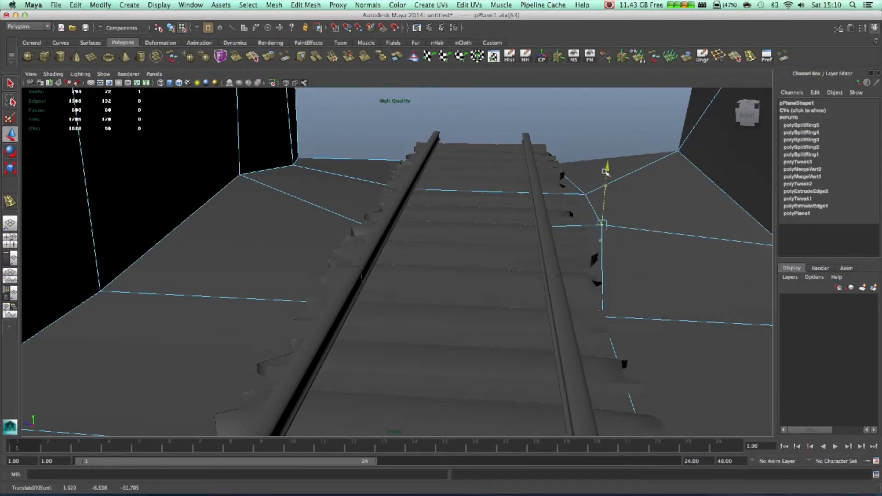
pyautogui.moveTo(603, 322); pyautogui.dragTo(609, 293)
pyautogui.keyDown('alt'); pyautogui.moveTo(640, 321); pyautogui.dragTo(620, 208); pyautogui.keyUp('alt')
# Raise the right wall's next base vertex and pull it inward toward the track
pyautogui.keyDown('alt'); pyautogui.moveTo(647, 300); pyautogui.dragTo(677, 236); pyautogui.keyUp('alt')
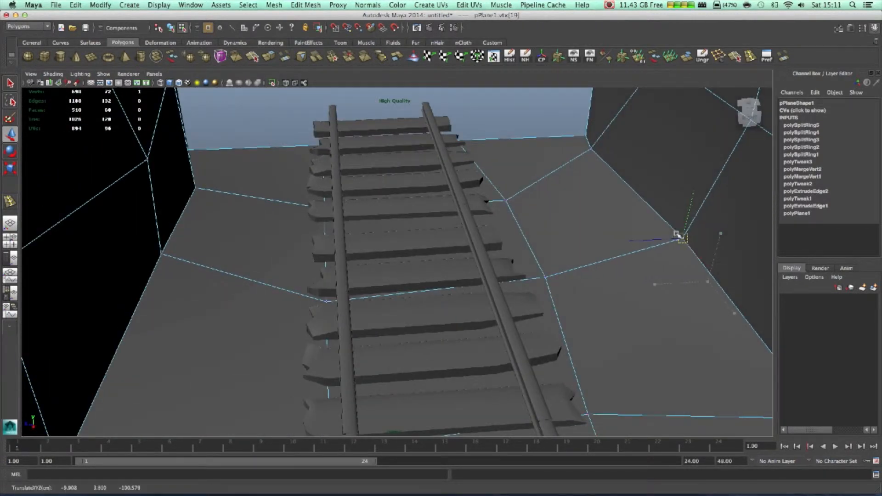
pyautogui.keyDown('alt'); pyautogui.moveTo(682, 276); pyautogui.dragTo(621, 295, button='right'); pyautogui.keyUp('alt')
pyautogui.keyDown('alt'); pyautogui.moveTo(571, 301); pyautogui.dragTo(566, 340, button='middle'); pyautogui.keyUp('alt')
pyautogui.keyDown('alt'); pyautogui.moveTo(567, 339); pyautogui.dragTo(554, 313); pyautogui.keyUp('alt')
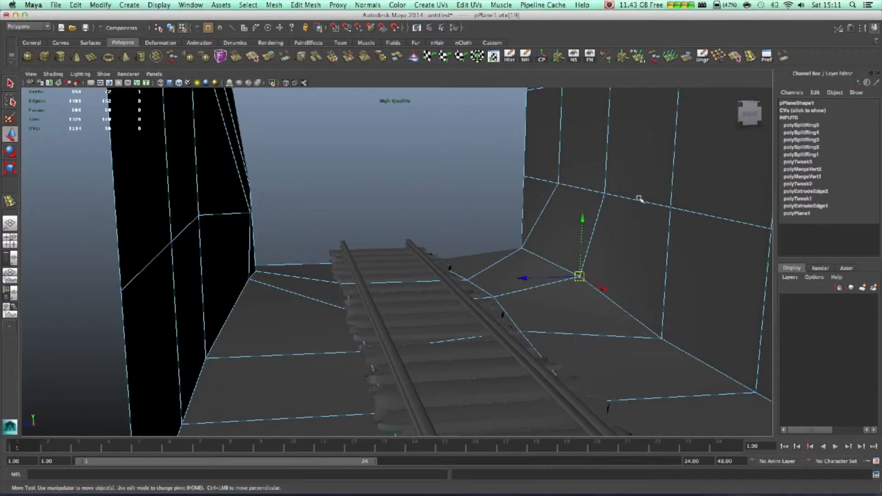
# Offset two vertices midway up the right wall, then reposition the next base vertex below them to roughen the surface
pyautogui.moveTo(604, 192); pyautogui.dragTo(582, 175)
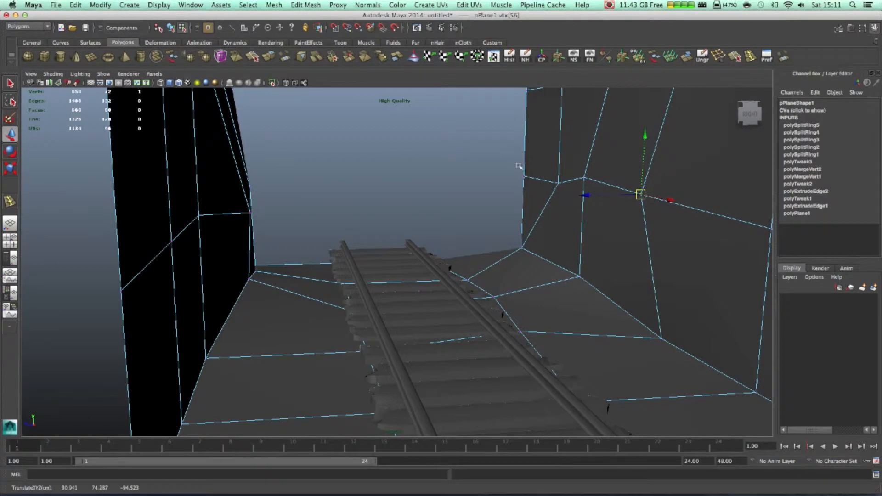
pyautogui.scroll(-3, 542, 281)
pyautogui.moveTo(563, 307); pyautogui.dragTo(528, 270)
pyautogui.keyDown('alt'); pyautogui.moveTo(561, 243); pyautogui.dragTo(576, 245); pyautogui.keyUp('alt')
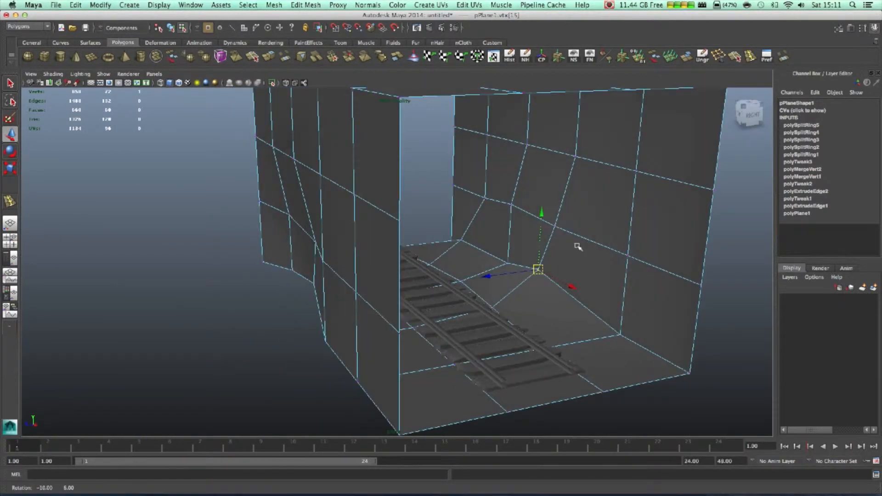
# Raise two roof vertices midway along the tunnel and reposition the edge vertex beside them to make the ceiling uneven
pyautogui.keyDown('alt'); pyautogui.moveTo(575, 151); pyautogui.dragTo(532, 238); pyautogui.keyUp('alt')
pyautogui.click(477, 203)
pyautogui.moveTo(478, 203); pyautogui.dragTo(478, 193)
pyautogui.click(405, 214)
pyautogui.moveTo(404, 214); pyautogui.dragTo(412, 189)
pyautogui.click(322, 226)
pyautogui.moveTo(327, 231); pyautogui.dragTo(390, 266)
pyautogui.click(355, 253)
pyautogui.keyDown('alt'); pyautogui.moveTo(479, 301); pyautogui.dragTo(662, 289, button='middle'); pyautogui.keyUp('alt')
# Try adjusting vertices along the outer side of the tunnel's roof and wall, and undo the last two changes
pyautogui.keyDown('alt'); pyautogui.moveTo(585, 250); pyautogui.dragTo(639, 253); pyautogui.keyUp('alt')
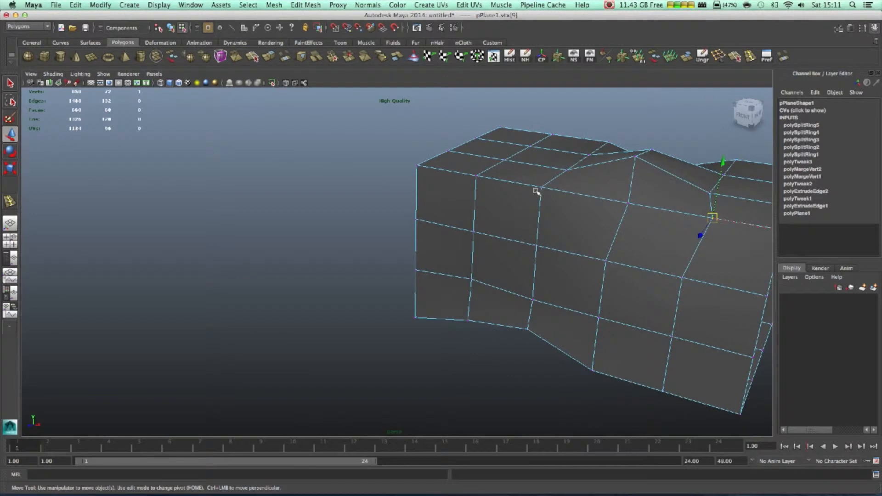
pyautogui.click(542, 189)
pyautogui.keyDown('alt'); pyautogui.moveTo(557, 193); pyautogui.dragTo(596, 228); pyautogui.keyUp('alt')
pyautogui.click(610, 291)
pyautogui.moveTo(611, 291)
pyautogui.keyDown('alt'); pyautogui.mouseDown()
pyautogui.moveTo(638, 297)
pyautogui.moveTo(609, 308)
pyautogui.mouseUp(); pyautogui.keyUp('alt')
pyautogui.press('z')
pyautogui.keyDown('alt'); pyautogui.moveTo(626, 362); pyautogui.dragTo(772, 361); pyautogui.keyUp('alt')
pyautogui.press('z')
pyautogui.keyDown('alt'); pyautogui.moveTo(513, 350); pyautogui.dragTo(554, 345); pyautogui.keyUp('alt')
# Pull the roof-edge vertices near the tunnel entrance inward and down to break up the straight upper corner
pyautogui.click(412, 266)
pyautogui.keyDown('alt'); pyautogui.moveTo(509, 320); pyautogui.dragTo(488, 266); pyautogui.keyUp('alt')
pyautogui.click(510, 224)
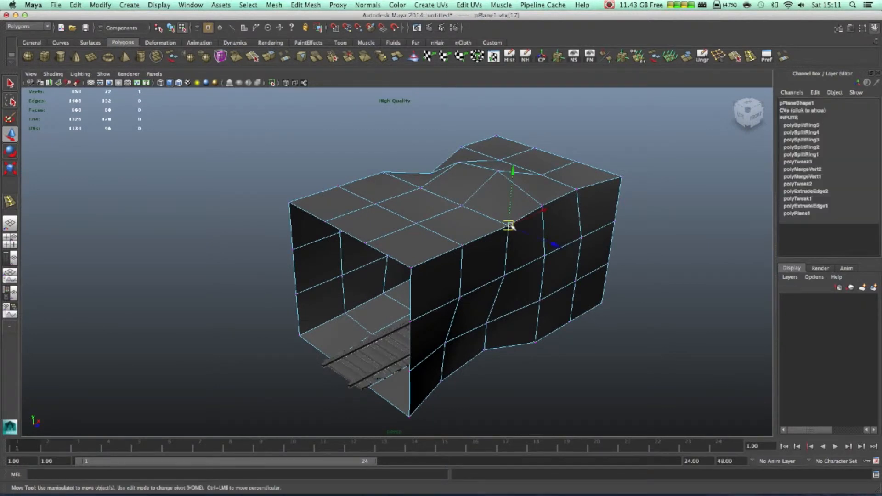
pyautogui.keyDown('alt'); pyautogui.moveTo(516, 269); pyautogui.dragTo(549, 268); pyautogui.keyUp('alt')
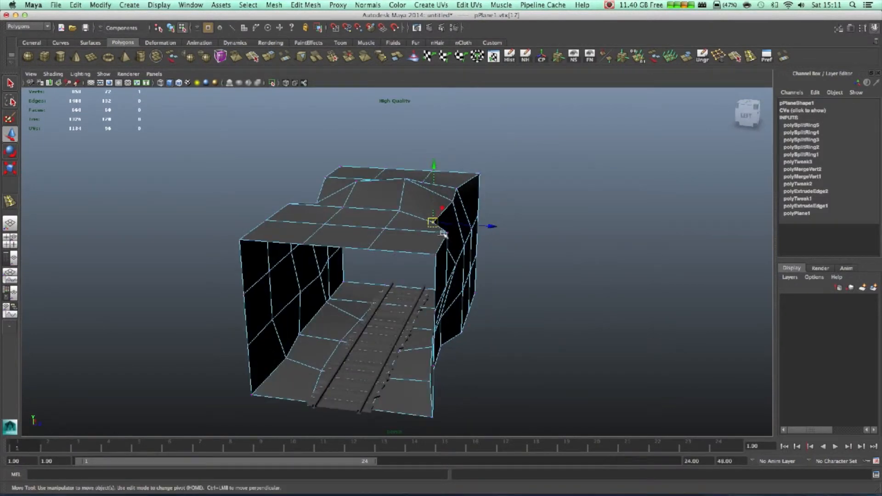
pyautogui.moveTo(448, 233); pyautogui.dragTo(422, 244)
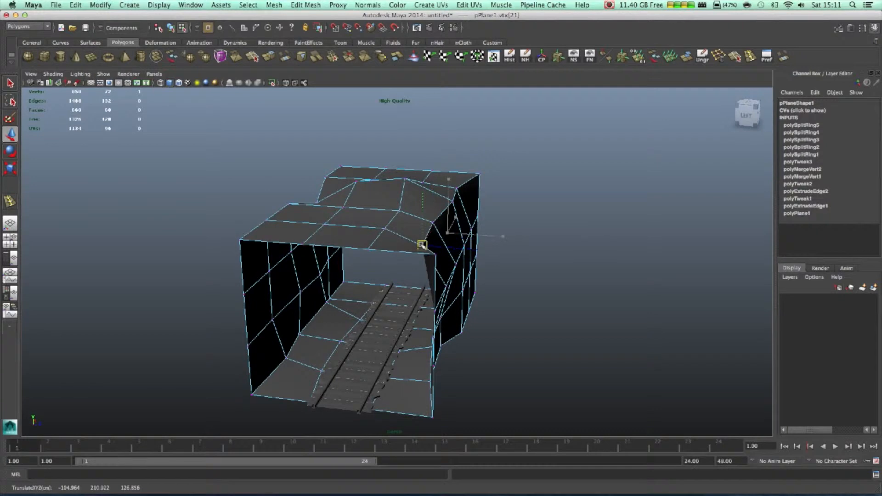
pyautogui.keyDown('alt'); pyautogui.moveTo(516, 279); pyautogui.dragTo(420, 275); pyautogui.keyUp('alt')
pyautogui.moveTo(376, 207); pyautogui.dragTo(337, 280)
# Lower the roof-edge vertex behind the entrance and raise the two neighbouring roof vertices across the ceiling
pyautogui.keyDown('alt'); pyautogui.moveTo(483, 242); pyautogui.dragTo(517, 260); pyautogui.keyUp('alt')
pyautogui.click(670, 184)
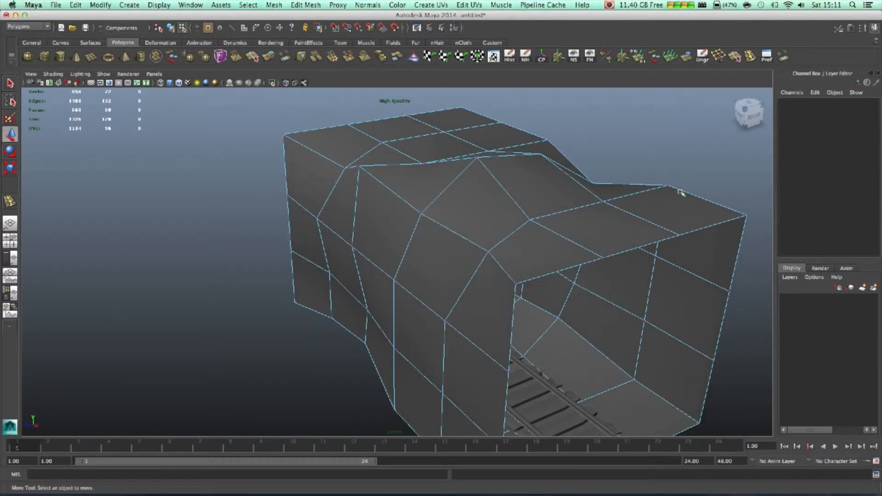
pyautogui.moveTo(670, 185); pyautogui.dragTo(651, 215)
pyautogui.click(603, 200)
pyautogui.moveTo(608, 138); pyautogui.dragTo(612, 110)
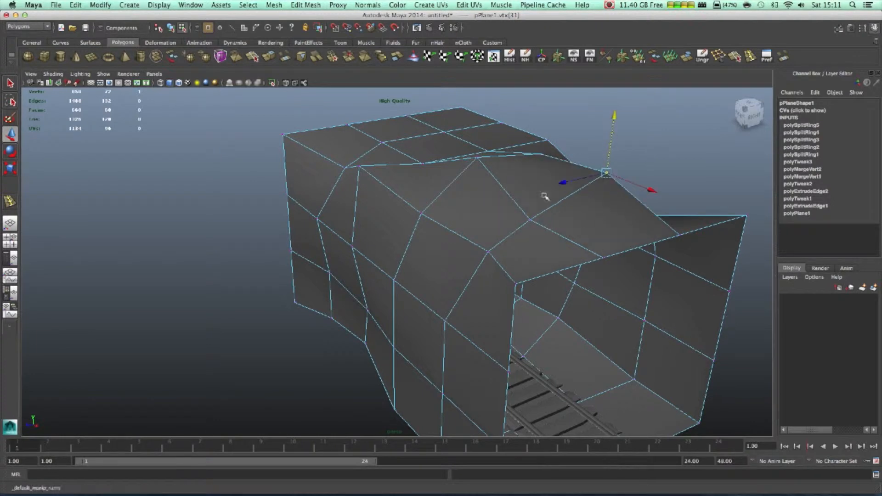
pyautogui.click(530, 219)
pyautogui.moveTo(534, 166); pyautogui.dragTo(508, 180)
# Shift the base vertices of both walls near the entrance inward and adjust the floor vertices on either side of the track
pyautogui.moveTo(510, 238); pyautogui.dragTo(528, 256)
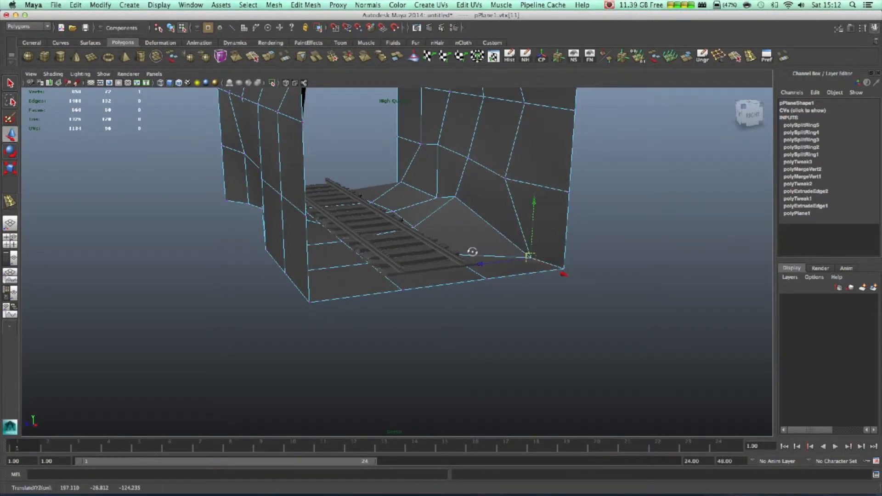
pyautogui.keyDown('alt'); pyautogui.moveTo(467, 252); pyautogui.dragTo(395, 267); pyautogui.keyUp('alt')
pyautogui.click(394, 281)
pyautogui.moveTo(329, 282); pyautogui.dragTo(402, 224)
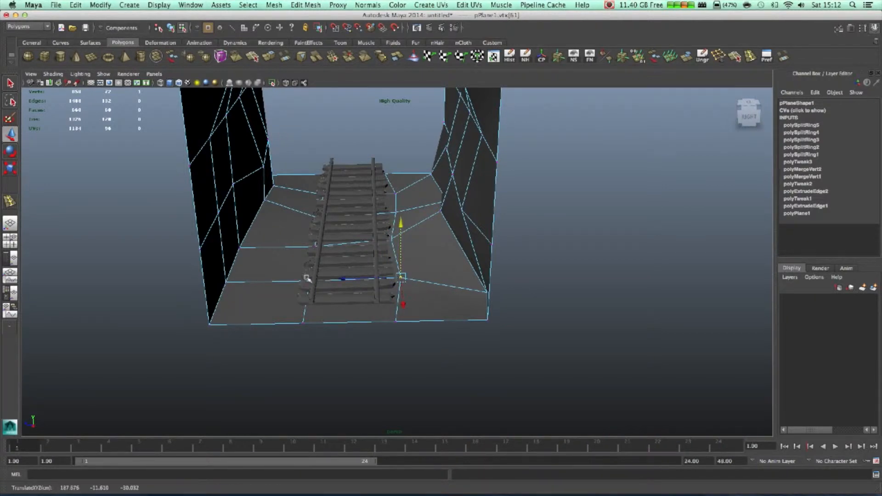
pyautogui.click(301, 281)
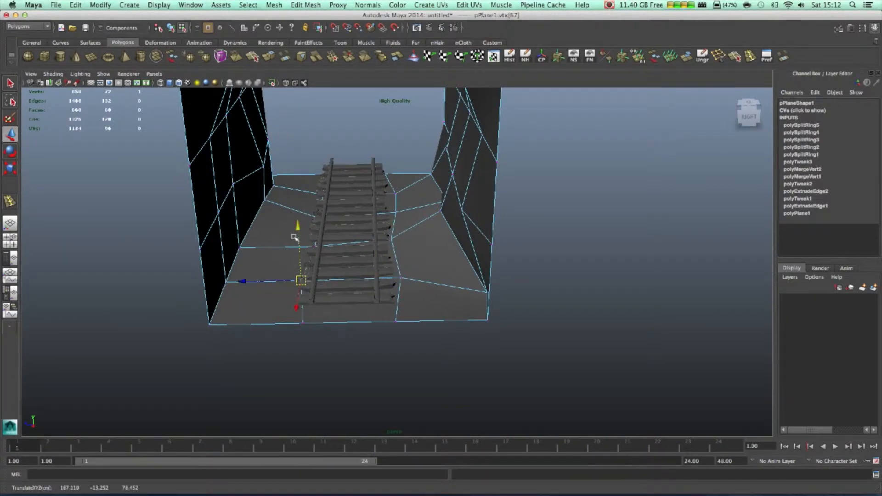
pyautogui.moveTo(299, 232); pyautogui.dragTo(299, 230)
pyautogui.moveTo(211, 277); pyautogui.dragTo(245, 260)
# Offset two neighbouring vertices in the upper row of the left wall near the entrance to roughen it
pyautogui.click(221, 213)
pyautogui.moveTo(218, 213); pyautogui.dragTo(404, 287)
pyautogui.click(355, 193)
pyautogui.moveTo(356, 194); pyautogui.dragTo(372, 200)
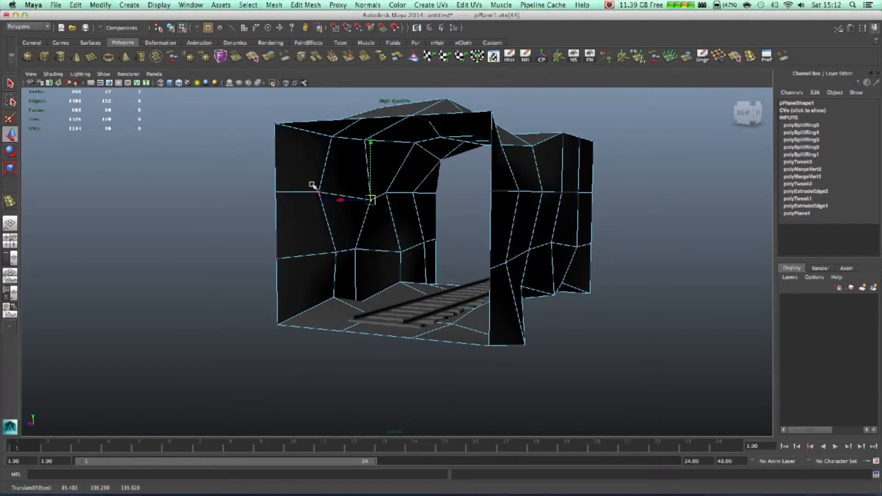
pyautogui.click(321, 194)
pyautogui.moveTo(318, 192); pyautogui.dragTo(306, 191)
# Move the roof-edge vertex near the opening outward and nudge a vertex midway up the opposite wall
pyautogui.keyDown('alt'); pyautogui.moveTo(368, 213); pyautogui.dragTo(342, 217); pyautogui.keyUp('alt')
pyautogui.keyDown('alt'); pyautogui.moveTo(329, 234); pyautogui.dragTo(357, 271, button='middle'); pyautogui.keyUp('alt')
pyautogui.keyDown('alt'); pyautogui.moveTo(358, 271); pyautogui.dragTo(425, 265); pyautogui.keyUp('alt')
pyautogui.moveTo(350, 216); pyautogui.dragTo(343, 196)
pyautogui.keyDown('alt'); pyautogui.moveTo(410, 257); pyautogui.dragTo(271, 268); pyautogui.keyUp('alt')
pyautogui.moveTo(332, 283)
pyautogui.keyDown('alt'); pyautogui.mouseDown()
pyautogui.moveTo(321, 258)
pyautogui.moveTo(331, 286)
pyautogui.mouseUp(); pyautogui.keyUp('alt')
pyautogui.keyDown('alt'); pyautogui.moveTo(330, 394); pyautogui.dragTo(442, 357); pyautogui.keyUp('alt')
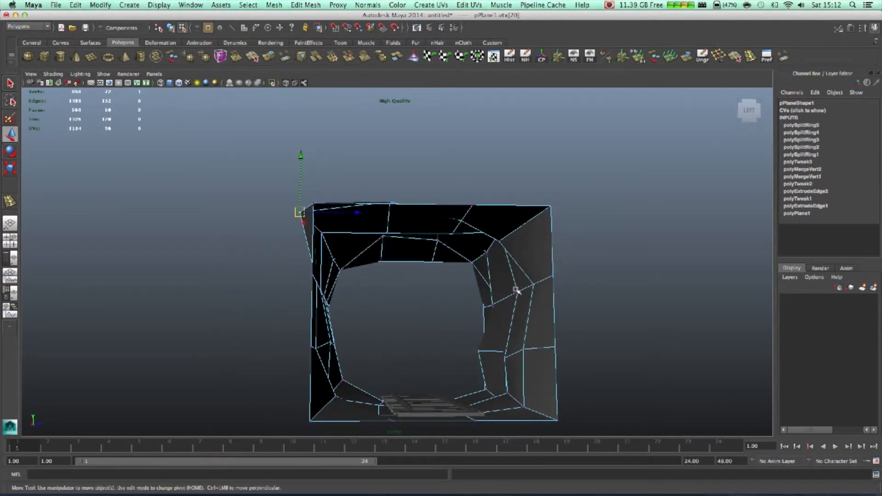
pyautogui.moveTo(522, 298); pyautogui.dragTo(521, 297)
pyautogui.keyDown('alt'); pyautogui.moveTo(443, 317); pyautogui.dragTo(257, 317); pyautogui.keyUp('alt')
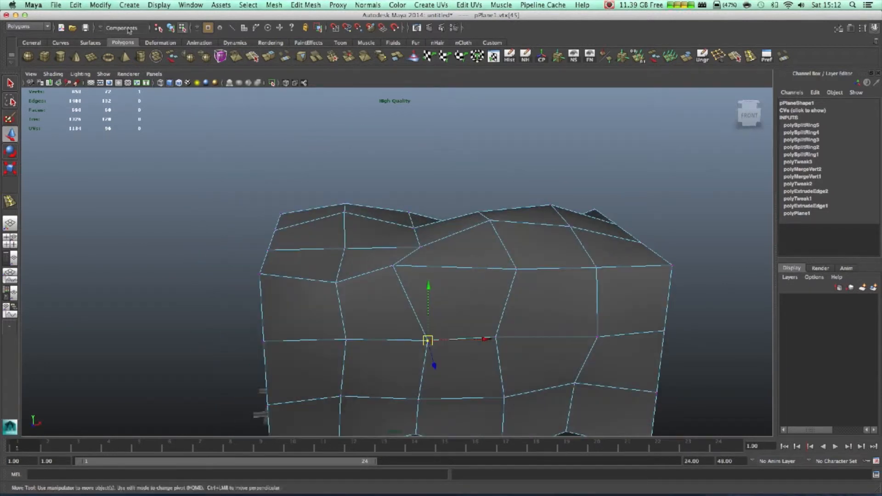
pyautogui.click(85, 27)
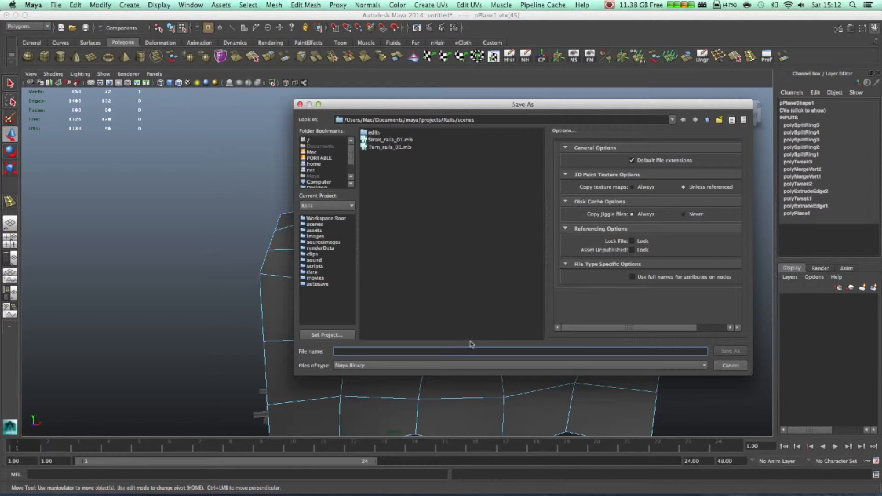
pyautogui.click(328, 206)
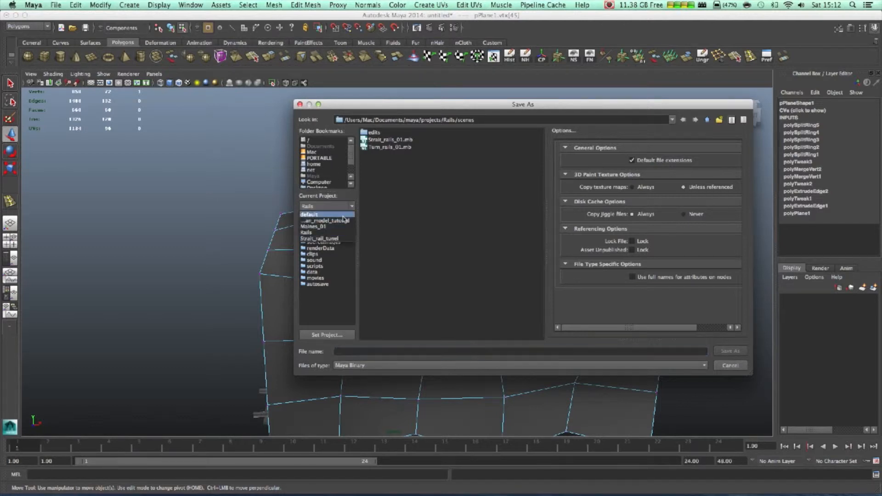
pyautogui.click(336, 239)
pyautogui.click(735, 367)
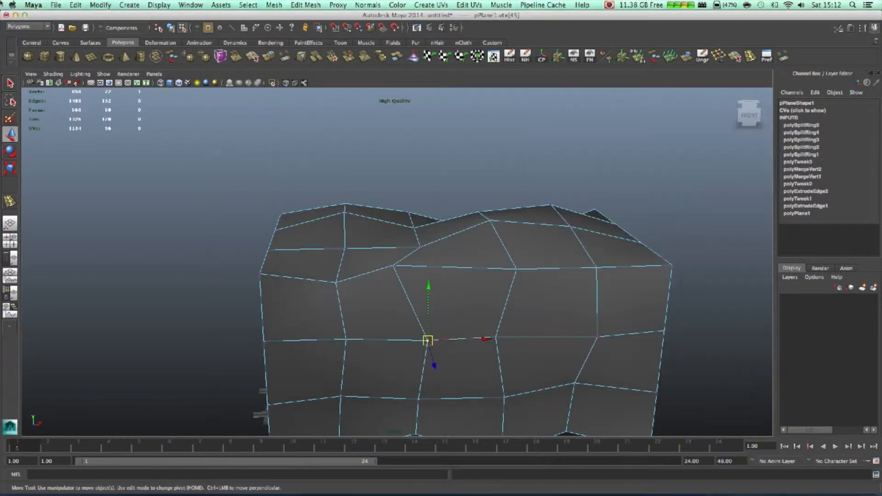
# Set the current project to Strait_rail_tunel and save the scene in it as Strait_rail_tunel in Maya Binary format
pyautogui.click(56, 5)
pyautogui.click(86, 209)
pyautogui.click(393, 162)
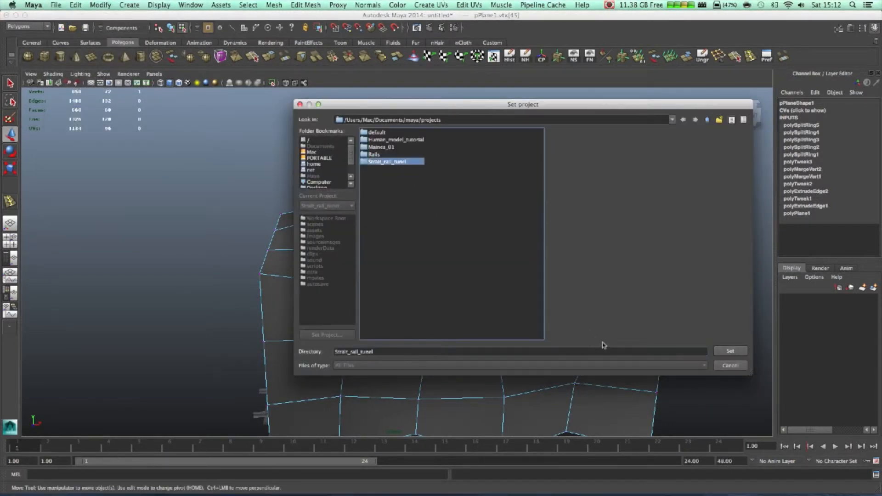
pyautogui.click(736, 356)
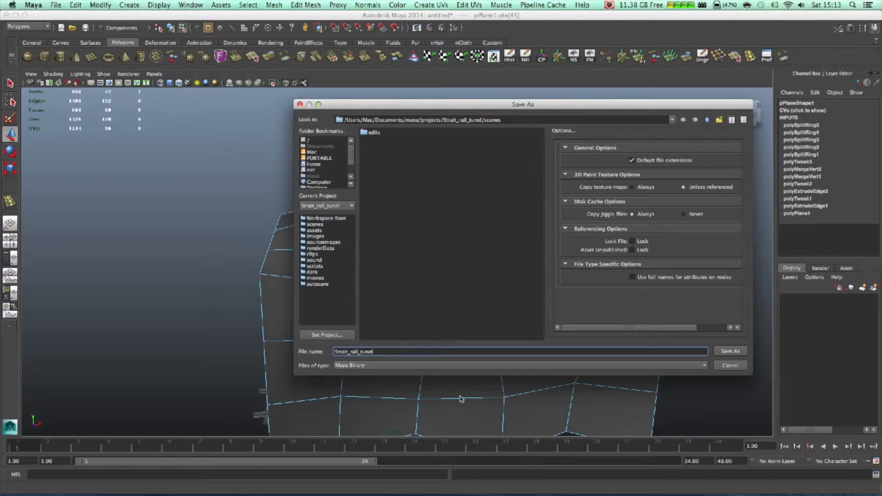
pyautogui.click(730, 352)
# Reposition two vertices along the upper edge of the tunnel wall near the opening and save the scene
pyautogui.keyDown('alt'); pyautogui.moveTo(271, 338); pyautogui.dragTo(480, 195); pyautogui.keyUp('alt')
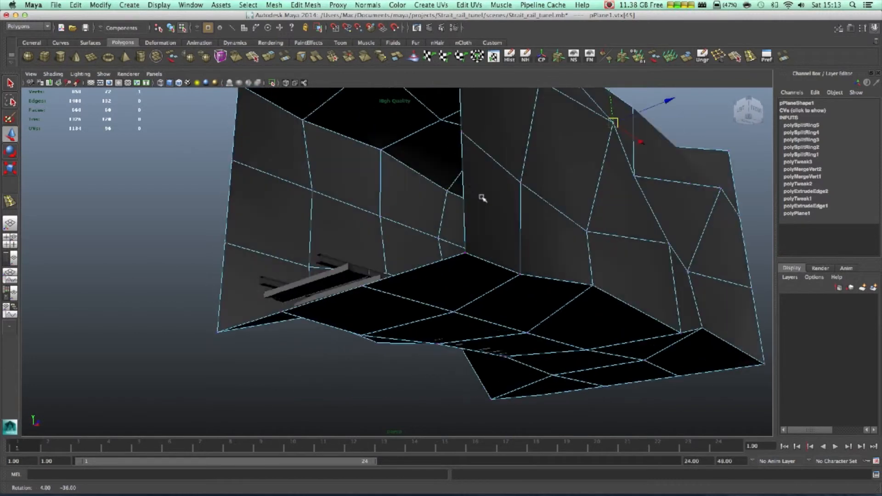
pyautogui.moveTo(380, 150); pyautogui.dragTo(396, 166)
pyautogui.keyDown('alt'); pyautogui.moveTo(447, 230); pyautogui.dragTo(487, 285); pyautogui.keyUp('alt')
pyautogui.moveTo(336, 120); pyautogui.dragTo(364, 164)
pyautogui.keyDown('alt'); pyautogui.moveTo(412, 192); pyautogui.dragTo(363, 267); pyautogui.keyUp('alt')
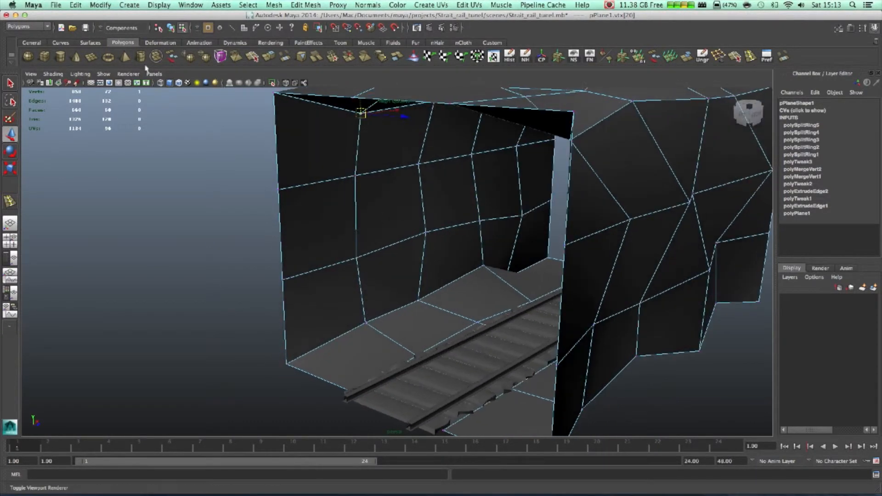
pyautogui.click(86, 28)
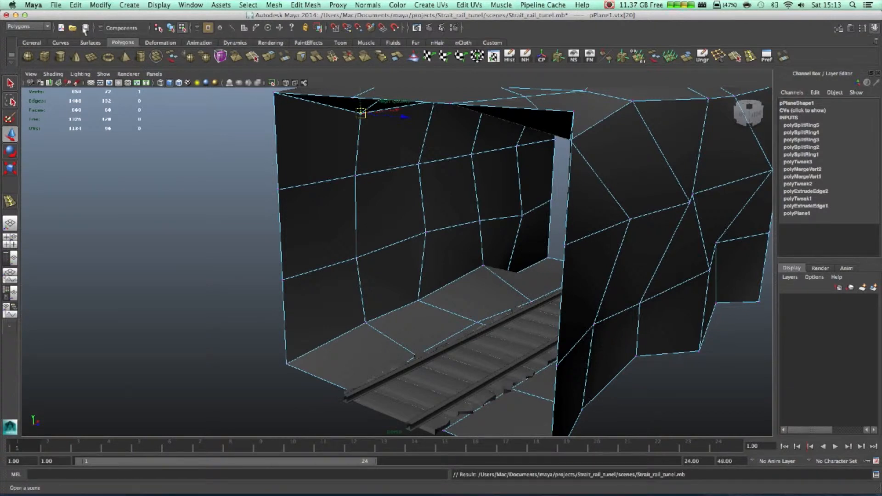
pyautogui.click(86, 28)
# Open the scene Mines_01.mb from the scenes folder of the Maines_01 project
pyautogui.click(72, 28)
pyautogui.click(327, 206)
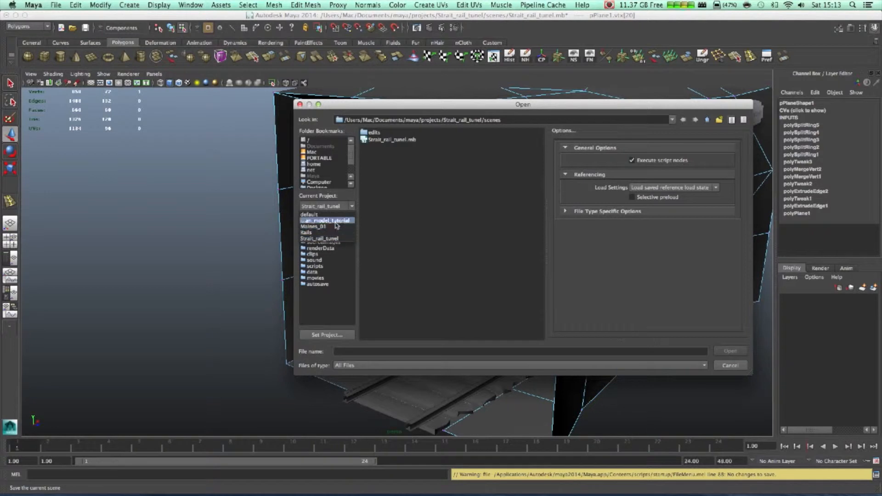
pyautogui.click(336, 227)
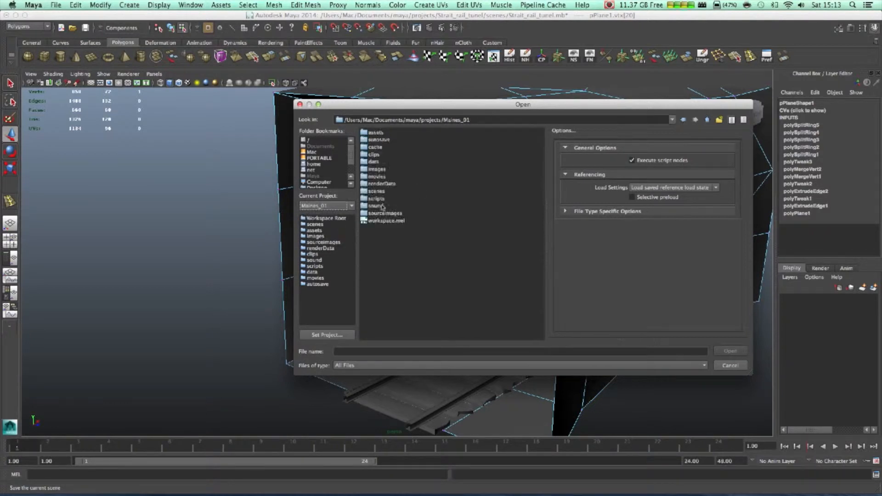
pyautogui.doubleClick(383, 195)
pyautogui.doubleClick(390, 144)
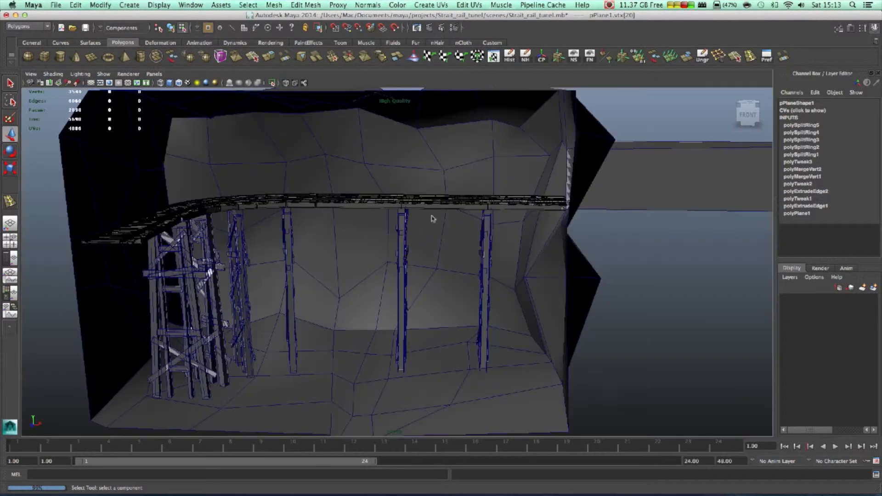
pyautogui.keyDown('alt'); pyautogui.moveTo(331, 236); pyautogui.dragTo(464, 271); pyautogui.keyUp('alt')
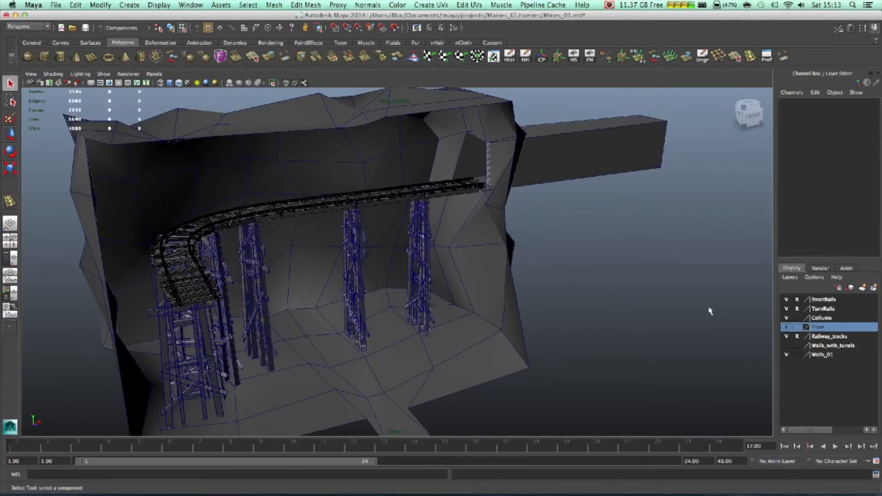
pyautogui.click(10, 258)
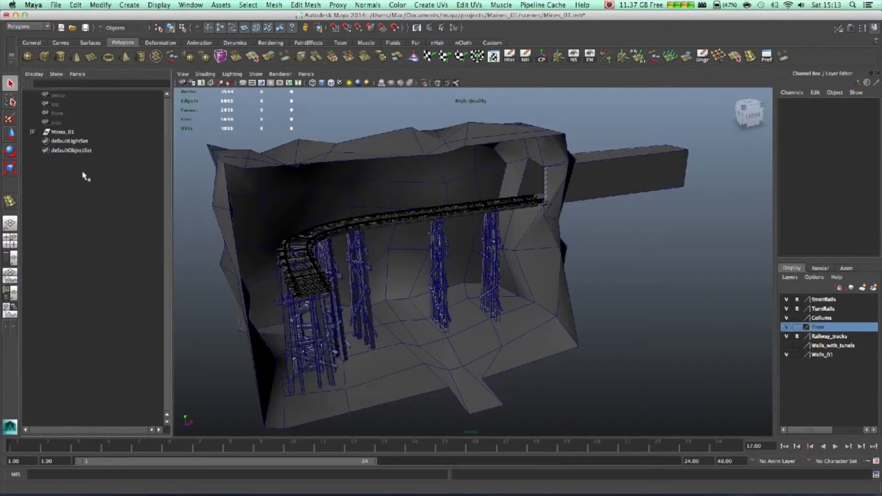
pyautogui.click(60, 133)
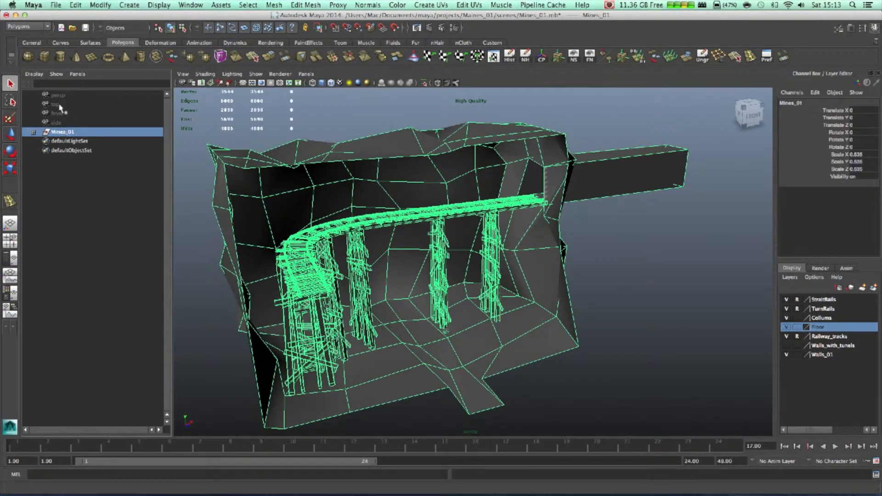
pyautogui.click(10, 224)
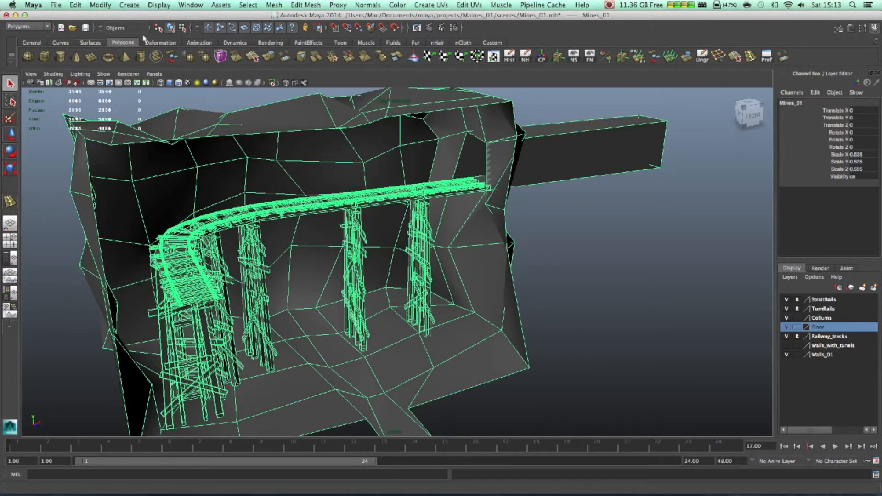
pyautogui.click(60, 7)
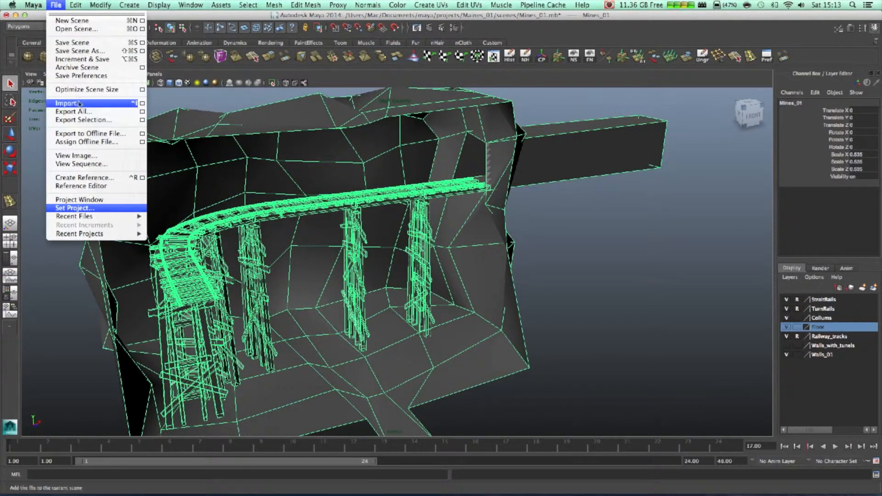
pyautogui.click(670, 171)
# Delete the faces of the straight box-shaped tunnel extending outward from the cave wall where the track ends
pyautogui.keyDown('alt'); pyautogui.moveTo(645, 179); pyautogui.dragTo(662, 199); pyautogui.keyUp('alt')
pyautogui.keyDown('alt'); pyautogui.moveTo(662, 179); pyautogui.dragTo(537, 204, button='middle'); pyautogui.keyUp('alt')
pyautogui.click(543, 187)
pyautogui.moveTo(540, 186); pyautogui.dragTo(527, 156, button='right')
pyautogui.moveTo(644, 244); pyautogui.dragTo(644, 244)
pyautogui.press('w')
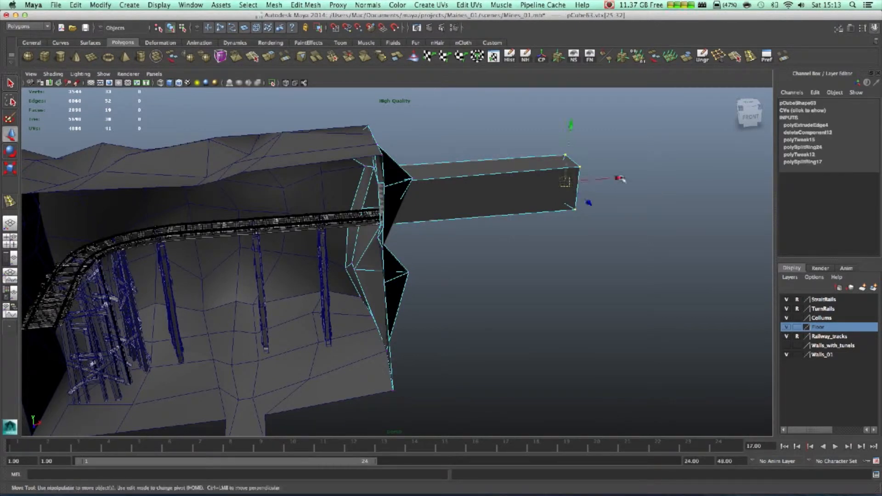
pyautogui.keyDown('alt'); pyautogui.moveTo(553, 181); pyautogui.dragTo(541, 182); pyautogui.keyUp('alt')
pyautogui.moveTo(542, 181); pyautogui.dragTo(542, 202, button='right')
pyautogui.moveTo(510, 157); pyautogui.dragTo(628, 342)
pyautogui.press('Delete')
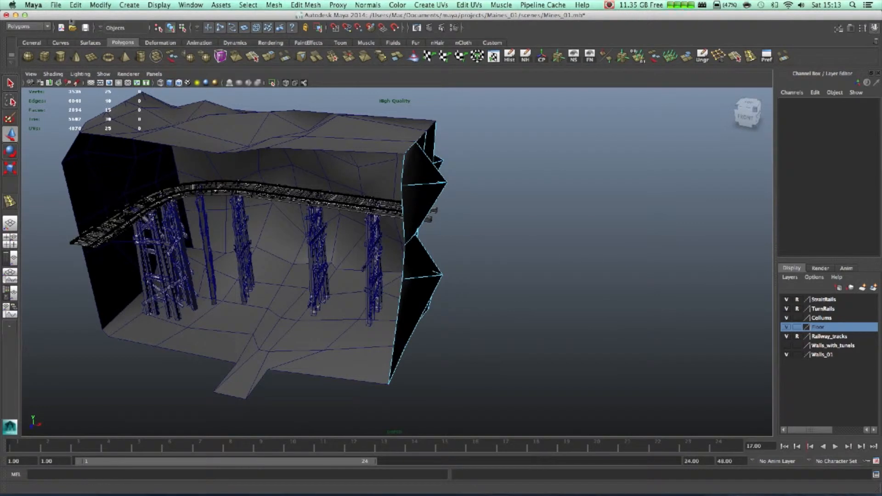
# Import Strait_rail_tunel.mb from the scenes folder of the Strait_rail_tunel project into the cave scene
pyautogui.click(56, 5)
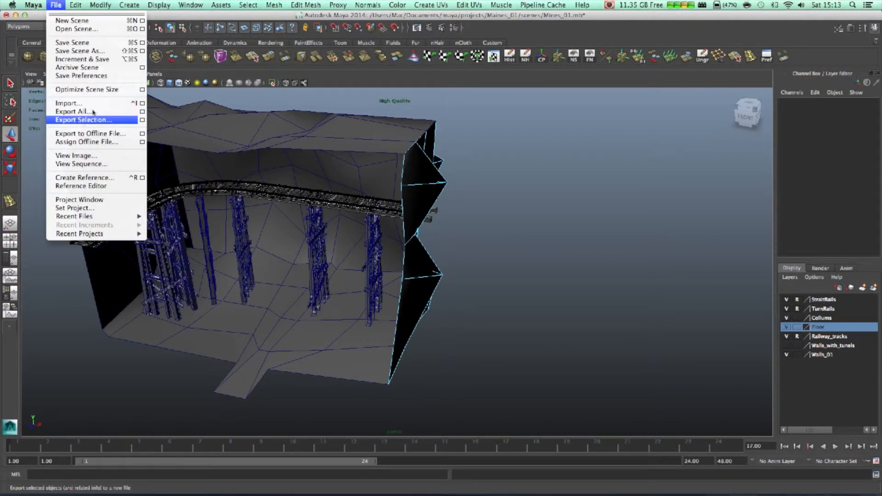
pyautogui.click(69, 103)
pyautogui.click(326, 207)
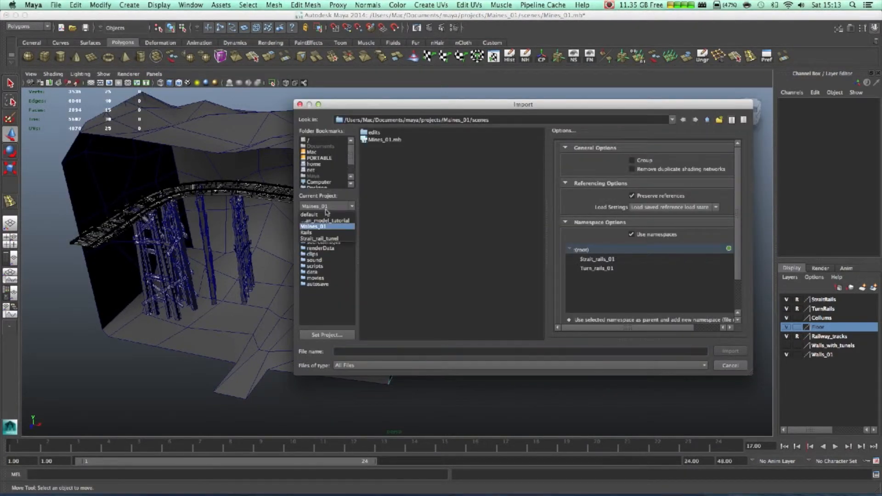
pyautogui.click(342, 239)
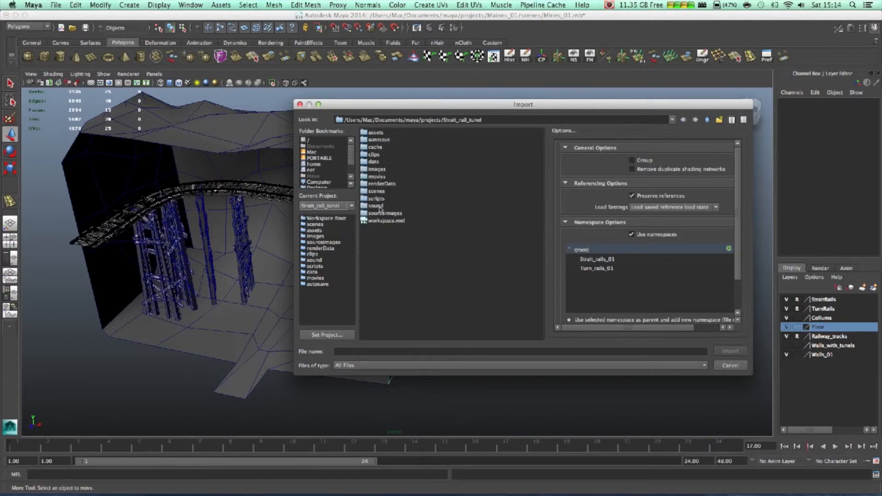
pyautogui.doubleClick(376, 199)
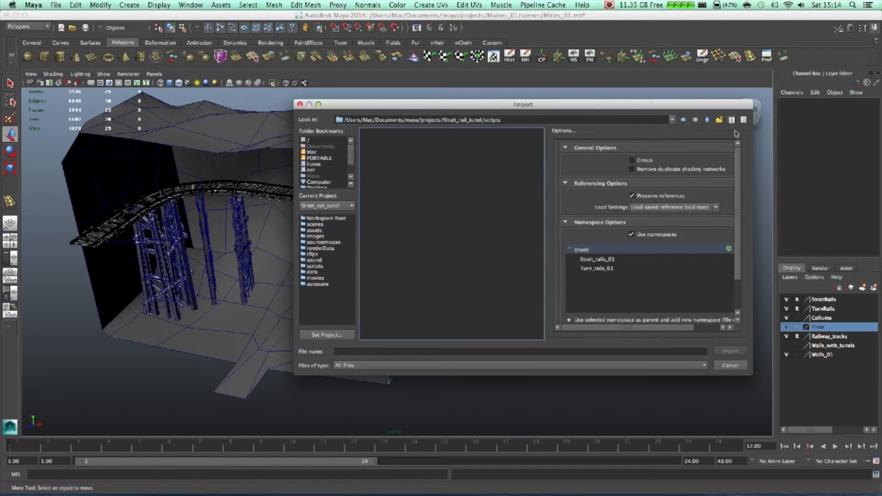
pyautogui.click(706, 121)
pyautogui.doubleClick(375, 193)
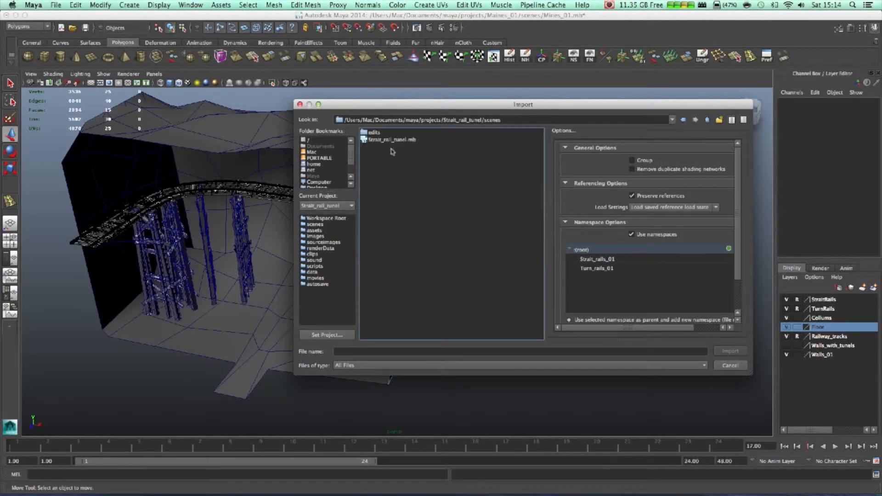
pyautogui.doubleClick(391, 139)
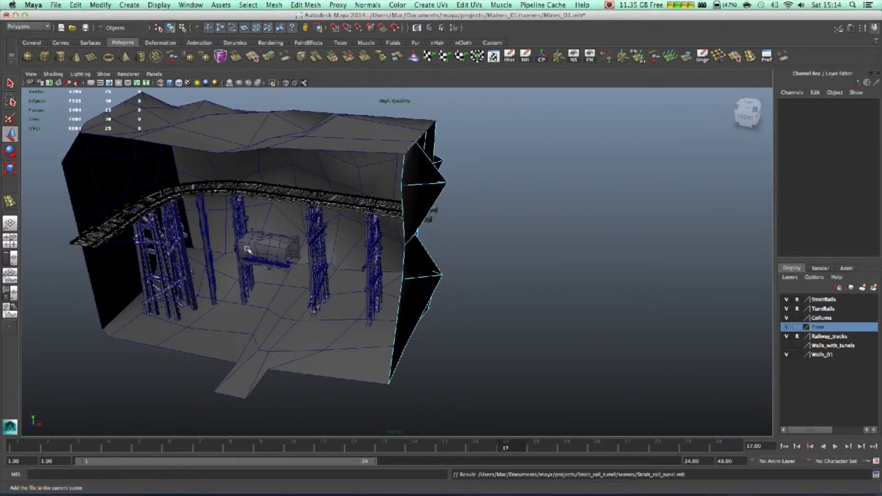
# Group all the imported tunnel and rail objects in the Outliner and rename the group Strait_tunel
pyautogui.click(10, 257)
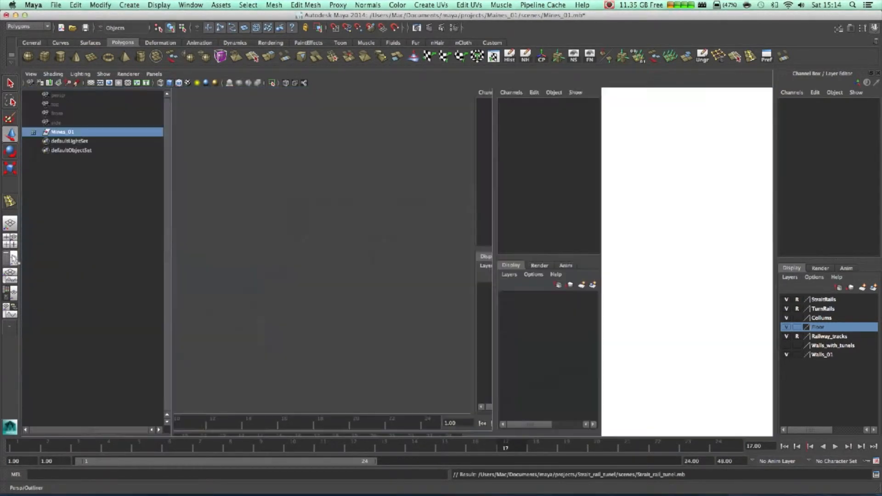
pyautogui.click(74, 145)
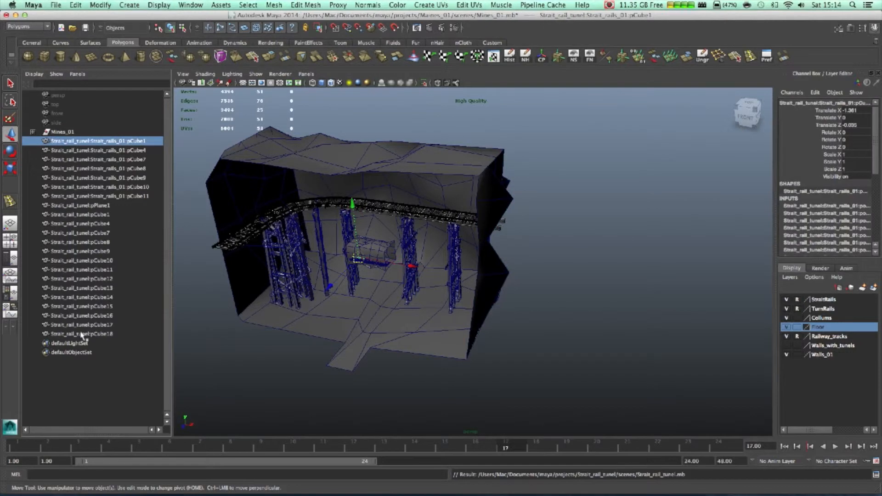
pyautogui.keyDown('shift'); pyautogui.click(94, 333); pyautogui.keyUp('shift')
pyautogui.hotkey('ctrl', 'g')
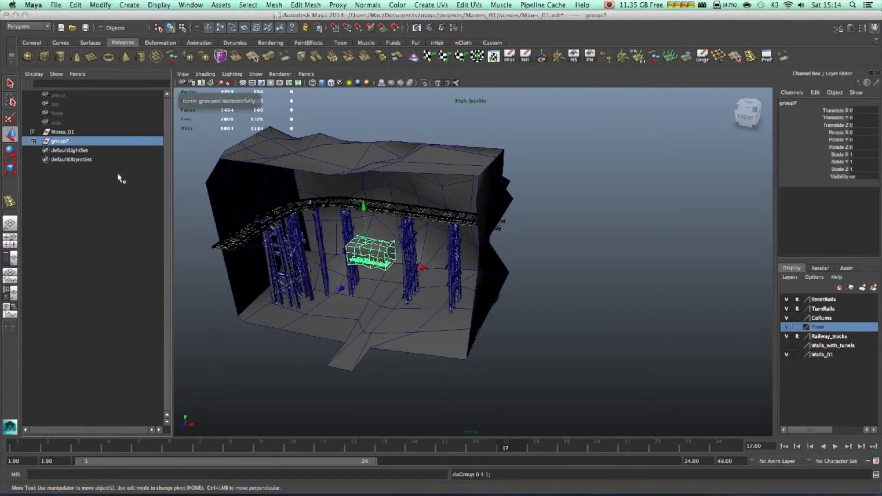
pyautogui.doubleClick(81, 144)
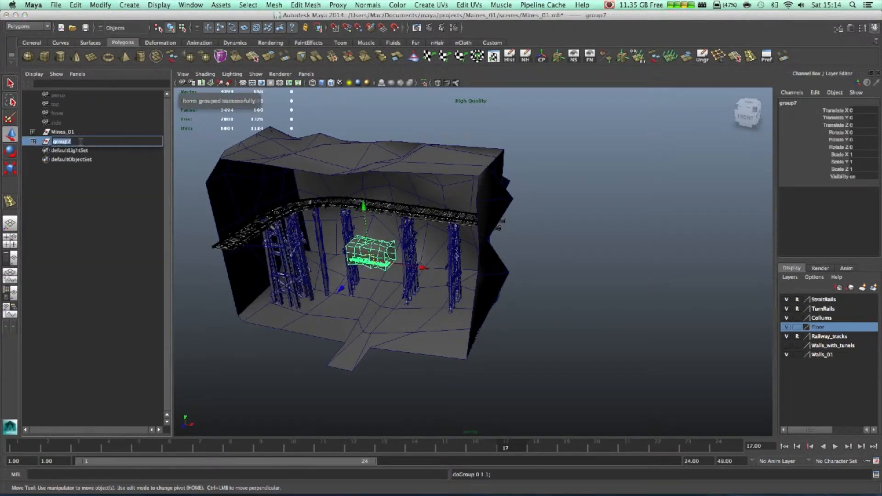
pyautogui.write('Strait')
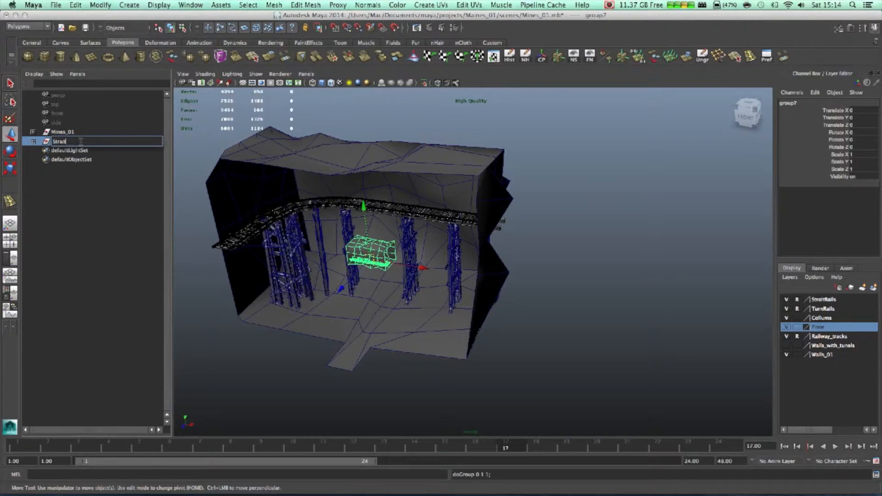
pyautogui.write('_tunel')
pyautogui.press('Return')
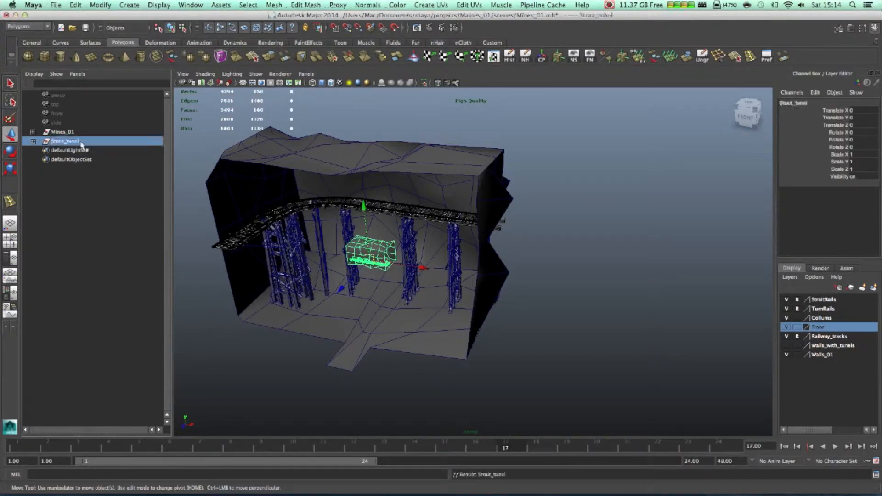
# Move the Strait_tunel group outside the cave wall, near the opening where the track exits
pyautogui.moveTo(418, 267); pyautogui.dragTo(577, 282)
pyautogui.moveTo(527, 232); pyautogui.dragTo(529, 182)
pyautogui.keyDown('alt'); pyautogui.moveTo(608, 233); pyautogui.dragTo(516, 261); pyautogui.keyUp('alt')
pyautogui.moveTo(515, 264); pyautogui.dragTo(526, 270)
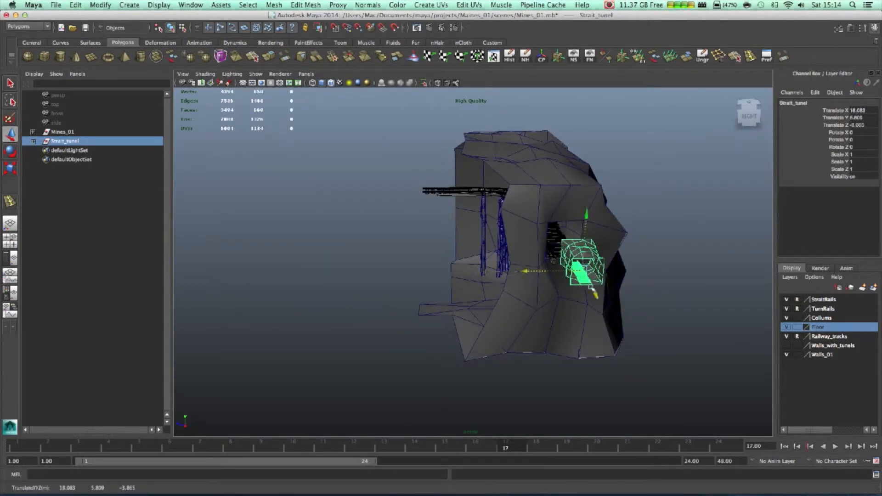
pyautogui.moveTo(589, 285); pyautogui.dragTo(582, 273)
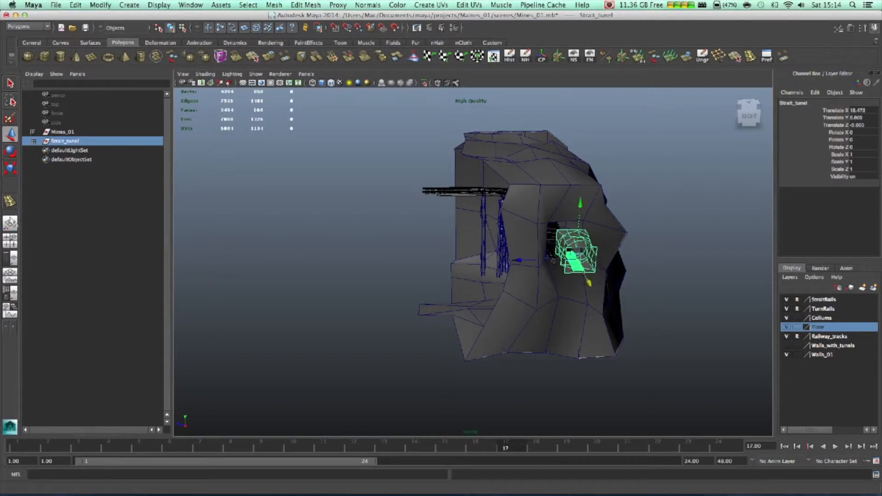
# Return to the single perspective view and hide the TurnRails, Collums and Floor layers, keeping the tracks and Walls_01 visible
pyautogui.click(11, 223)
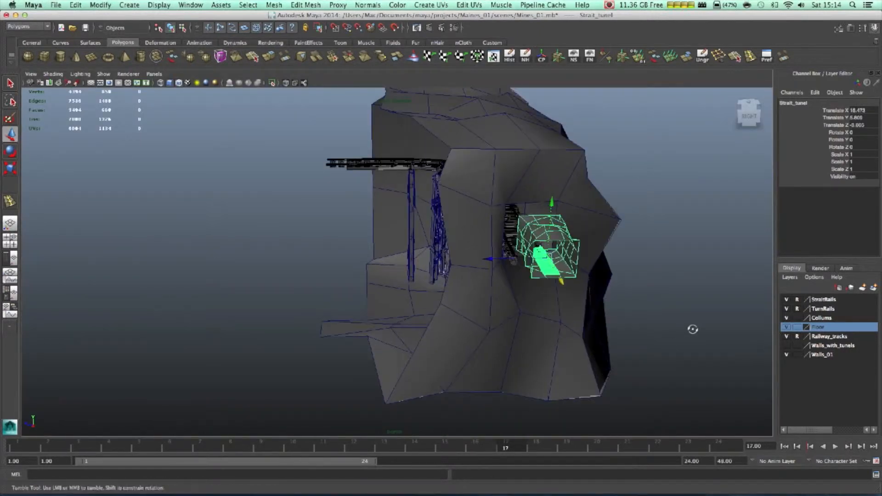
pyautogui.keyDown('alt'); pyautogui.moveTo(692, 329); pyautogui.dragTo(807, 324); pyautogui.keyUp('alt')
pyautogui.click(799, 303)
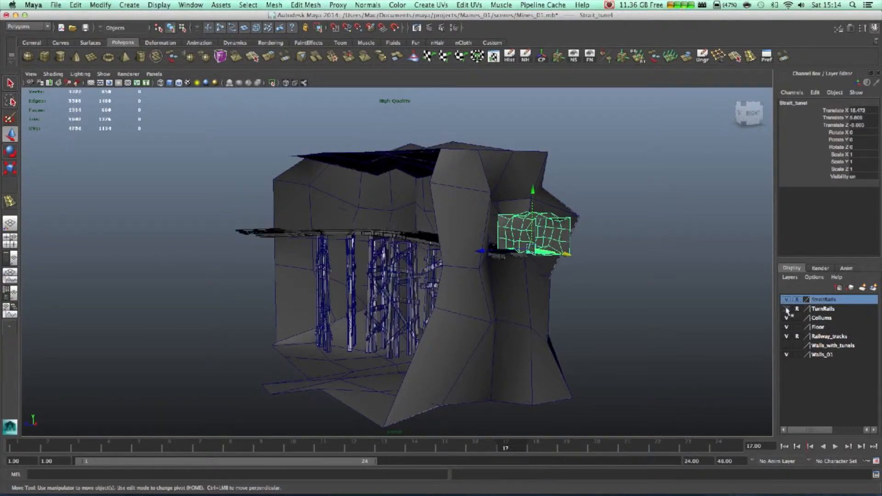
pyautogui.click(787, 318)
pyautogui.click(786, 318)
pyautogui.click(787, 318)
pyautogui.click(787, 327)
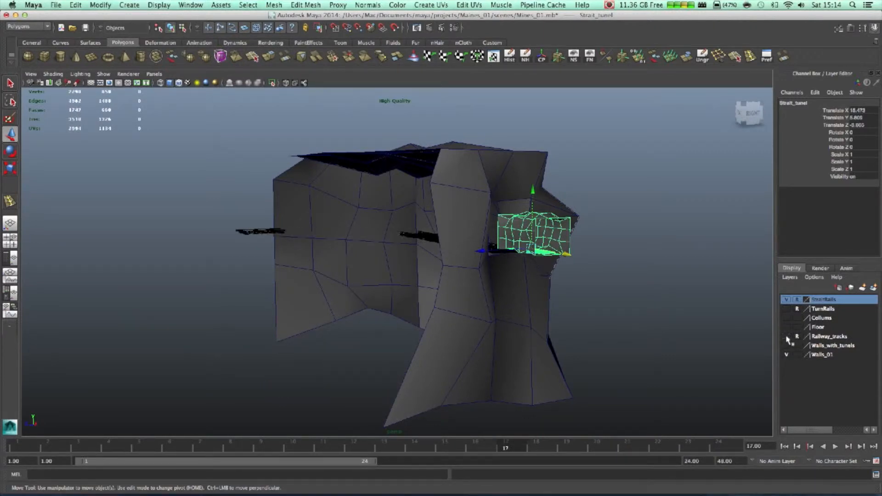
pyautogui.click(787, 355)
pyautogui.click(786, 355)
# Scale the Strait_tunel group up uniformly to about 1.68 at the end of the cave track
pyautogui.keyDown('alt'); pyautogui.moveTo(407, 339); pyautogui.dragTo(553, 345); pyautogui.keyUp('alt')
pyautogui.scroll(4, 274, 299)
pyautogui.keyDown('alt'); pyautogui.moveTo(274, 300); pyautogui.dragTo(397, 319, button='middle'); pyautogui.keyUp('alt')
pyautogui.scroll(5, 398, 319)
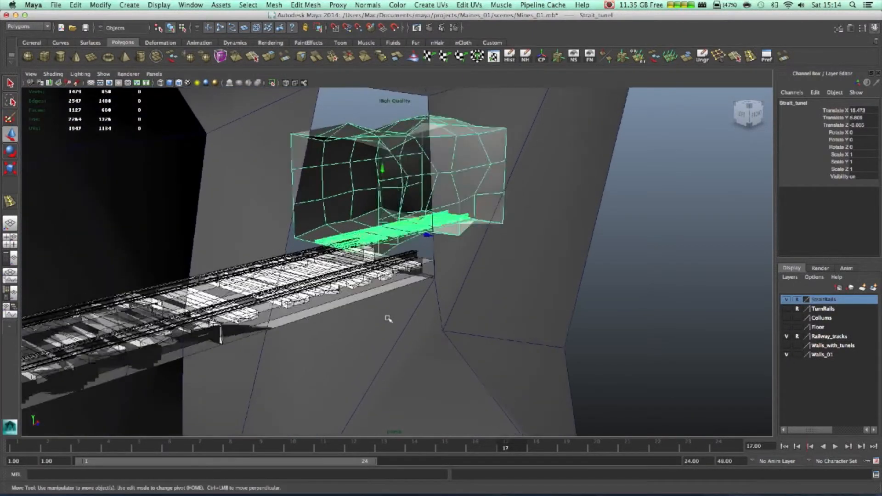
pyautogui.keyDown('alt'); pyautogui.moveTo(387, 318); pyautogui.dragTo(593, 263); pyautogui.keyUp('alt')
pyautogui.press('e')
pyautogui.press('r')
pyautogui.press('w')
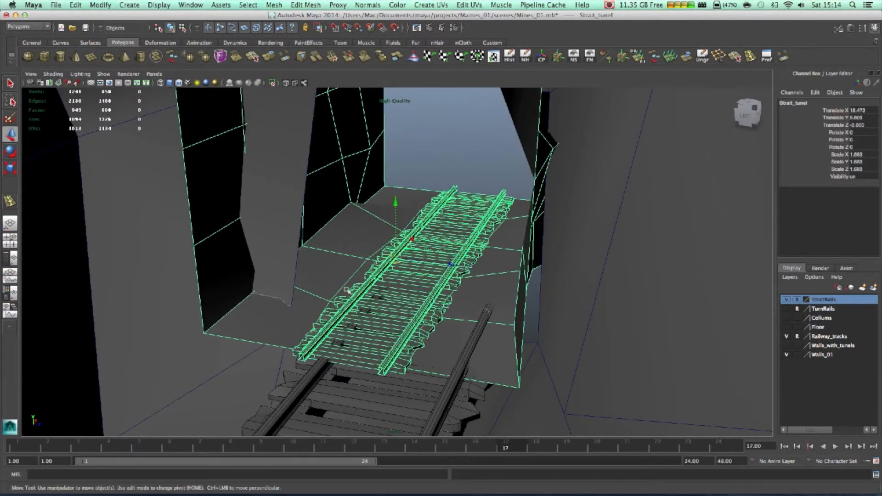
# Move the tunnel group toward the end of the cave track and enlarge it uniformly to about 2.4
pyautogui.moveTo(412, 239); pyautogui.dragTo(445, 202)
pyautogui.moveTo(487, 226); pyautogui.dragTo(521, 228)
pyautogui.keyDown('alt'); pyautogui.moveTo(436, 197); pyautogui.dragTo(475, 180); pyautogui.keyUp('alt')
pyautogui.press('e')
pyautogui.moveTo(478, 238); pyautogui.dragTo(576, 271)
pyautogui.press('w')
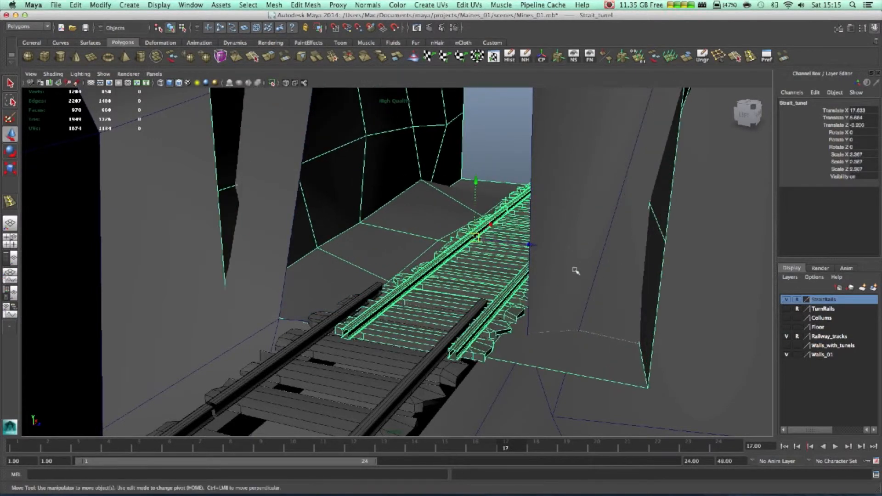
# Shift the tunnel group sideways to line up with the cave rails and scale it uniformly to about 2.62
pyautogui.click(539, 247)
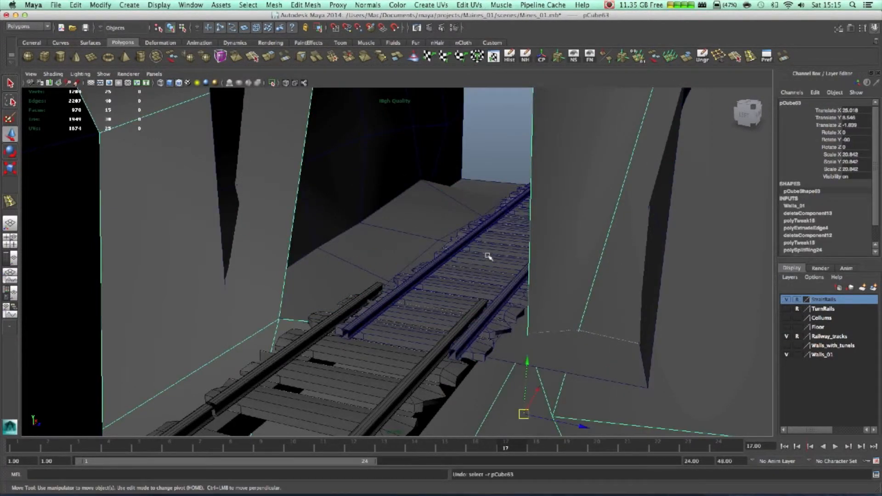
pyautogui.hotkey('ctrl', 'z')
pyautogui.moveTo(538, 247); pyautogui.dragTo(516, 244)
pyautogui.press('r')
pyautogui.moveTo(460, 238); pyautogui.dragTo(497, 260)
pyautogui.keyDown('alt'); pyautogui.moveTo(478, 320); pyautogui.dragTo(502, 291); pyautogui.keyUp('alt')
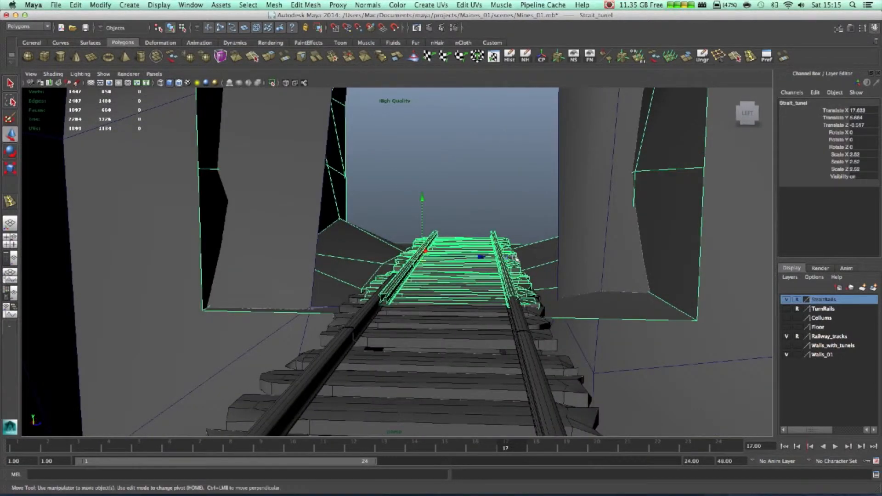
# Nudge the tunnel group sideways along Z and enlarge it uniformly to about 2.76 to match the rail spacing
pyautogui.moveTo(483, 256); pyautogui.dragTo(477, 257)
pyautogui.press('e')
pyautogui.press('r')
pyautogui.moveTo(420, 255); pyautogui.dragTo(476, 257)
pyautogui.press('w')
pyautogui.press('r')
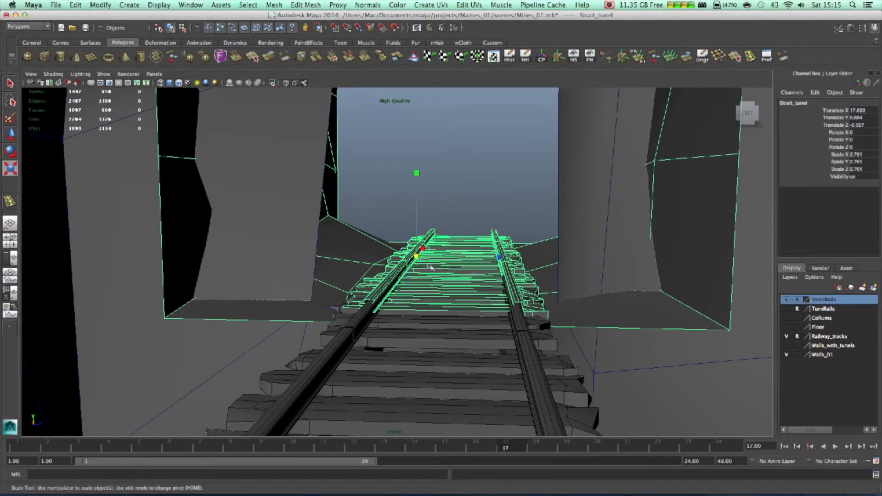
# Reduce the tunnel group's uniform scale to about 2.68 and lower it to about Y 5.66, level with the cave rails
pyautogui.moveTo(420, 256); pyautogui.dragTo(475, 255)
pyautogui.press('w')
pyautogui.keyDown('alt'); pyautogui.moveTo(475, 256); pyautogui.dragTo(617, 244, button='right'); pyautogui.keyUp('alt')
pyautogui.keyDown('alt'); pyautogui.moveTo(586, 254); pyautogui.dragTo(506, 200, button='middle'); pyautogui.keyUp('alt')
pyautogui.press('e')
pyautogui.press('r')
pyautogui.press('w')
pyautogui.moveTo(394, 164); pyautogui.dragTo(389, 166)
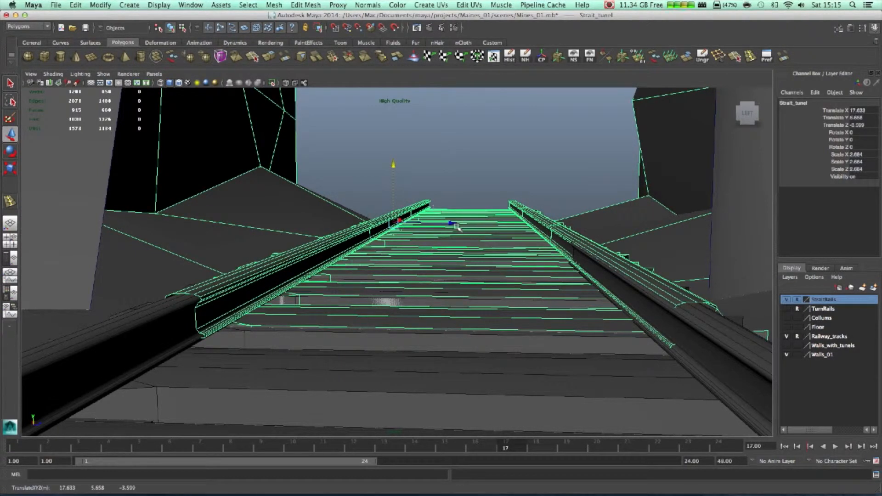
# Fine-tune the tunnel group's sideways position to about Z -3.61 and scale it down uniformly to about 2.63
pyautogui.click(453, 224)
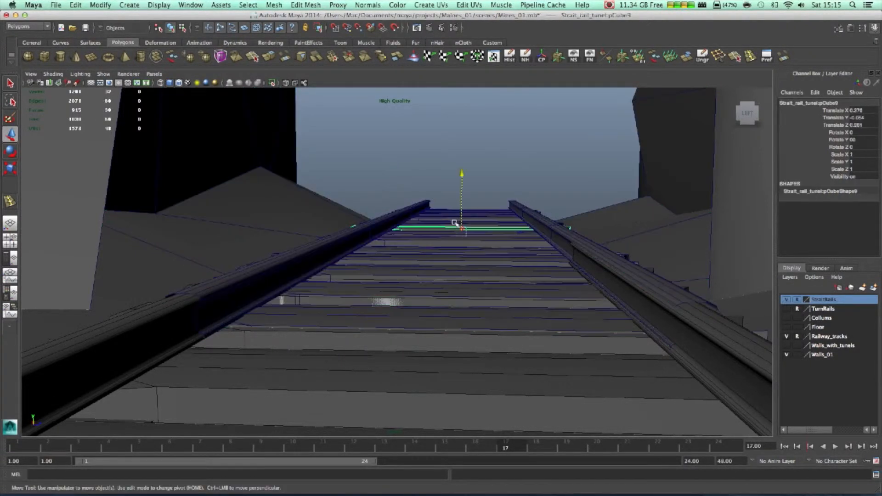
pyautogui.hotkey('ctrl', 'z')
pyautogui.moveTo(452, 224); pyautogui.dragTo(450, 224)
pyautogui.press('e')
pyautogui.press('r')
pyautogui.moveTo(392, 225); pyautogui.dragTo(366, 226)
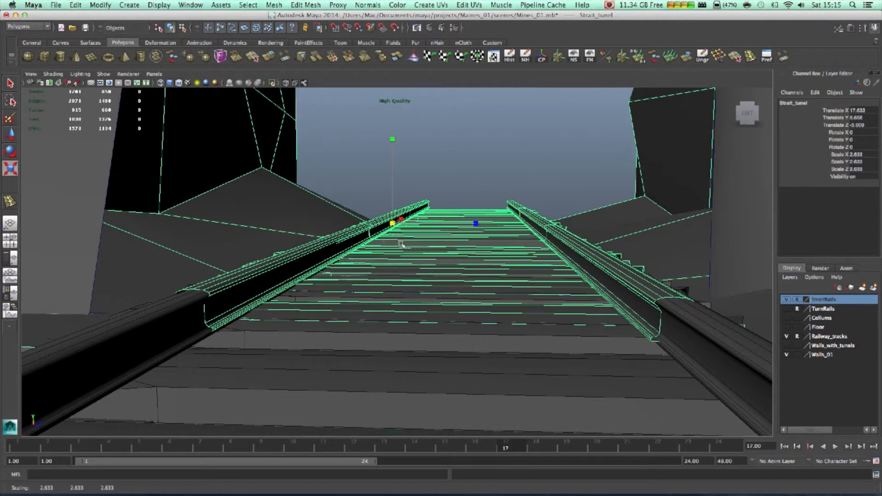
# Move the tunnel group outward to about X 20.22 so its rails meet the track end, and scale it to about 2.68
pyautogui.moveTo(407, 268)
pyautogui.keyDown('alt'); pyautogui.mouseDown()
pyautogui.moveTo(417, 270)
pyautogui.moveTo(409, 263)
pyautogui.mouseUp(); pyautogui.keyUp('alt')
pyautogui.keyDown('alt'); pyautogui.moveTo(497, 164); pyautogui.dragTo(505, 91); pyautogui.keyUp('alt')
pyautogui.press('w')
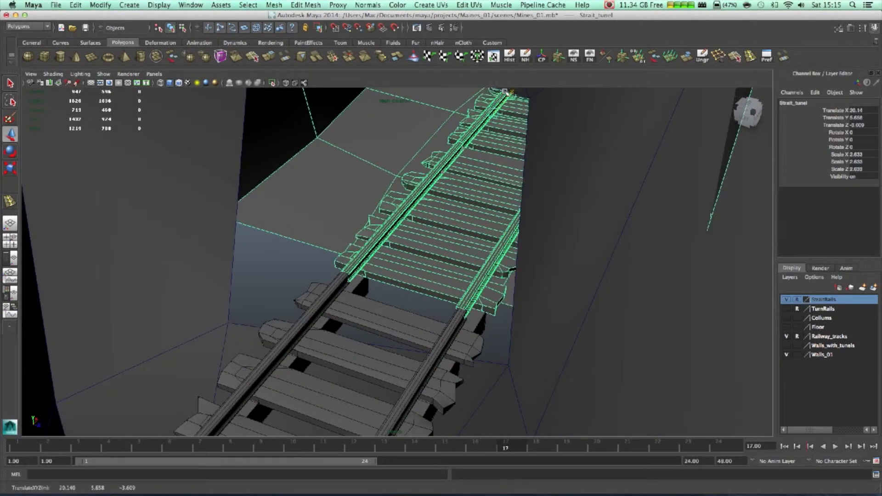
pyautogui.keyDown('alt'); pyautogui.moveTo(466, 124); pyautogui.dragTo(407, 209, button='right'); pyautogui.keyUp('alt')
pyautogui.keyDown('alt'); pyautogui.moveTo(415, 219); pyautogui.dragTo(416, 132); pyautogui.keyUp('alt')
pyautogui.press('e')
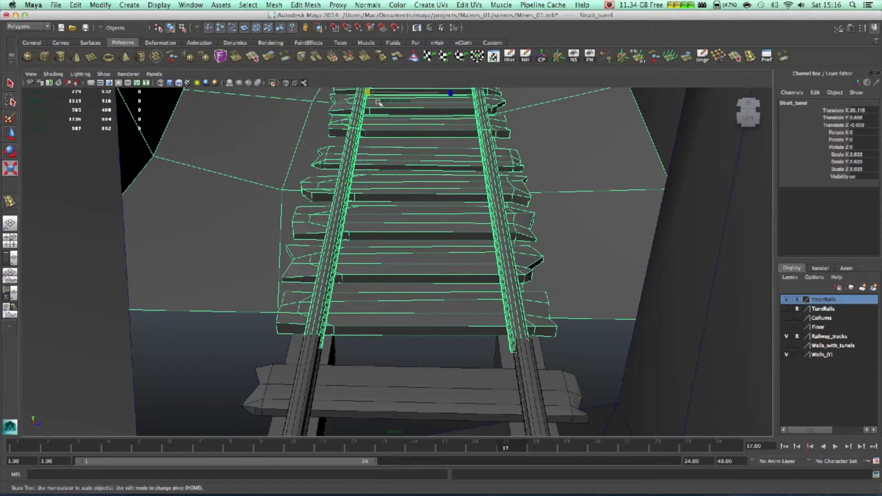
pyautogui.moveTo(371, 93); pyautogui.dragTo(382, 84)
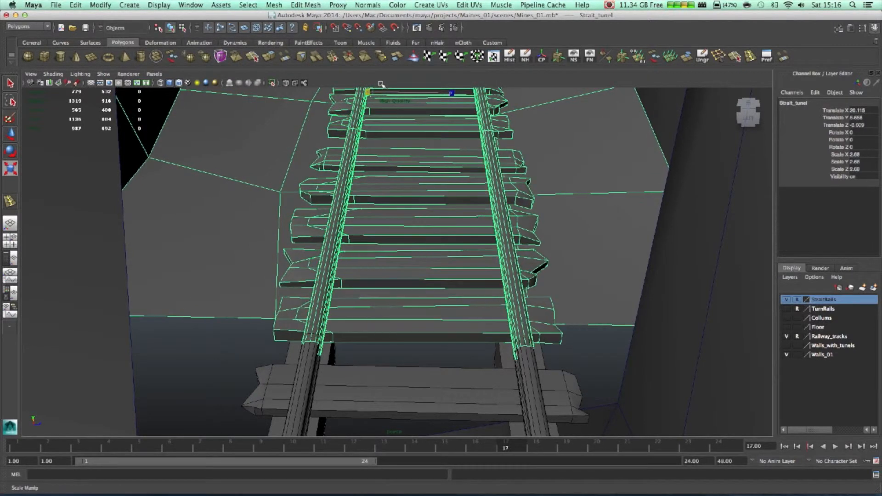
pyautogui.keyDown('alt'); pyautogui.moveTo(408, 135); pyautogui.dragTo(371, 97); pyautogui.keyUp('alt')
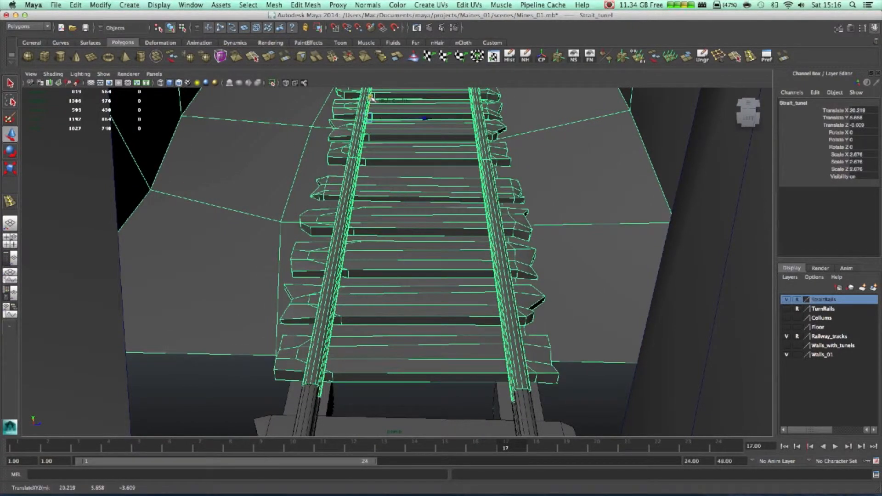
# Examine the rail joint and the gap between the tunnel walls and the cave opening from both sides
pyautogui.click(377, 390)
pyautogui.keyDown('alt'); pyautogui.moveTo(405, 398); pyautogui.dragTo(566, 382); pyautogui.keyUp('alt')
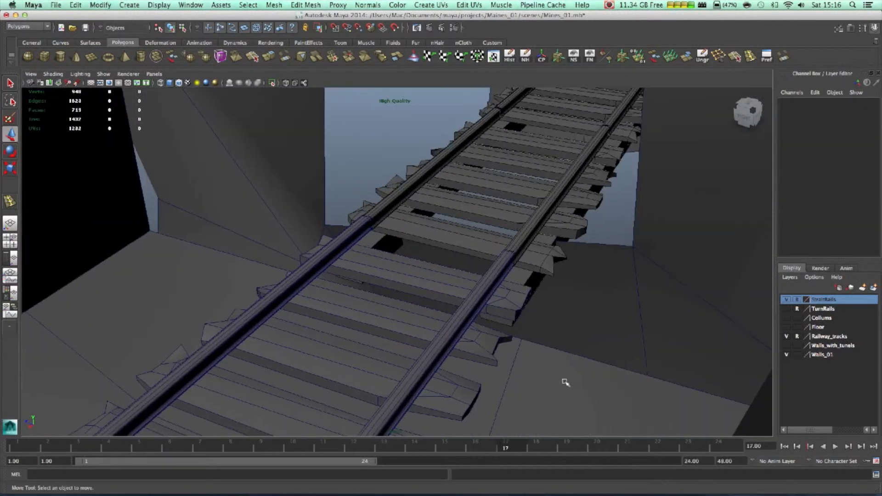
pyautogui.click(558, 371)
pyautogui.keyDown('alt'); pyautogui.moveTo(559, 371); pyautogui.dragTo(439, 329, button='right'); pyautogui.keyUp('alt')
pyautogui.keyDown('alt'); pyautogui.moveTo(409, 320); pyautogui.dragTo(329, 282); pyautogui.keyUp('alt')
pyautogui.keyDown('alt'); pyautogui.moveTo(329, 281); pyautogui.dragTo(395, 298, button='middle'); pyautogui.keyUp('alt')
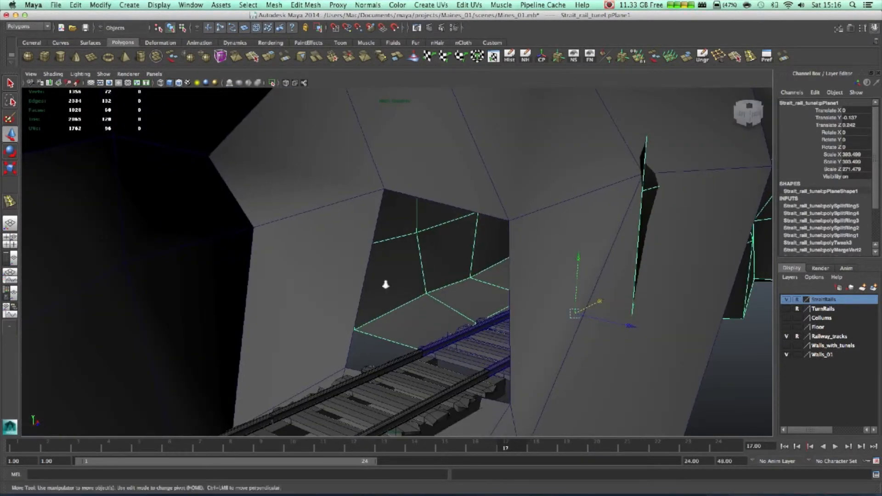
pyautogui.scroll(2, 389, 287)
pyautogui.keyDown('alt'); pyautogui.moveTo(377, 260); pyautogui.dragTo(352, 202, button='middle'); pyautogui.keyUp('alt')
pyautogui.keyDown('alt'); pyautogui.moveTo(419, 230); pyautogui.dragTo(739, 304); pyautogui.keyUp('alt')
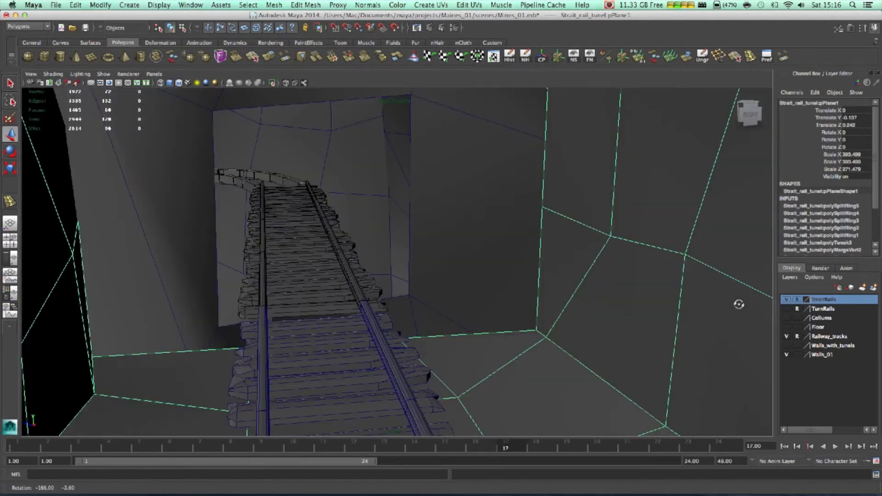
# Snap the tunnel mesh's lower corner vertex beside the rails to the matching lower corner of the cave wall opening
pyautogui.click(432, 294)
pyautogui.moveTo(440, 275); pyautogui.dragTo(473, 315, button='right')
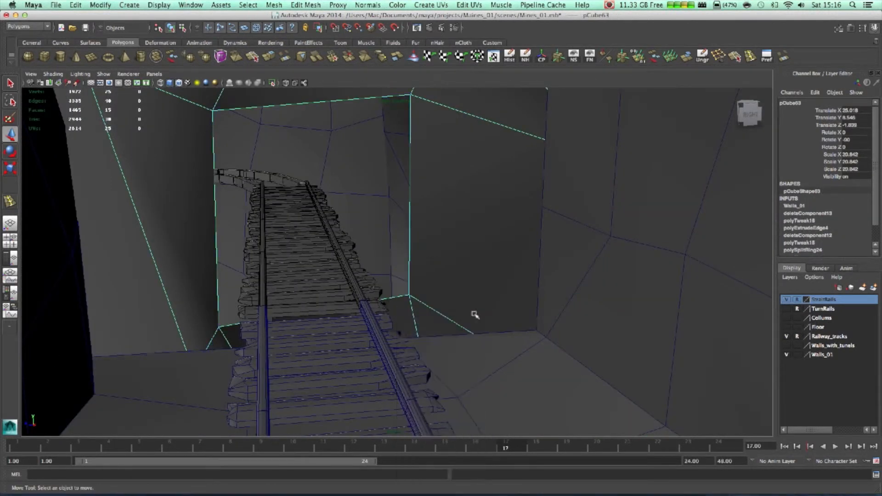
pyautogui.click(419, 302)
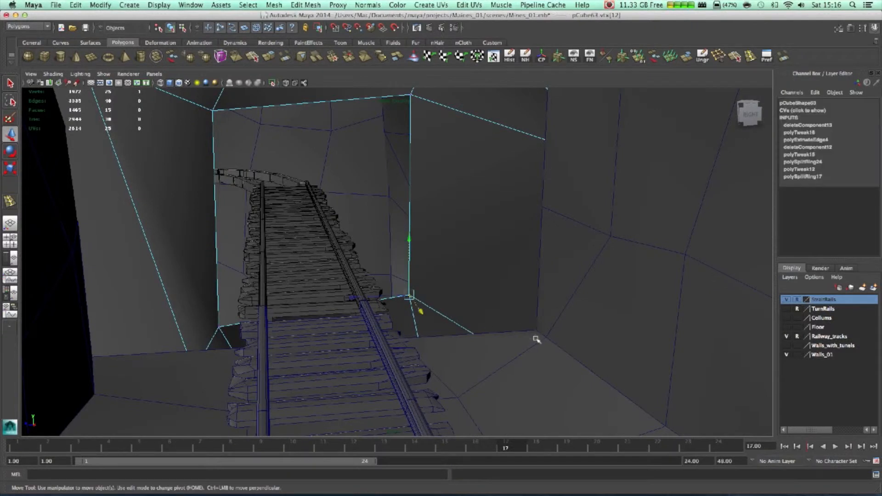
pyautogui.click(520, 342)
pyautogui.moveTo(528, 340); pyautogui.dragTo(501, 292, button='right')
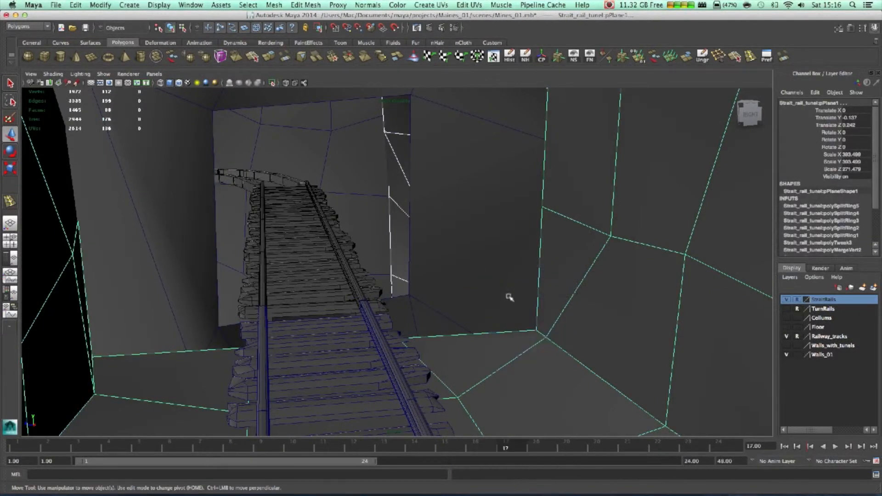
pyautogui.click(544, 337)
pyautogui.click(524, 322)
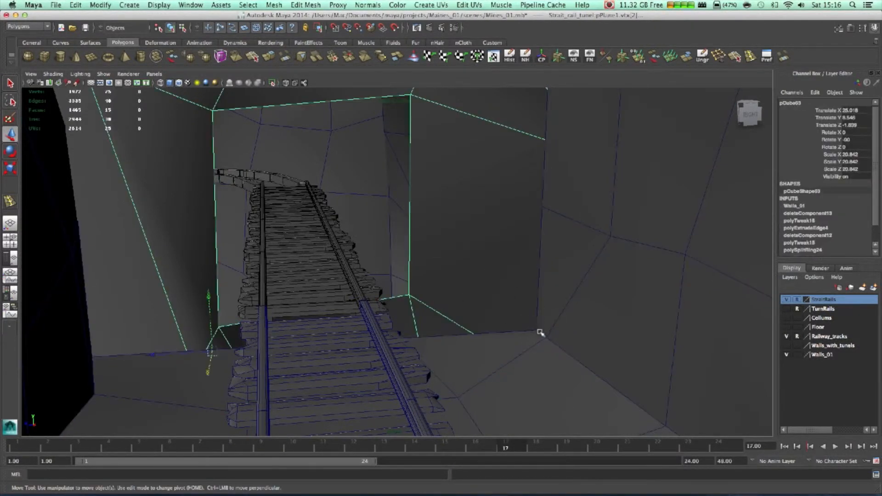
pyautogui.keyDown('shift'); pyautogui.click(537, 331); pyautogui.keyUp('shift')
pyautogui.moveTo(523, 340); pyautogui.dragTo(509, 299, button='right')
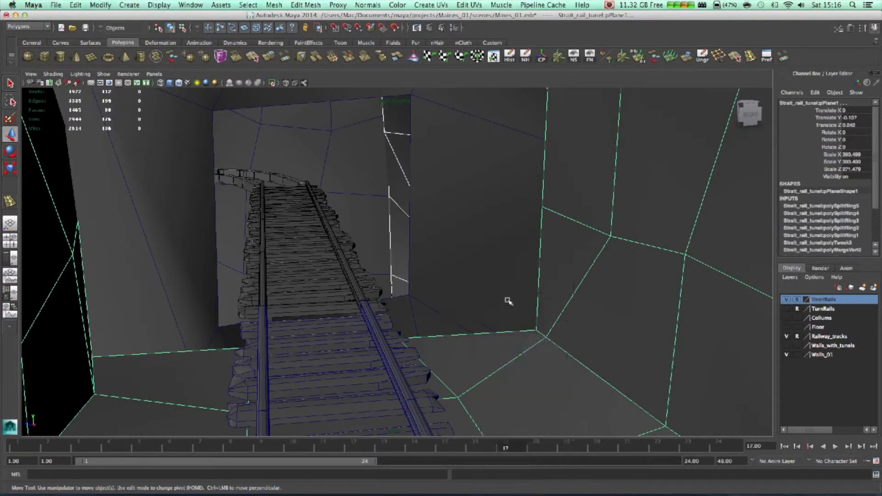
pyautogui.click(542, 334)
pyautogui.moveTo(541, 333); pyautogui.dragTo(413, 302)
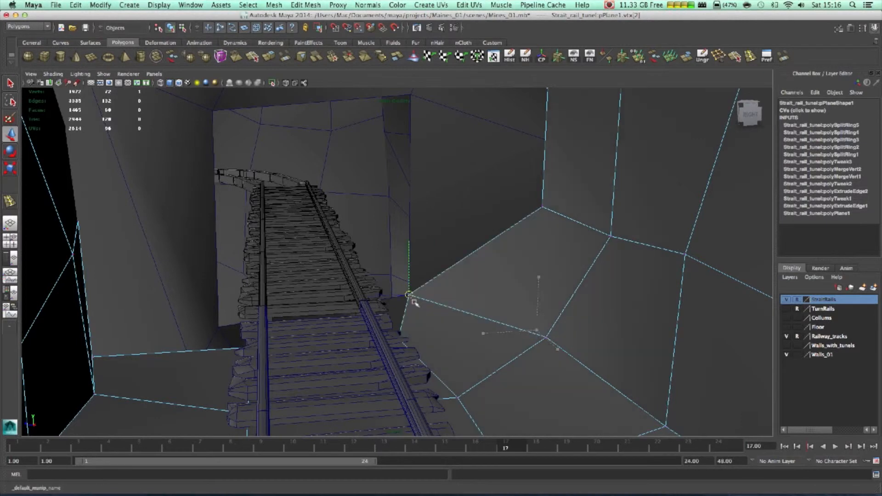
# Try to snap the tunnel's upper corner vertex on the same side to the cave opening, and undo the move
pyautogui.keyDown('alt'); pyautogui.moveTo(466, 230); pyautogui.dragTo(465, 312, button='middle'); pyautogui.keyUp('alt')
pyautogui.keyDown('alt'); pyautogui.moveTo(464, 311); pyautogui.dragTo(457, 288); pyautogui.keyUp('alt')
pyautogui.keyDown('alt'); pyautogui.moveTo(474, 258); pyautogui.dragTo(471, 355, button='middle'); pyautogui.keyUp('alt')
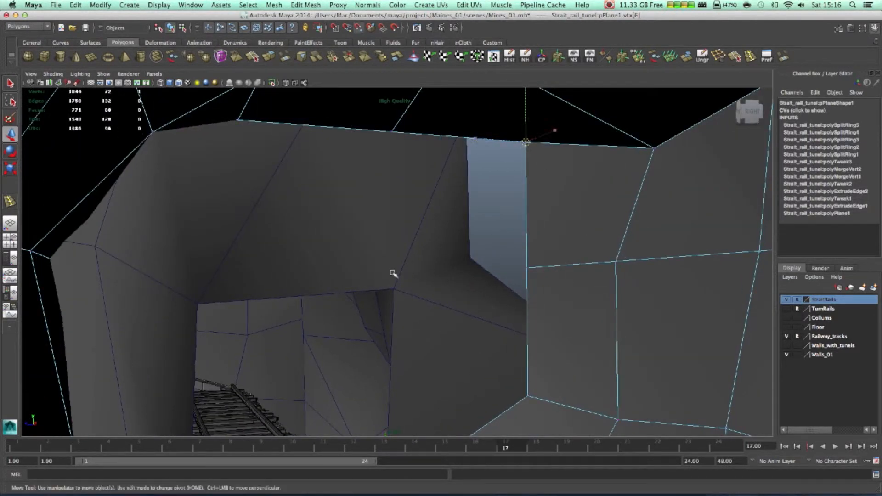
pyautogui.moveTo(393, 273); pyautogui.dragTo(402, 286, button='middle')
pyautogui.keyDown('alt'); pyautogui.moveTo(324, 284); pyautogui.dragTo(315, 285); pyautogui.keyUp('alt')
pyautogui.keyDown('alt'); pyautogui.moveTo(379, 299); pyautogui.dragTo(409, 297); pyautogui.keyUp('alt')
pyautogui.keyDown('alt'); pyautogui.moveTo(255, 313); pyautogui.dragTo(323, 308, button='middle'); pyautogui.keyUp('alt')
pyautogui.keyDown('alt'); pyautogui.moveTo(324, 309); pyautogui.dragTo(328, 268); pyautogui.keyUp('alt')
pyautogui.keyDown('alt'); pyautogui.moveTo(265, 205); pyautogui.dragTo(349, 242); pyautogui.keyUp('alt')
pyautogui.moveTo(260, 175); pyautogui.dragTo(331, 222)
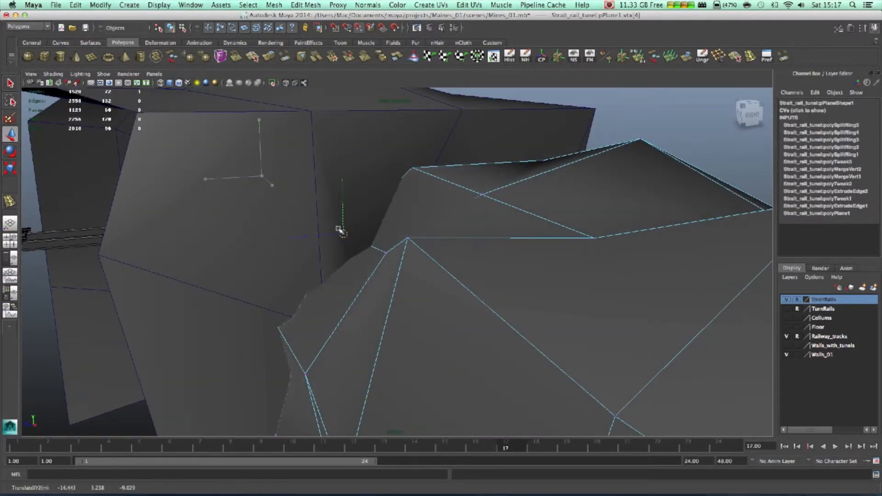
pyautogui.keyDown('alt'); pyautogui.moveTo(306, 266); pyautogui.dragTo(412, 260); pyautogui.keyUp('alt')
pyautogui.hotkey('ctrl', 'z')
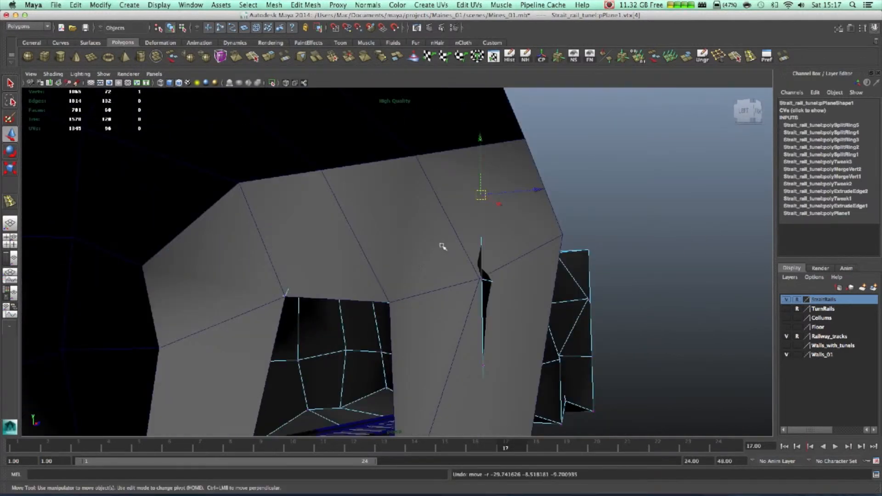
# Snap the tunnel's upper corner vertex to the matching upper corner of the cave wall opening
pyautogui.moveTo(477, 197); pyautogui.dragTo(413, 270)
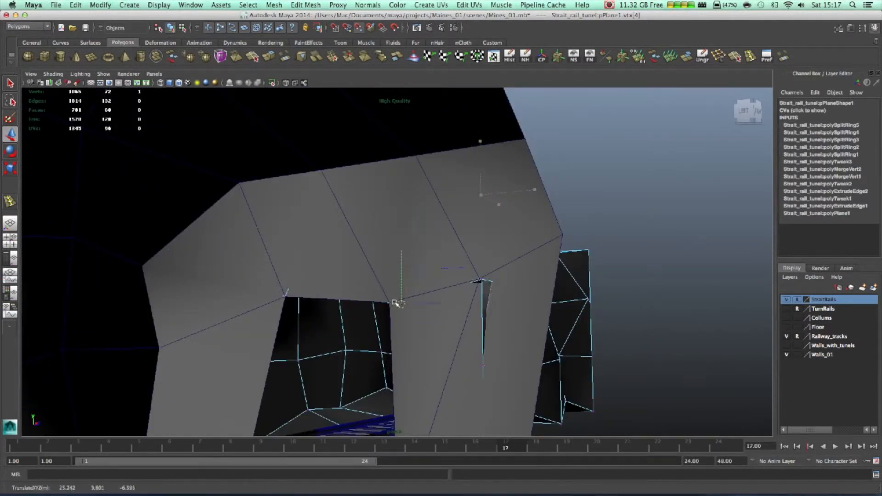
pyautogui.moveTo(395, 304); pyautogui.dragTo(390, 302)
pyautogui.keyDown('alt'); pyautogui.moveTo(392, 376); pyautogui.dragTo(453, 370); pyautogui.keyUp('alt')
pyautogui.keyDown('alt'); pyautogui.moveTo(374, 288); pyautogui.dragTo(344, 294, button='middle'); pyautogui.keyUp('alt')
pyautogui.keyDown('alt'); pyautogui.moveTo(344, 294); pyautogui.dragTo(335, 323); pyautogui.keyUp('alt')
pyautogui.keyDown('alt'); pyautogui.moveTo(336, 323); pyautogui.dragTo(365, 349, button='middle'); pyautogui.keyUp('alt')
# Snap the tunnel's lower corner vertex on the opposite side of the track to the opening's other lower corner
pyautogui.press('F8')
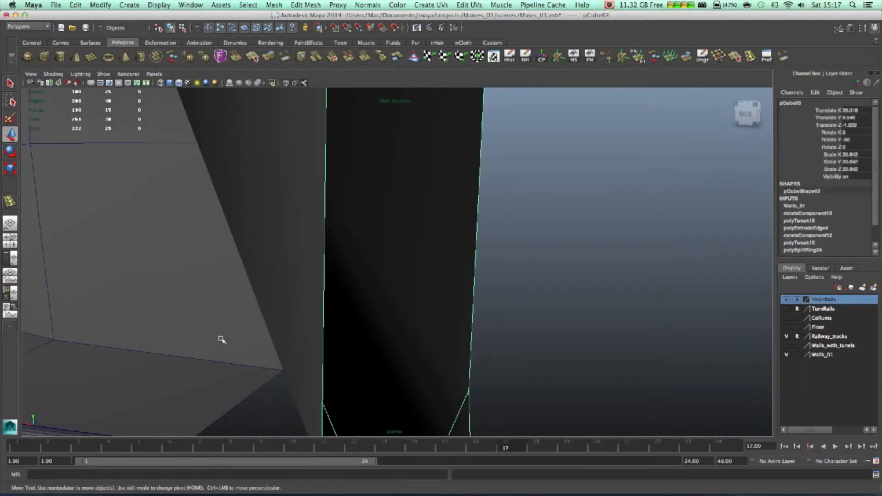
pyautogui.moveTo(243, 370); pyautogui.dragTo(195, 278, button='right')
pyautogui.moveTo(231, 339); pyautogui.dragTo(313, 359)
pyautogui.scroll(-3, 313, 384)
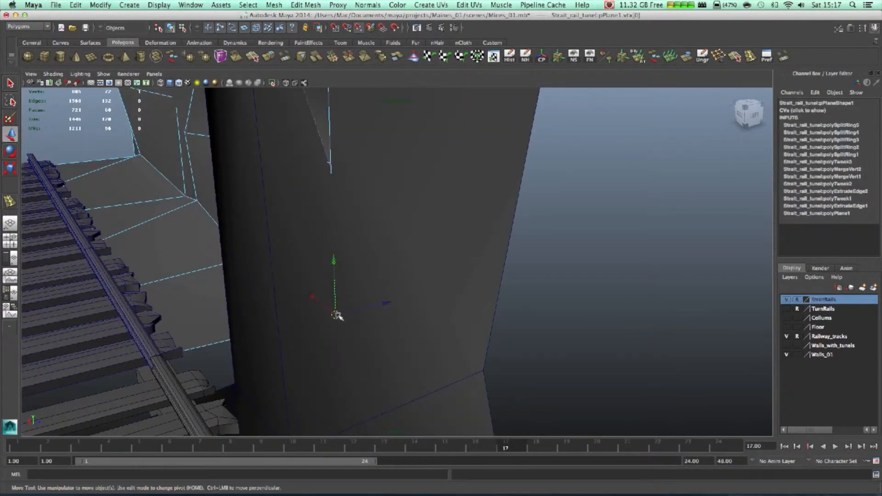
pyautogui.moveTo(336, 315); pyautogui.dragTo(270, 363)
pyautogui.keyDown('alt'); pyautogui.moveTo(231, 393); pyautogui.dragTo(453, 221); pyautogui.keyUp('alt')
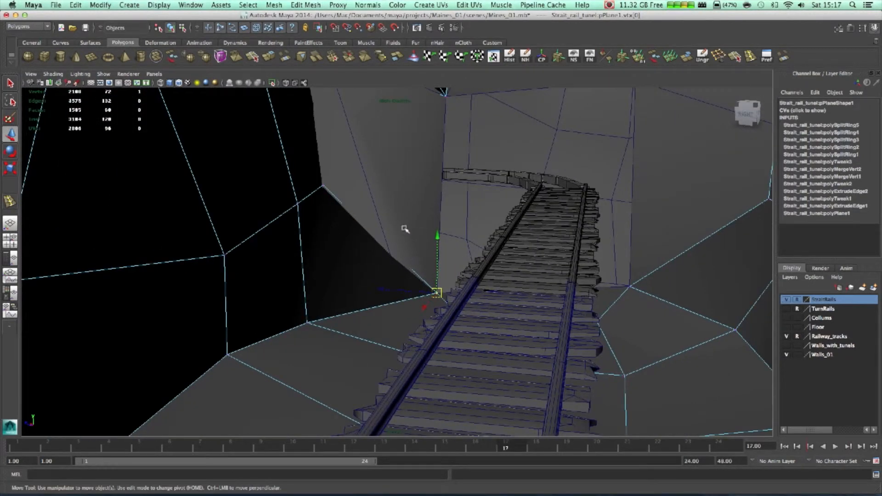
# Put the cave wall mesh and the tunnel mesh into vertex editing together
pyautogui.click(410, 277)
pyautogui.moveTo(402, 232); pyautogui.dragTo(386, 233, button='right')
pyautogui.moveTo(366, 283); pyautogui.dragTo(323, 269, button='right')
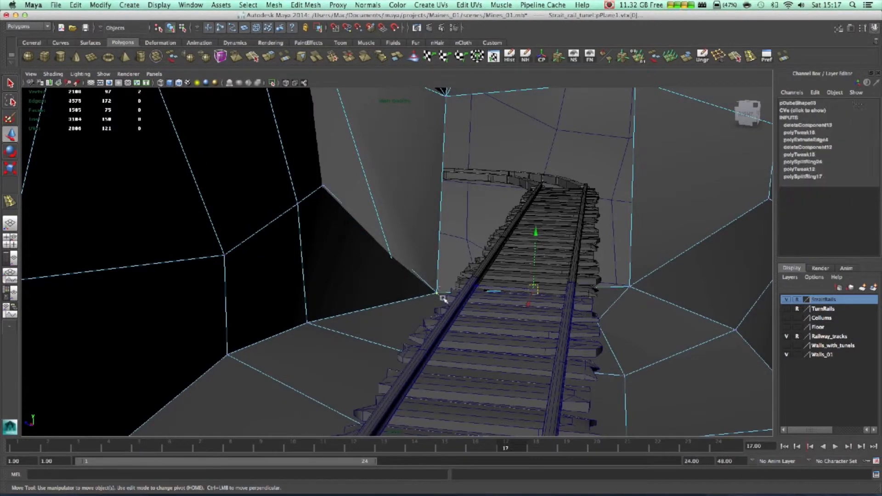
# Try to reposition the vertices at the opening's lower corner, and undo the changes
pyautogui.moveTo(436, 292); pyautogui.dragTo(395, 312)
pyautogui.keyDown('alt'); pyautogui.moveTo(395, 312); pyautogui.dragTo(412, 315, button='right'); pyautogui.keyUp('alt')
pyautogui.press('z')
pyautogui.moveTo(339, 303); pyautogui.dragTo(348, 297)
pyautogui.press('z')
# Move the two intermediate vertices of the tunnel's side edge inward, in line with the opening's vertical edge
pyautogui.keyDown('alt'); pyautogui.moveTo(388, 300); pyautogui.dragTo(463, 315, button='middle'); pyautogui.keyUp('alt')
pyautogui.scroll(-3, 469, 345)
pyautogui.keyDown('alt'); pyautogui.moveTo(468, 344); pyautogui.dragTo(423, 322); pyautogui.keyUp('alt')
pyautogui.keyDown('alt'); pyautogui.moveTo(437, 335); pyautogui.dragTo(475, 250); pyautogui.keyUp('alt')
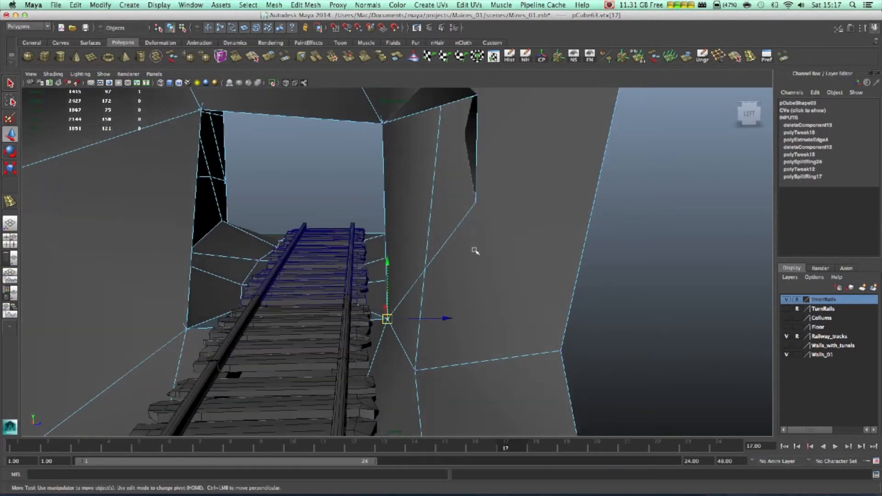
pyautogui.click(469, 200)
pyautogui.moveTo(475, 202); pyautogui.dragTo(390, 251)
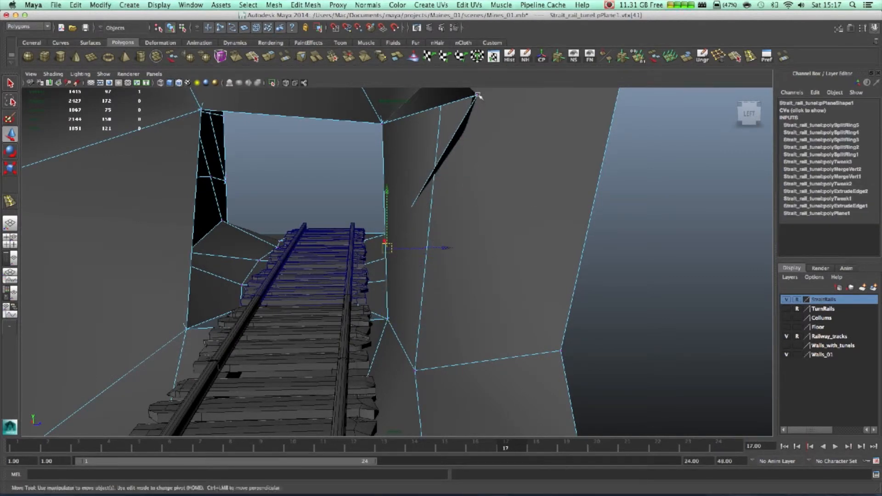
pyautogui.moveTo(479, 99); pyautogui.dragTo(445, 94)
pyautogui.click(383, 174)
pyautogui.keyDown('alt'); pyautogui.moveTo(386, 174); pyautogui.dragTo(292, 330); pyautogui.keyUp('alt')
pyautogui.keyDown('alt'); pyautogui.moveTo(305, 364); pyautogui.dragTo(200, 306); pyautogui.keyUp('alt')
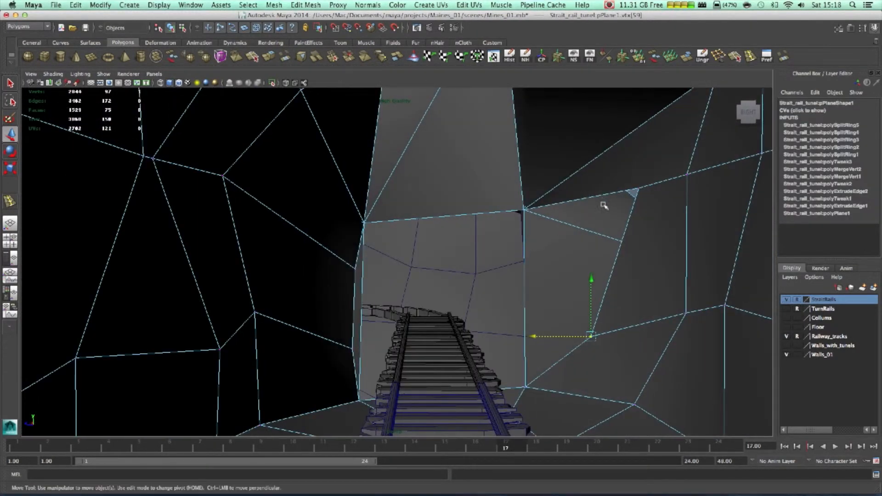
# Bring the intermediate vertices of the tunnel's opposite side edge inward toward the opening's other vertical edge
pyautogui.moveTo(639, 189); pyautogui.dragTo(525, 254)
pyautogui.moveTo(609, 340)
pyautogui.keyDown('alt'); pyautogui.mouseDown()
pyautogui.moveTo(581, 346)
pyautogui.moveTo(603, 346)
pyautogui.mouseUp(); pyautogui.keyUp('alt')
pyautogui.moveTo(554, 334); pyautogui.dragTo(536, 330, button='middle')
pyautogui.keyDown('alt'); pyautogui.moveTo(583, 325); pyautogui.dragTo(337, 298); pyautogui.keyUp('alt')
pyautogui.keyDown('alt'); pyautogui.moveTo(381, 236); pyautogui.dragTo(562, 274); pyautogui.keyUp('alt')
pyautogui.keyDown('alt'); pyautogui.moveTo(500, 265); pyautogui.dragTo(557, 232); pyautogui.keyUp('alt')
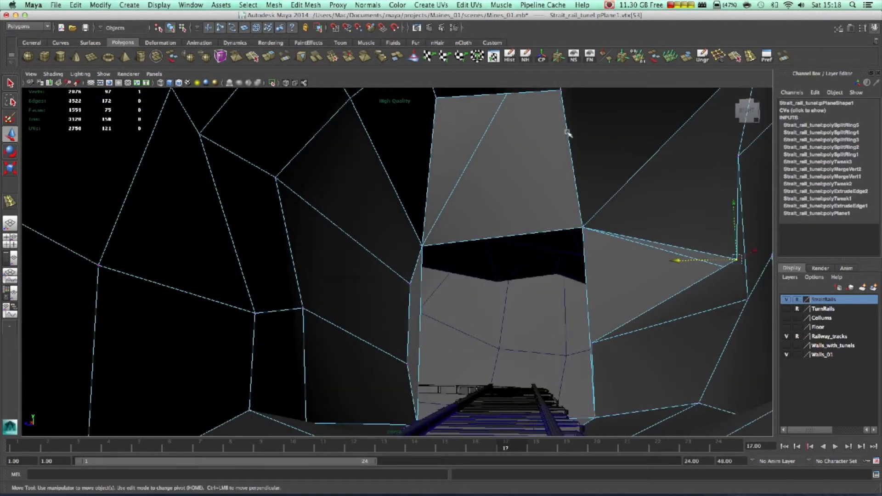
# Lower the tunnel's two intermediate top edge vertices to the height of the cave opening's top edge
pyautogui.click(566, 95)
pyautogui.click(562, 91)
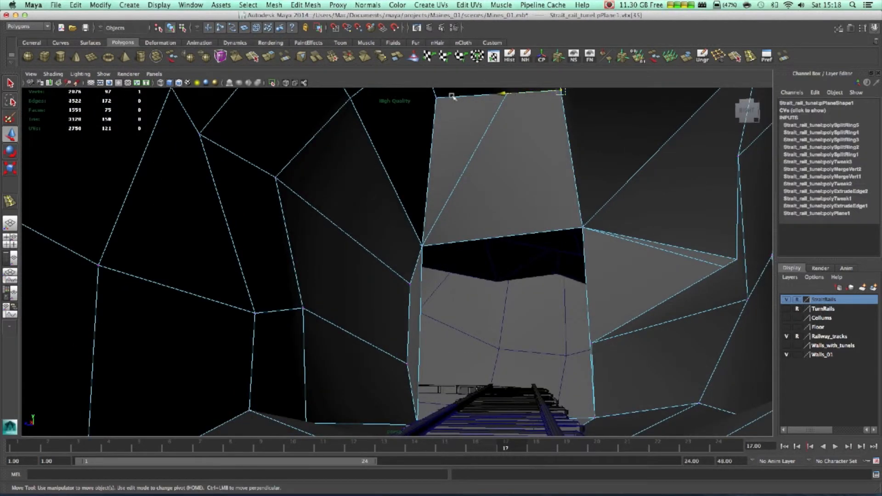
pyautogui.keyDown('alt'); pyautogui.moveTo(515, 143); pyautogui.dragTo(508, 202, button='middle'); pyautogui.keyUp('alt')
pyautogui.keyDown('alt'); pyautogui.moveTo(487, 181); pyautogui.dragTo(489, 237); pyautogui.keyUp('alt')
pyautogui.keyDown('alt'); pyautogui.moveTo(444, 307); pyautogui.dragTo(441, 306); pyautogui.keyUp('alt')
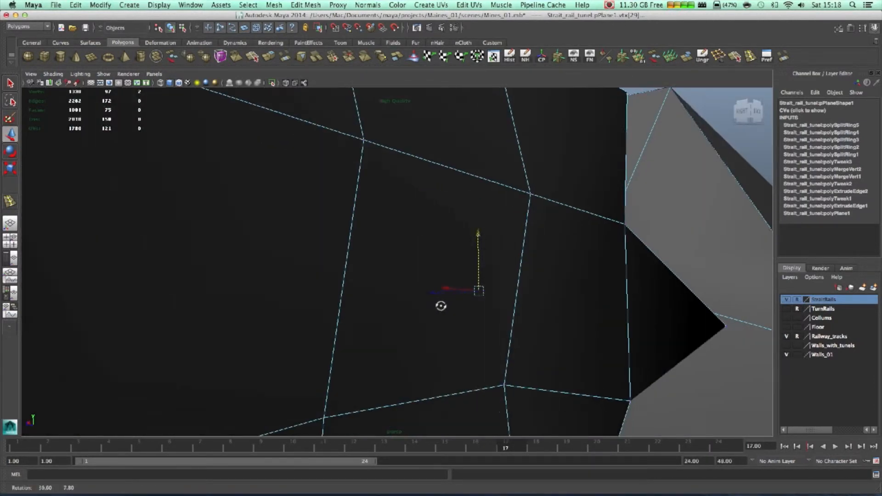
pyautogui.keyDown('alt'); pyautogui.moveTo(441, 305); pyautogui.dragTo(473, 354, button='right'); pyautogui.keyUp('alt')
pyautogui.keyDown('alt'); pyautogui.moveTo(473, 354); pyautogui.dragTo(511, 235); pyautogui.keyUp('alt')
pyautogui.keyDown('alt'); pyautogui.moveTo(512, 234); pyautogui.dragTo(496, 280, button='right'); pyautogui.keyUp('alt')
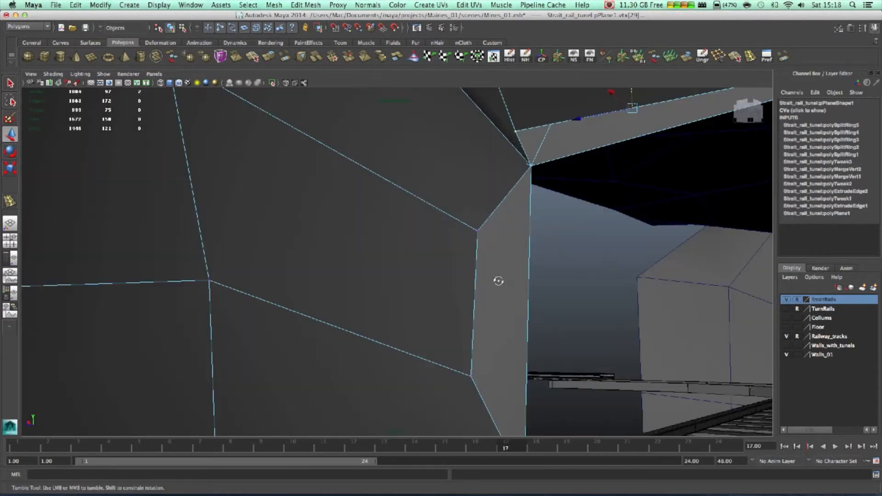
# Move the upper and lower side vertices of the tunnel lengthwise onto the opening's vertical edge to close the gap
pyautogui.keyDown('alt'); pyautogui.moveTo(496, 280); pyautogui.dragTo(473, 233); pyautogui.keyUp('alt')
pyautogui.click(478, 232)
pyautogui.keyDown('alt'); pyautogui.moveTo(487, 263); pyautogui.dragTo(452, 287); pyautogui.keyUp('alt')
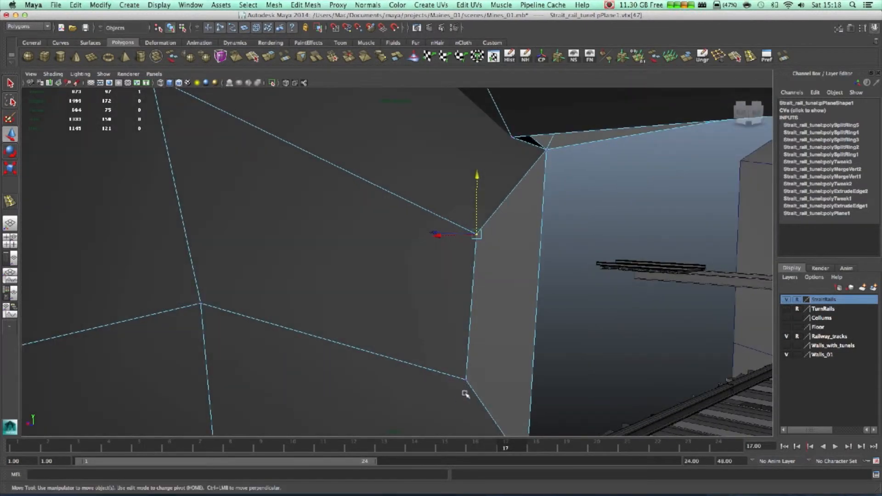
pyautogui.keyDown('alt'); pyautogui.moveTo(452, 265); pyautogui.dragTo(482, 224); pyautogui.keyUp('alt')
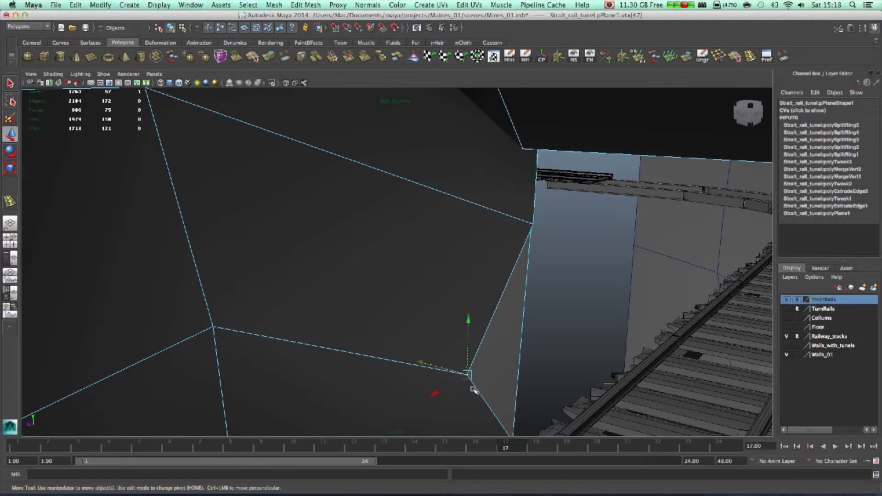
pyautogui.moveTo(437, 394); pyautogui.dragTo(494, 371)
pyautogui.moveTo(472, 338); pyautogui.dragTo(472, 340)
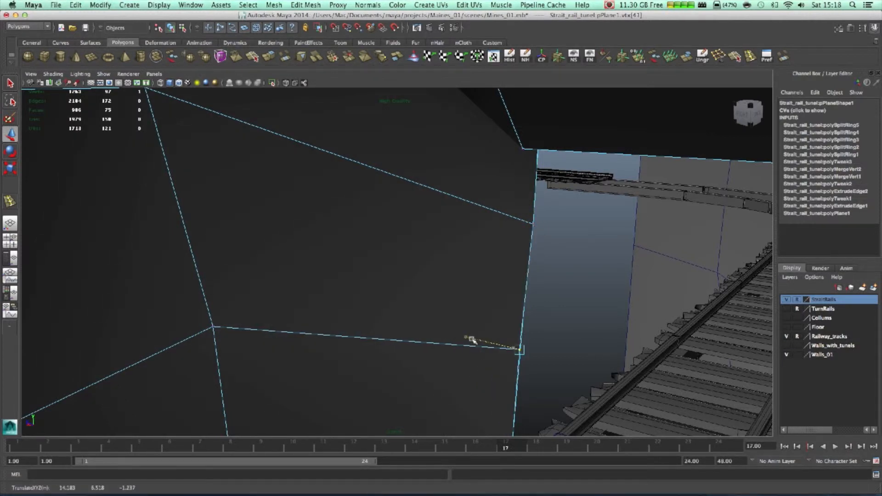
# Fit the tunnel's top vertex nearest the upper corner to the top edge of the cave opening
pyautogui.keyDown('alt'); pyautogui.moveTo(538, 286); pyautogui.dragTo(487, 276); pyautogui.keyUp('alt')
pyautogui.keyDown('alt'); pyautogui.moveTo(514, 264); pyautogui.dragTo(565, 263, button='right'); pyautogui.keyUp('alt')
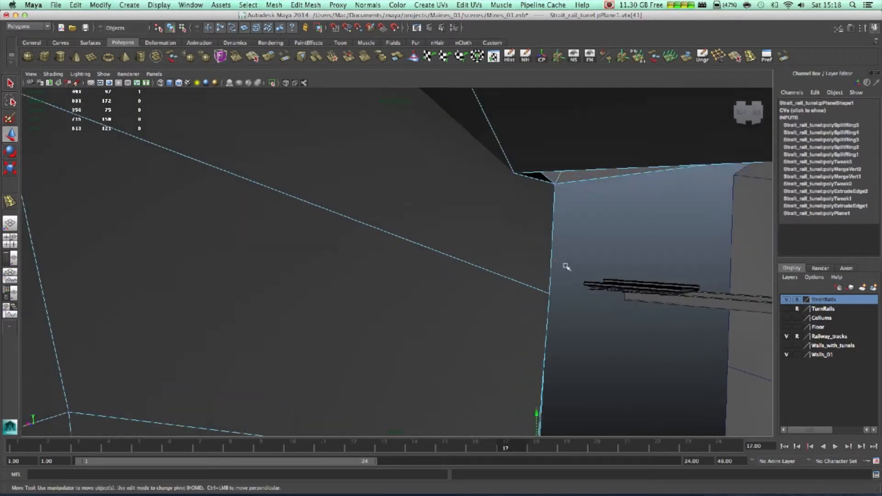
pyautogui.keyDown('alt'); pyautogui.moveTo(565, 264); pyautogui.dragTo(487, 277, button='middle'); pyautogui.keyUp('alt')
pyautogui.keyDown('alt'); pyautogui.moveTo(430, 225); pyautogui.dragTo(370, 188); pyautogui.keyUp('alt')
pyautogui.keyDown('alt'); pyautogui.moveTo(451, 242); pyautogui.dragTo(334, 202); pyautogui.keyUp('alt')
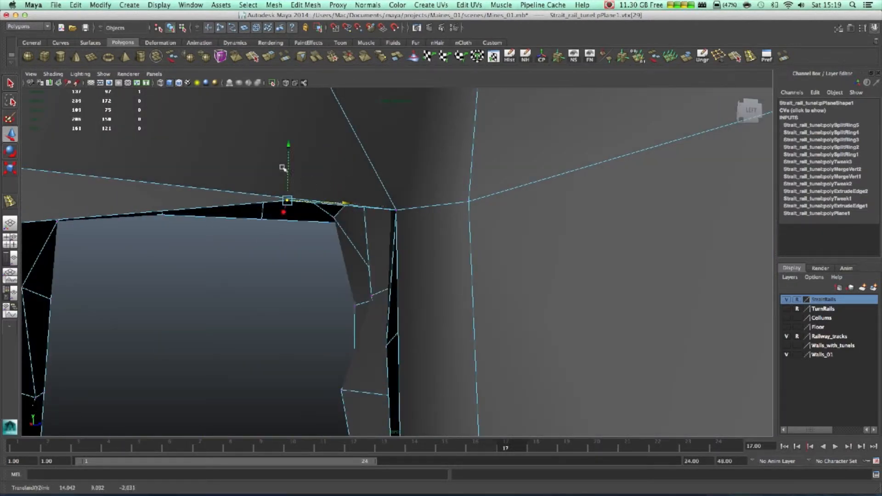
pyautogui.moveTo(288, 148); pyautogui.dragTo(288, 147)
pyautogui.keyDown('alt'); pyautogui.moveTo(308, 279); pyautogui.dragTo(215, 292); pyautogui.keyUp('alt')
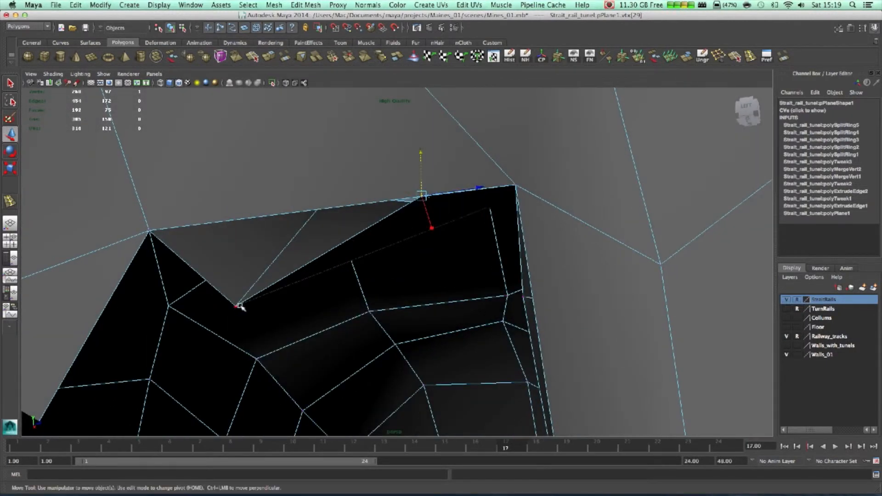
# Pull the tunnel's other hanging top vertex forward and raise it to the opening's top edge
pyautogui.keyDown('alt'); pyautogui.moveTo(253, 264); pyautogui.dragTo(475, 361); pyautogui.keyUp('alt')
pyautogui.moveTo(534, 392); pyautogui.dragTo(472, 380)
pyautogui.moveTo(422, 310); pyautogui.dragTo(421, 271)
pyautogui.keyDown('alt'); pyautogui.moveTo(340, 223); pyautogui.dragTo(363, 265); pyautogui.keyUp('alt')
pyautogui.moveTo(427, 230); pyautogui.dragTo(319, 238)
# Align the upper and lower vertices of the tunnel's opposite side with the opening's other vertical edge
pyautogui.moveTo(192, 210); pyautogui.dragTo(267, 251)
pyautogui.moveTo(453, 233); pyautogui.dragTo(333, 248)
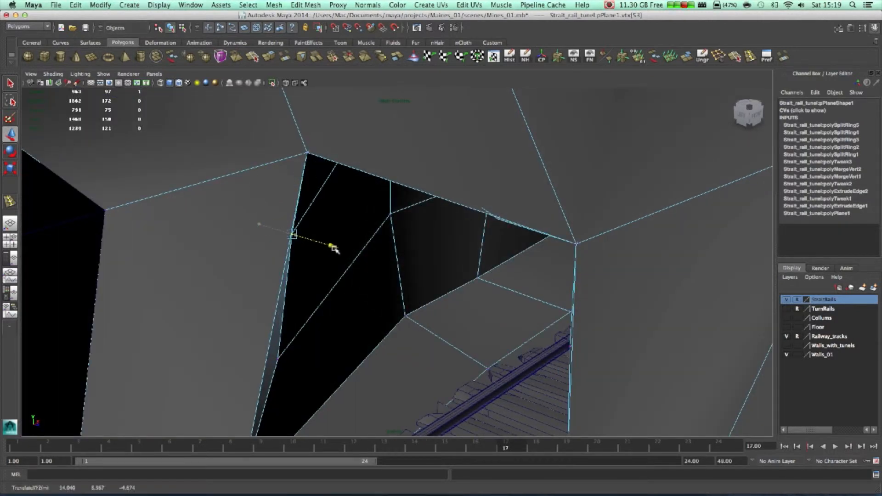
pyautogui.moveTo(326, 224); pyautogui.dragTo(330, 225)
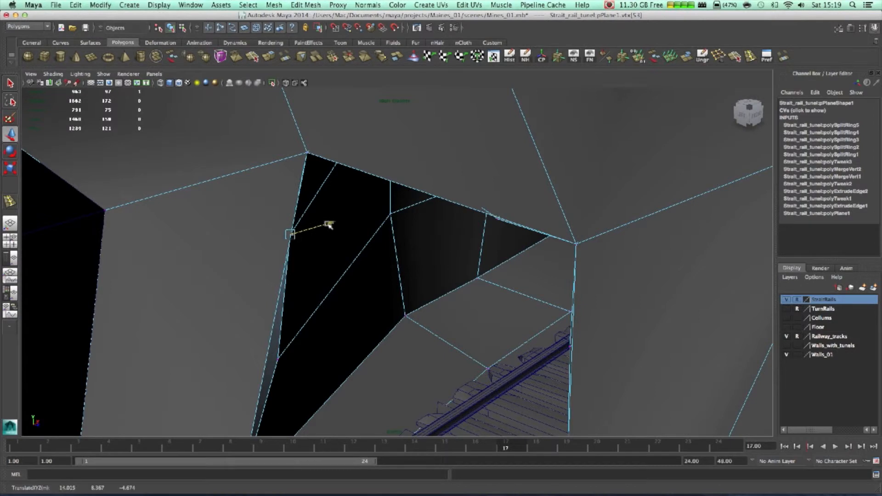
pyautogui.moveTo(266, 338); pyautogui.dragTo(290, 374)
pyautogui.keyDown('alt'); pyautogui.moveTo(340, 315); pyautogui.dragTo(391, 193, button='middle'); pyautogui.keyUp('alt')
pyautogui.moveTo(348, 274); pyautogui.dragTo(398, 311)
pyautogui.keyDown('alt'); pyautogui.moveTo(384, 254); pyautogui.dragTo(384, 156, button='middle'); pyautogui.keyUp('alt')
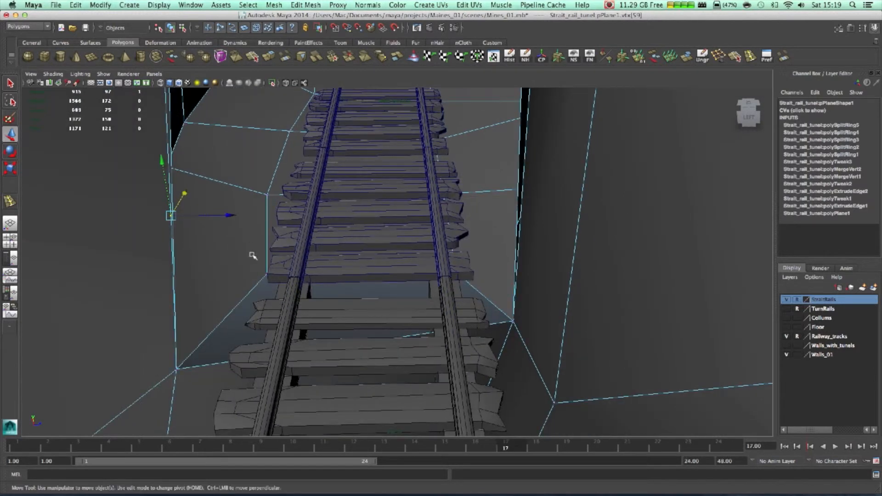
# Move the tunnel's two intermediate floor vertices beneath the rails onto the opening's bottom edge
pyautogui.moveTo(276, 250); pyautogui.dragTo(272, 327)
pyautogui.keyDown('alt'); pyautogui.moveTo(221, 357); pyautogui.dragTo(299, 301); pyautogui.keyUp('alt')
pyautogui.keyDown('alt'); pyautogui.moveTo(299, 301); pyautogui.dragTo(354, 78, button='middle'); pyautogui.keyUp('alt')
pyautogui.keyDown('alt'); pyautogui.moveTo(246, 253); pyautogui.dragTo(382, 264); pyautogui.keyUp('alt')
pyautogui.moveTo(485, 347); pyautogui.dragTo(510, 321)
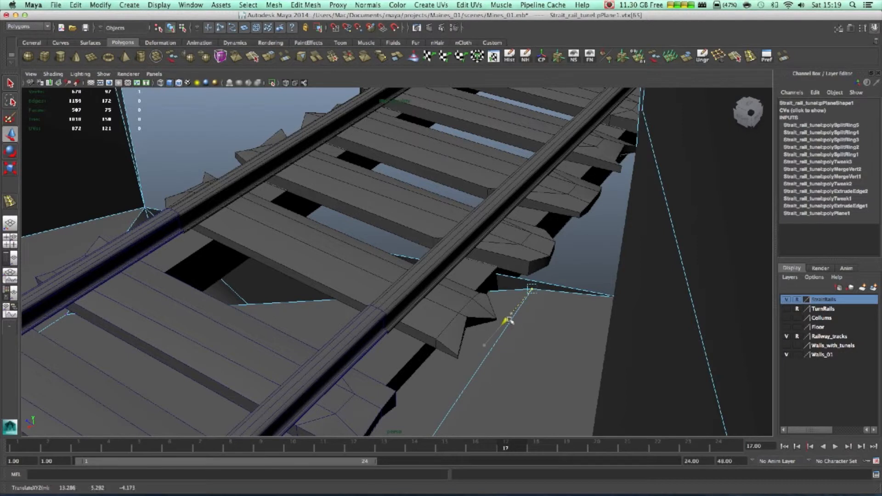
pyautogui.moveTo(537, 250); pyautogui.dragTo(542, 242)
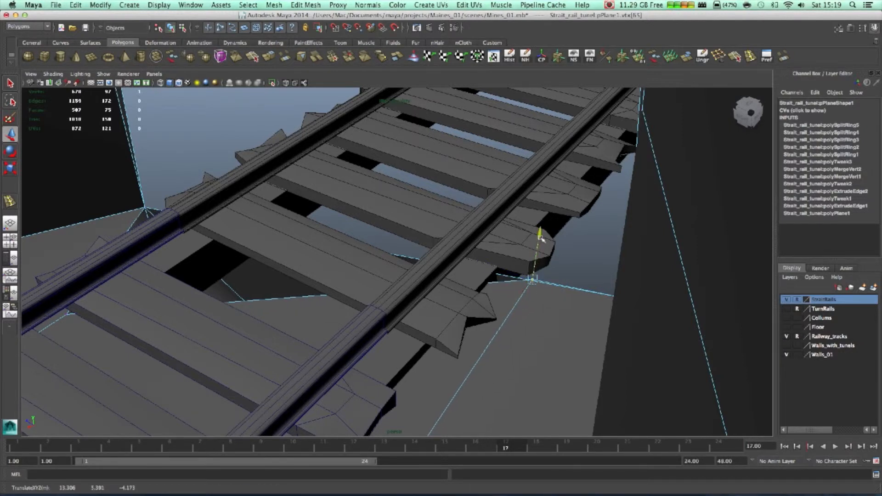
pyautogui.moveTo(37, 336); pyautogui.dragTo(360, 256)
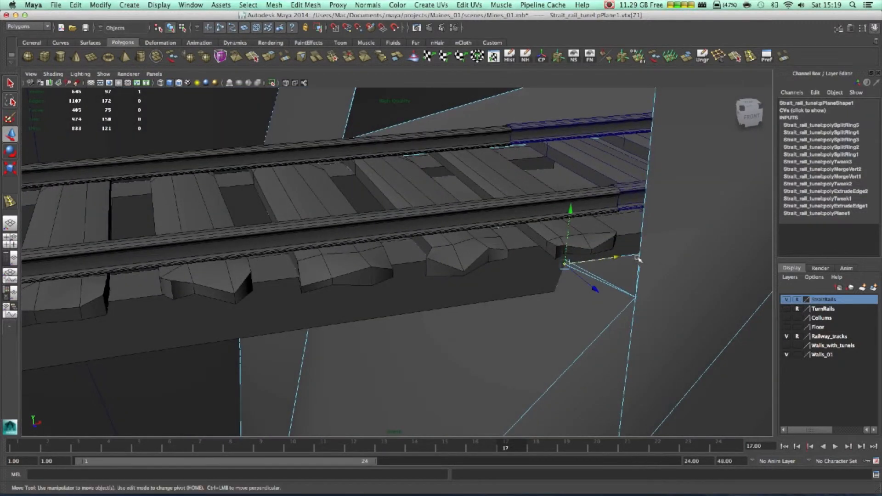
pyautogui.moveTo(615, 257); pyautogui.dragTo(619, 258, button='middle')
# Shift the middle and lower vertices of the tunnel's side rim onto the vertical edge of the cave opening
pyautogui.keyDown('alt'); pyautogui.moveTo(551, 312); pyautogui.dragTo(482, 304); pyautogui.keyUp('alt')
pyautogui.keyDown('alt'); pyautogui.moveTo(482, 304); pyautogui.dragTo(442, 299, button='right'); pyautogui.keyUp('alt')
pyautogui.keyDown('alt'); pyautogui.moveTo(442, 300); pyautogui.dragTo(469, 262); pyautogui.keyUp('alt')
pyautogui.keyDown('alt'); pyautogui.moveTo(469, 262); pyautogui.dragTo(450, 303, button='middle'); pyautogui.keyUp('alt')
pyautogui.keyDown('alt'); pyautogui.moveTo(450, 303); pyautogui.dragTo(491, 293, button='right'); pyautogui.keyUp('alt')
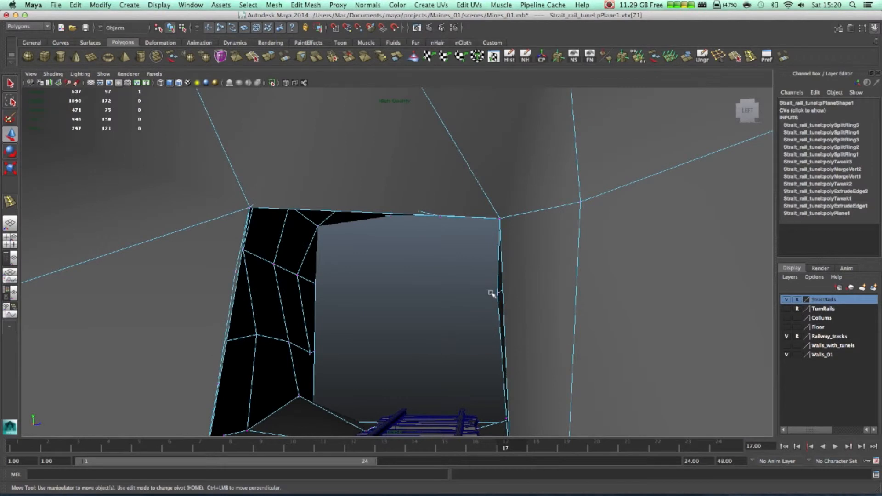
pyautogui.keyDown('alt'); pyautogui.moveTo(495, 307); pyautogui.dragTo(518, 292); pyautogui.keyUp('alt')
pyautogui.keyDown('alt'); pyautogui.moveTo(512, 289); pyautogui.dragTo(486, 270, button='right'); pyautogui.keyUp('alt')
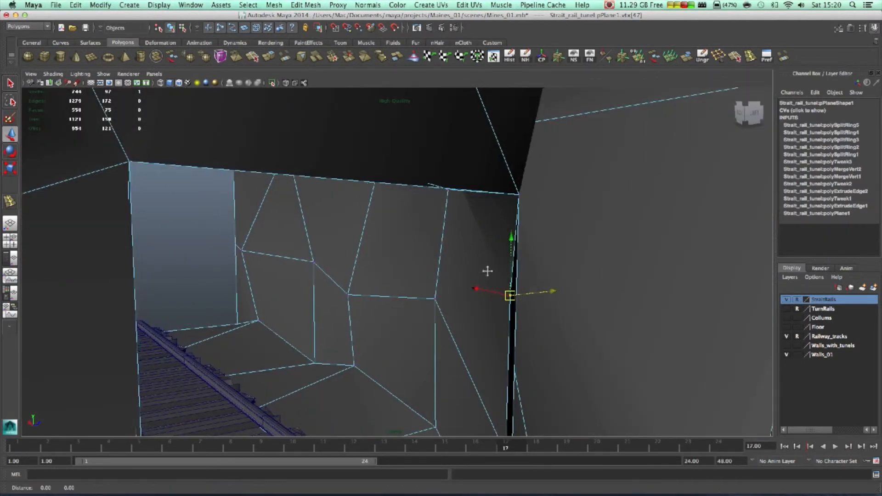
pyautogui.keyDown('alt'); pyautogui.moveTo(486, 270); pyautogui.dragTo(458, 238, button='middle'); pyautogui.keyUp('alt')
pyautogui.moveTo(462, 233); pyautogui.dragTo(466, 231)
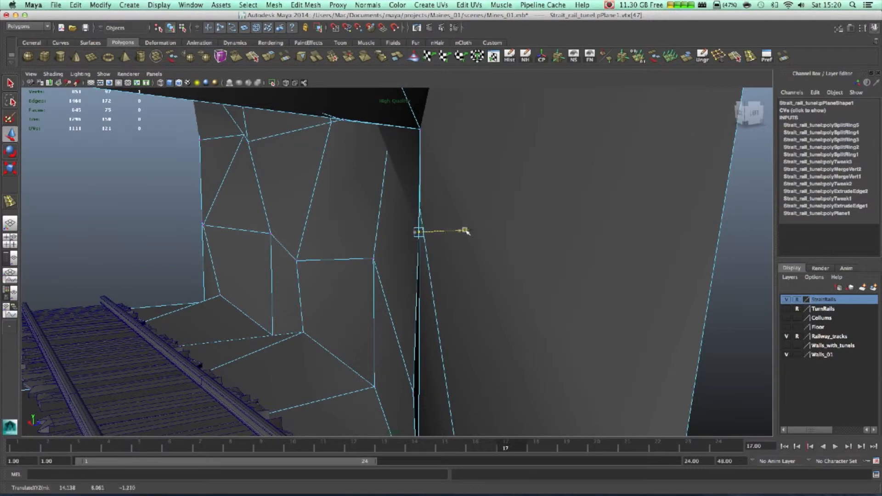
pyautogui.moveTo(461, 383); pyautogui.dragTo(464, 384)
# Align the tunnel's ceiling vertex beside the upper corner with the top edge of the cave opening
pyautogui.keyDown('alt'); pyautogui.moveTo(442, 348); pyautogui.dragTo(515, 271); pyautogui.keyUp('alt')
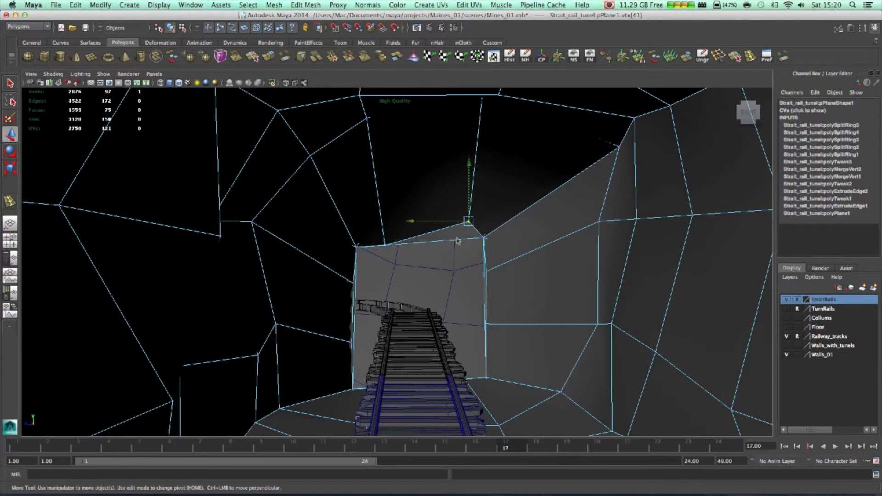
pyautogui.scroll(3, 455, 240)
pyautogui.click(555, 220)
pyautogui.keyDown('alt'); pyautogui.moveTo(555, 221); pyautogui.dragTo(532, 153); pyautogui.keyUp('alt')
pyautogui.keyDown('alt'); pyautogui.moveTo(560, 230); pyautogui.dragTo(561, 235); pyautogui.keyUp('alt')
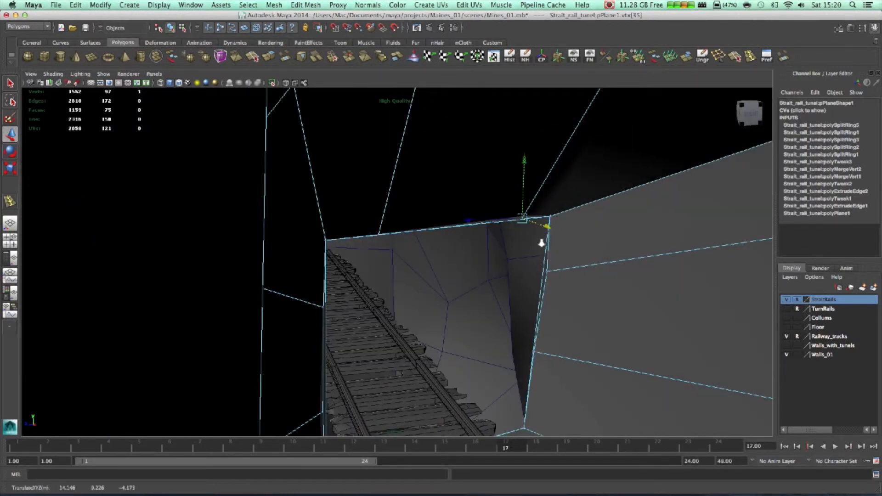
# Adjust the ceiling vertices farther inside the tunnel, behind the fitted opening
pyautogui.keyDown('alt'); pyautogui.moveTo(541, 243); pyautogui.dragTo(470, 127); pyautogui.keyUp('alt')
pyautogui.click(452, 128)
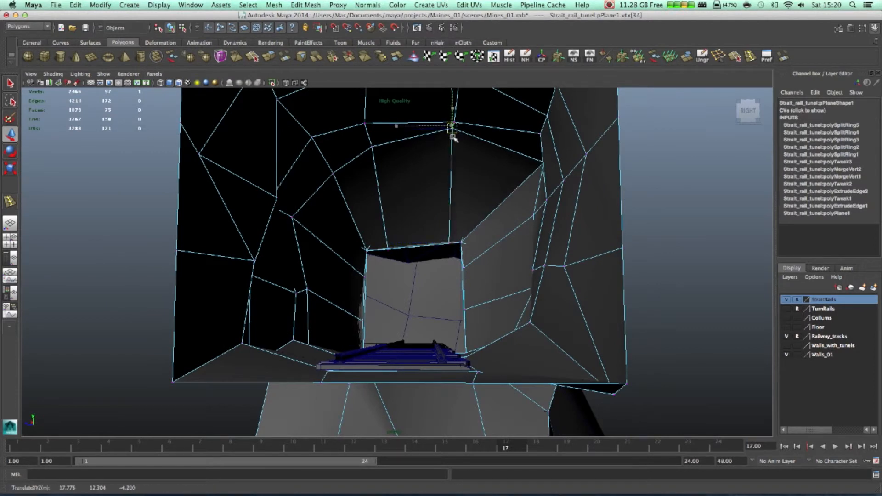
pyautogui.keyDown('alt'); pyautogui.moveTo(453, 163); pyautogui.dragTo(574, 172); pyautogui.keyUp('alt')
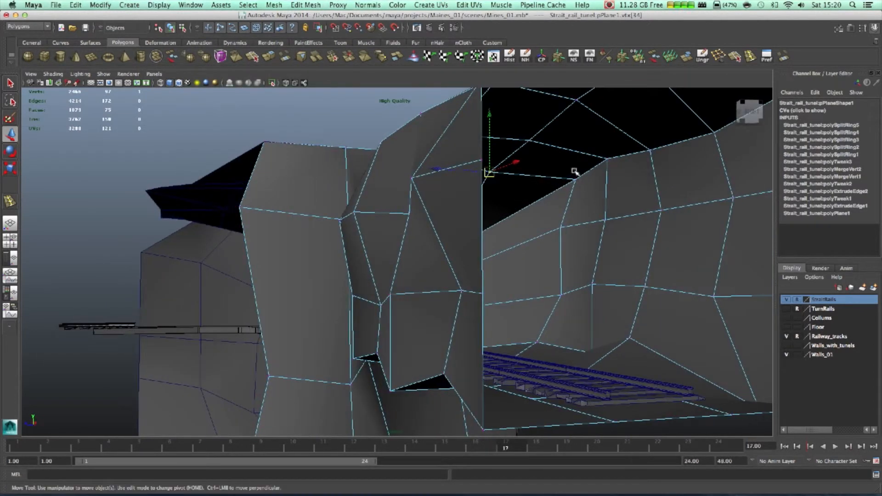
pyautogui.click(571, 187)
pyautogui.click(568, 179)
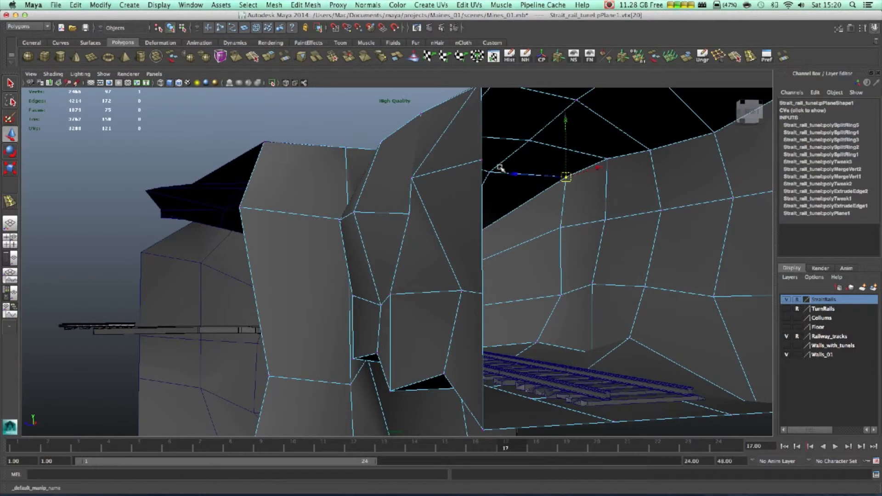
pyautogui.keyDown('alt'); pyautogui.moveTo(496, 163); pyautogui.dragTo(542, 225); pyautogui.keyUp('alt')
pyautogui.scroll(-5, 537, 229)
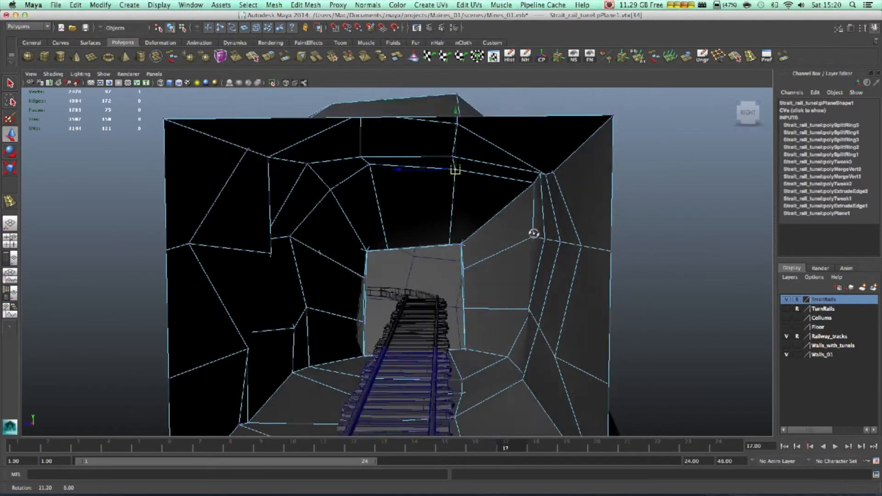
# Examine the fitted tunnel opening and the rails from inside and outside the cave
pyautogui.scroll(3, 458, 273)
pyautogui.scroll(-6, 461, 285)
pyautogui.keyDown('alt'); pyautogui.moveTo(445, 299); pyautogui.dragTo(427, 296); pyautogui.keyUp('alt')
pyautogui.moveTo(344, 305)
pyautogui.keyDown('alt'); pyautogui.mouseDown()
pyautogui.moveTo(404, 299)
pyautogui.moveTo(350, 306)
pyautogui.mouseUp(); pyautogui.keyUp('alt')
pyautogui.keyDown('alt'); pyautogui.moveTo(571, 290); pyautogui.dragTo(439, 272); pyautogui.keyUp('alt')
pyautogui.scroll(3, 381, 305)
pyautogui.keyDown('alt'); pyautogui.moveTo(301, 331); pyautogui.dragTo(420, 274, button='middle'); pyautogui.keyUp('alt')
pyautogui.click(435, 316)
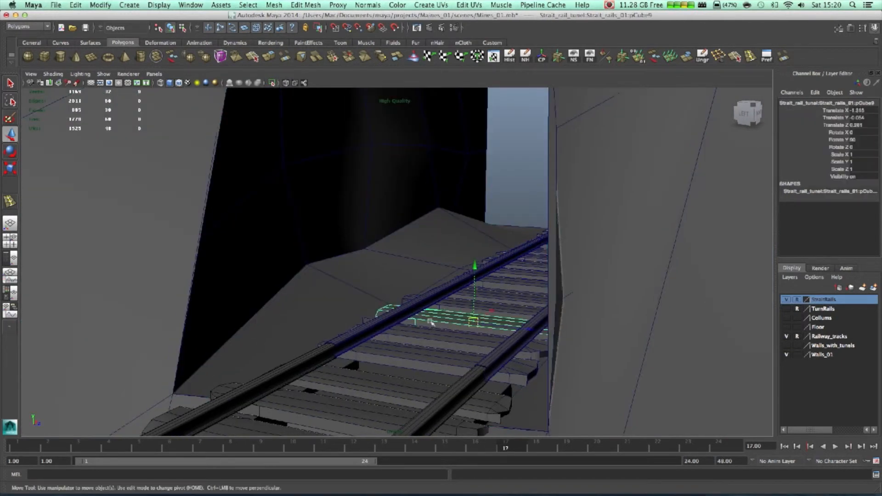
pyautogui.scroll(-5, 503, 341)
pyautogui.keyDown('alt'); pyautogui.moveTo(534, 331); pyautogui.dragTo(420, 317); pyautogui.keyUp('alt')
# Add a polygon cube and move it up to the tunnel mouth, at about X 12.9 and Y 8.8
pyautogui.click(311, 358)
pyautogui.keyDown('alt'); pyautogui.moveTo(311, 358); pyautogui.dragTo(423, 353); pyautogui.keyUp('alt')
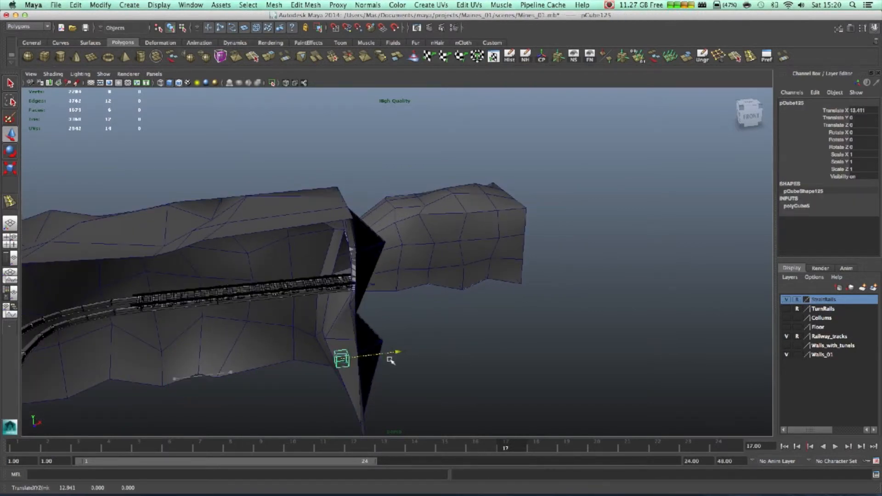
pyautogui.moveTo(339, 227); pyautogui.dragTo(344, 201, button='middle')
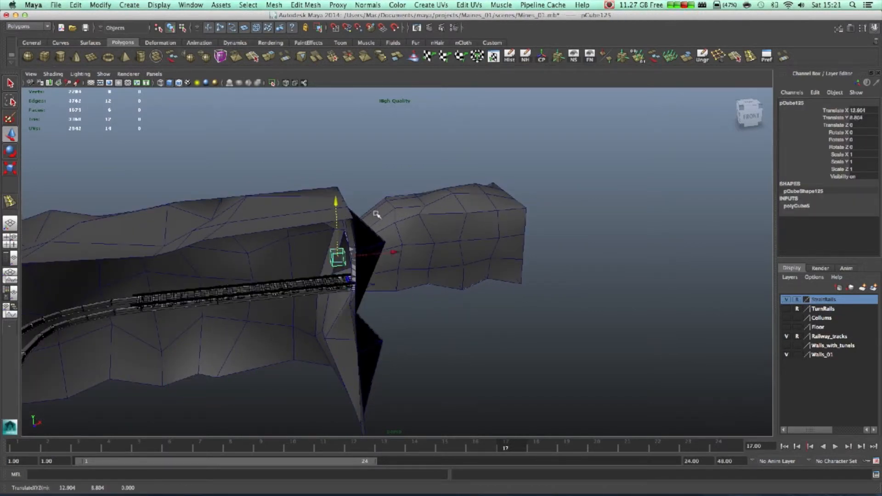
# Assign the Strait_tunel group to a new display layer named Strait_tunel_layer
pyautogui.click(440, 237)
pyautogui.click(10, 257)
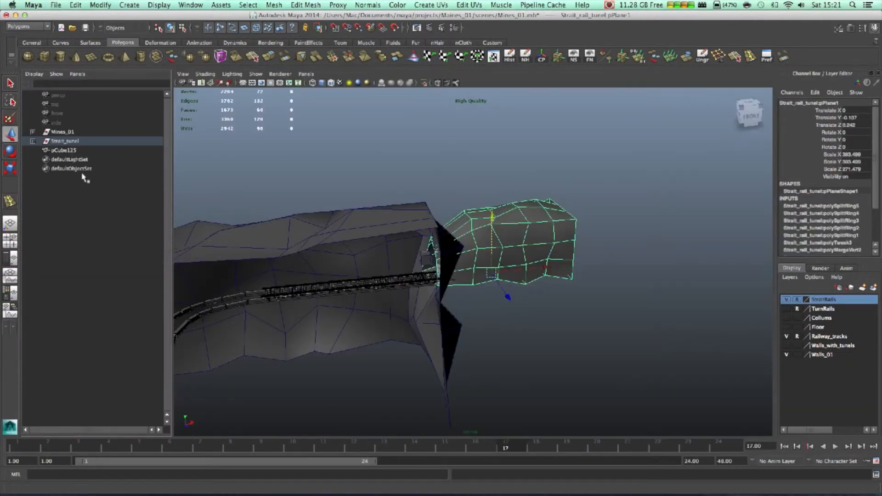
pyautogui.click(68, 144)
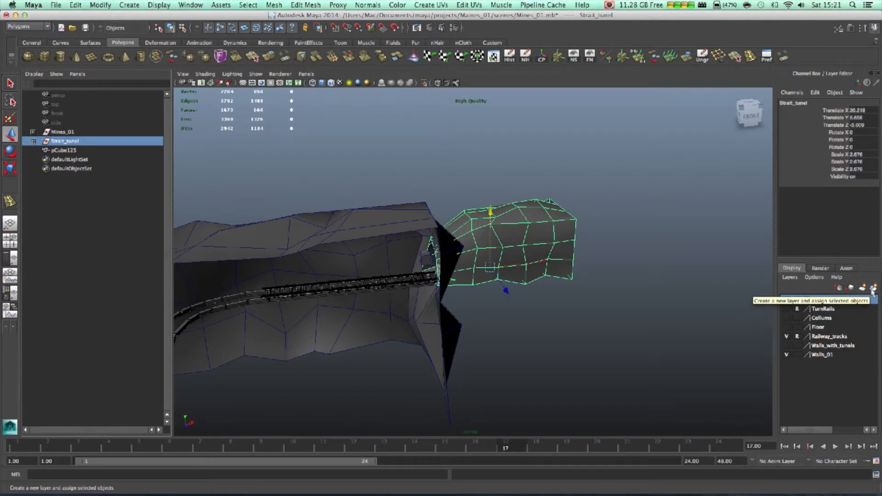
pyautogui.click(873, 289)
pyautogui.doubleClick(833, 300)
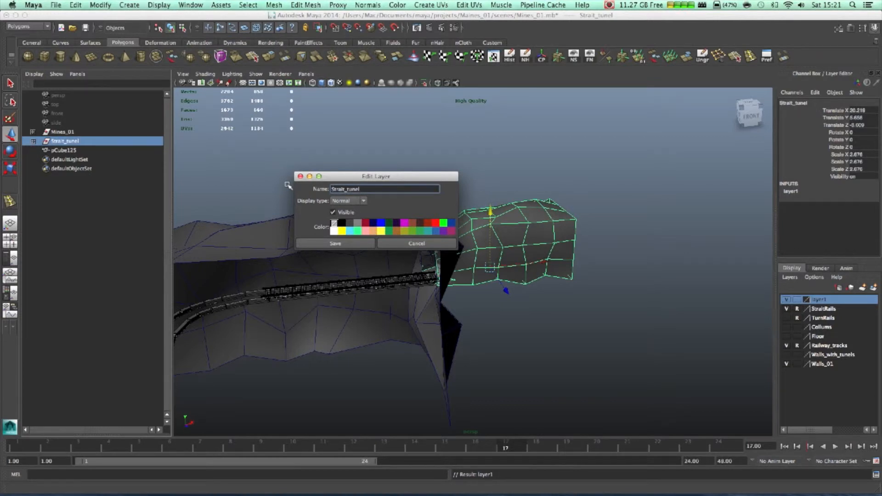
pyautogui.click(332, 244)
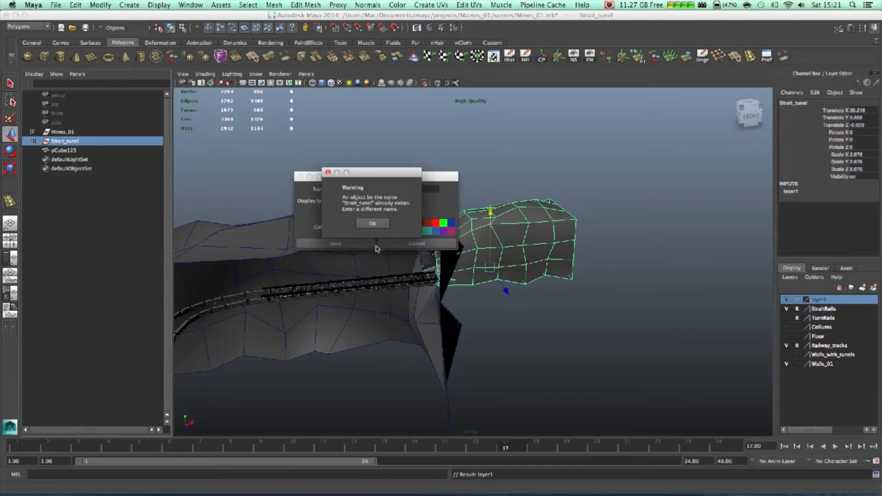
pyautogui.click(374, 224)
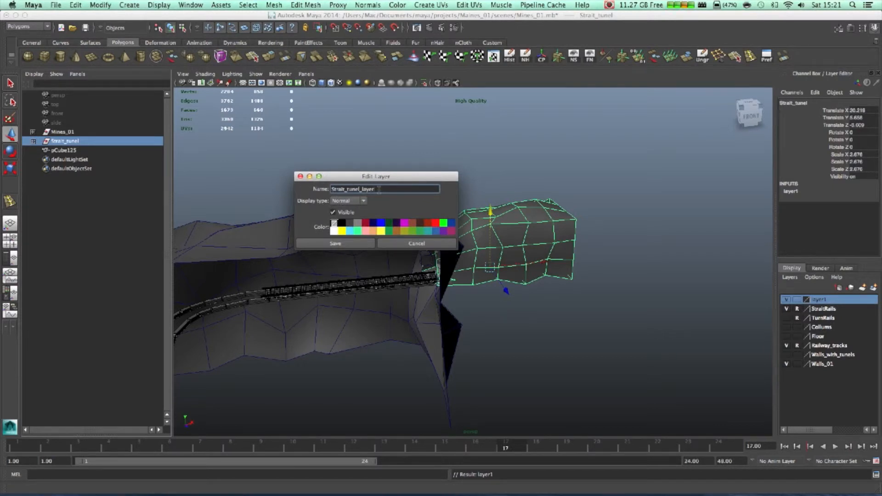
pyautogui.click(356, 243)
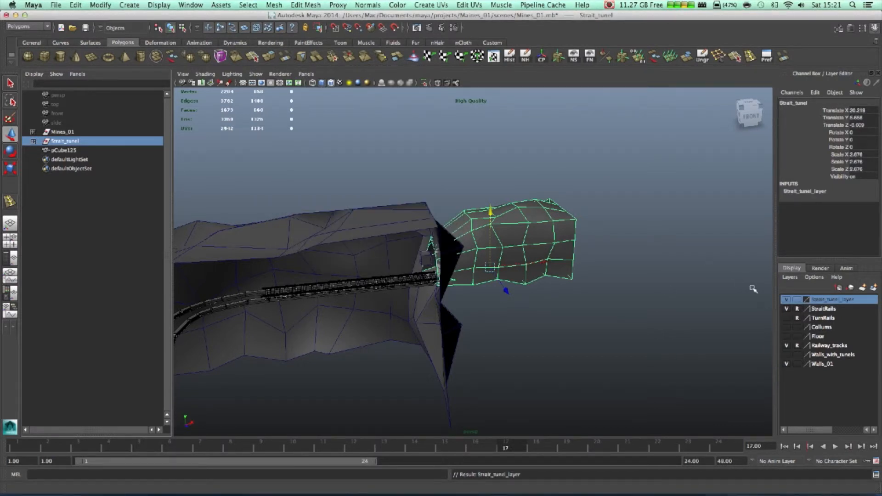
# Set the Strait_tunel_layer and Walls_01 layers to the Reference display type
pyautogui.click(800, 300)
pyautogui.click(799, 301)
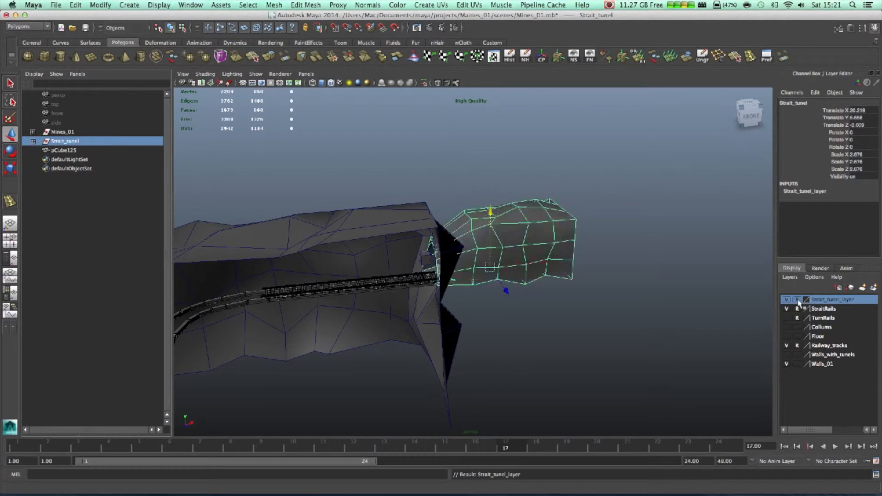
pyautogui.click(690, 307)
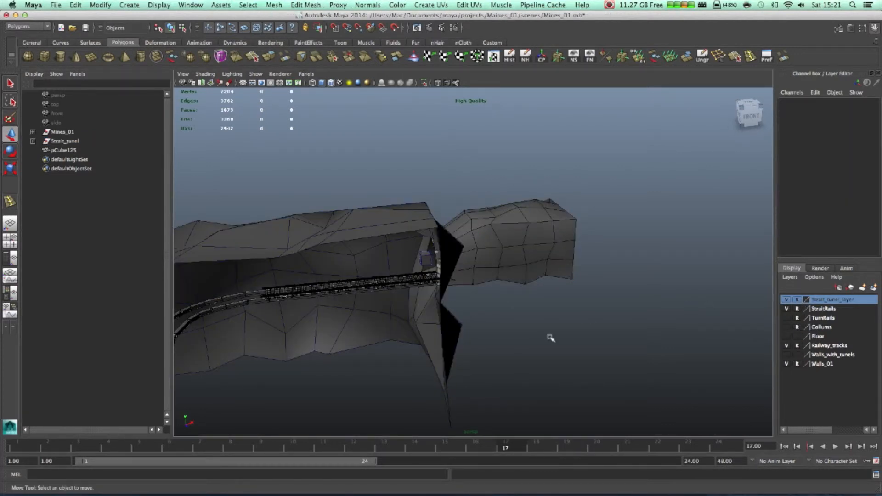
# Move the cube beside the rails at the tunnel mouth and scale it uniformly to 0.22
pyautogui.scroll(3, 450, 331)
pyautogui.click(401, 256)
pyautogui.scroll(4, 455, 305)
pyautogui.keyDown('alt'); pyautogui.moveTo(395, 310); pyautogui.dragTo(506, 311); pyautogui.keyUp('alt')
pyautogui.moveTo(516, 133); pyautogui.dragTo(363, 303)
pyautogui.keyDown('alt'); pyautogui.moveTo(426, 350); pyautogui.dragTo(519, 243); pyautogui.keyUp('alt')
pyautogui.scroll(-3, 398, 360)
pyautogui.press('r')
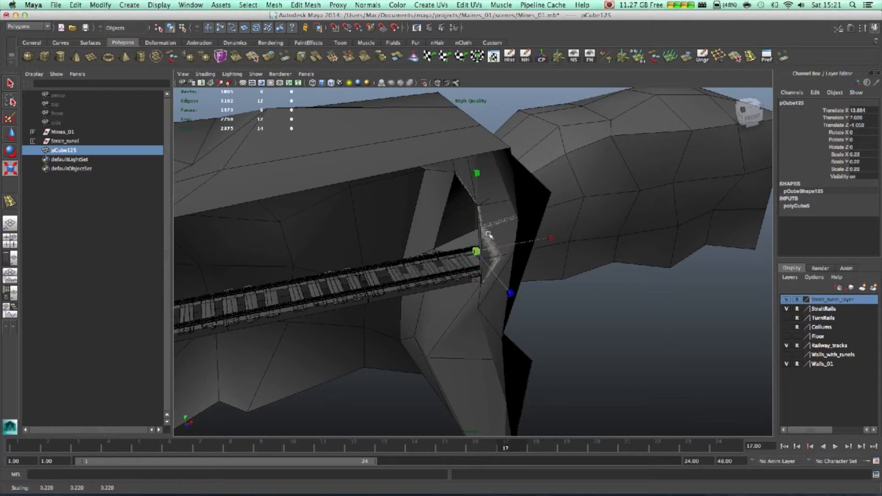
# Stretch the small cube vertically into a thin post
pyautogui.click(489, 172)
pyautogui.press('super+z')
pyautogui.moveTo(477, 173); pyautogui.dragTo(476, 2)
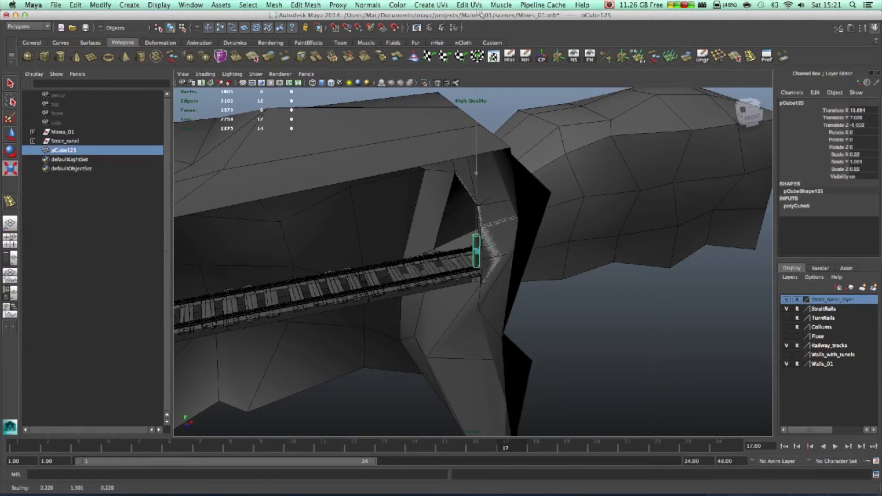
pyautogui.keyDown('alt'); pyautogui.moveTo(497, 154); pyautogui.dragTo(436, 192, button='right'); pyautogui.keyUp('alt')
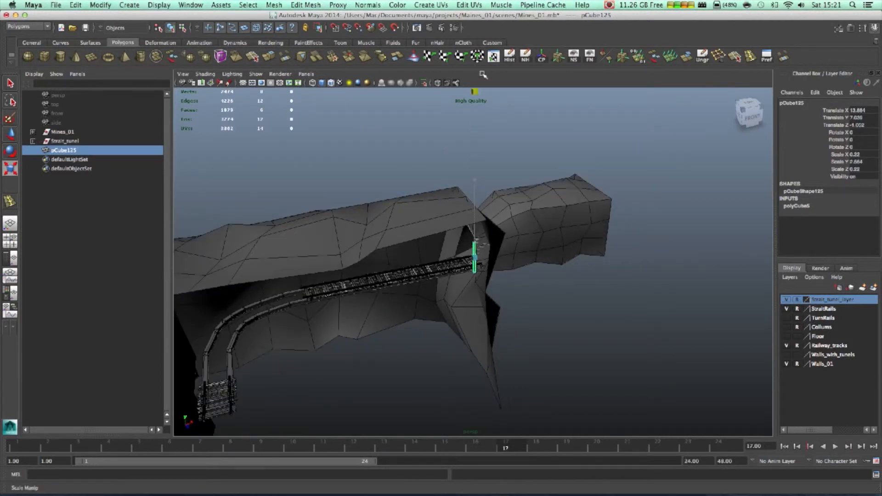
# Move the post against the side edge of the tunnel opening, at about X 14.3 and Z -1.14
pyautogui.press('f')
pyautogui.keyDown('alt'); pyautogui.moveTo(451, 305); pyautogui.dragTo(528, 298); pyautogui.keyUp('alt')
pyautogui.press('w')
pyautogui.moveTo(444, 248); pyautogui.dragTo(432, 245)
pyautogui.click(504, 247)
pyautogui.press('z')
pyautogui.moveTo(505, 246); pyautogui.dragTo(499, 248)
pyautogui.moveTo(512, 271)
pyautogui.keyDown('alt'); pyautogui.mouseDown(button='right')
pyautogui.moveTo(496, 277)
pyautogui.moveTo(515, 276)
pyautogui.mouseUp(button='right'); pyautogui.keyUp('alt')
pyautogui.keyDown('alt'); pyautogui.moveTo(478, 299); pyautogui.dragTo(466, 285); pyautogui.keyUp('alt')
# Thicken the post to a scale of about 0.428 in X and Z and lengthen it to the opening's height
pyautogui.press('e')
pyautogui.press('r')
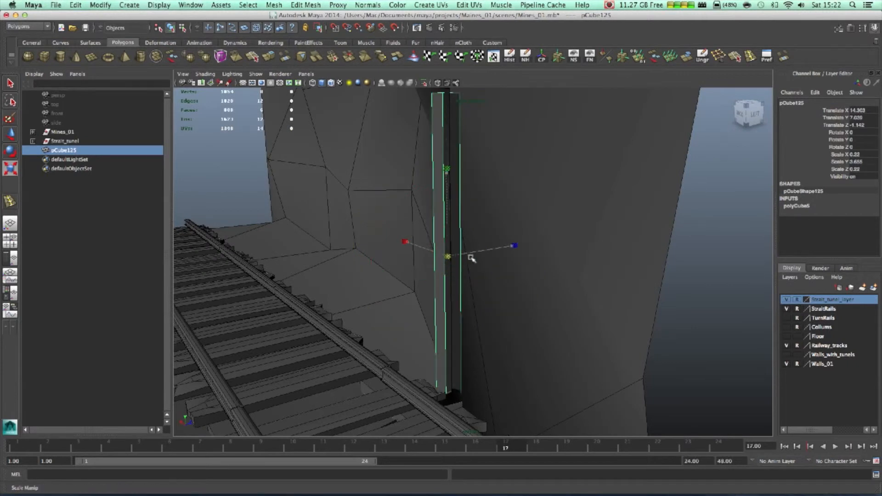
pyautogui.moveTo(595, 249); pyautogui.dragTo(595, 249)
pyautogui.keyDown('alt'); pyautogui.moveTo(538, 271); pyautogui.dragTo(478, 274, button='right'); pyautogui.keyUp('alt')
pyautogui.keyDown('alt'); pyautogui.moveTo(482, 274); pyautogui.dragTo(447, 271); pyautogui.keyUp('alt')
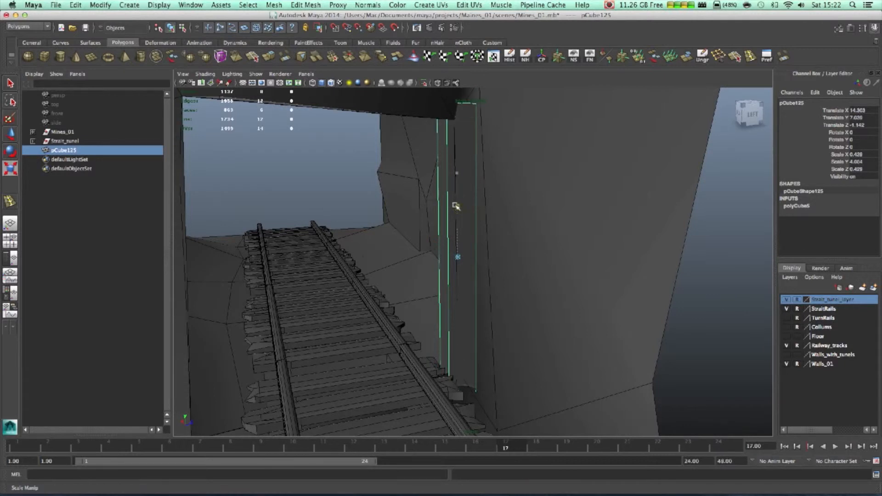
# Nudge the post inward along the opening's side edge to about X 14.18
pyautogui.press('w')
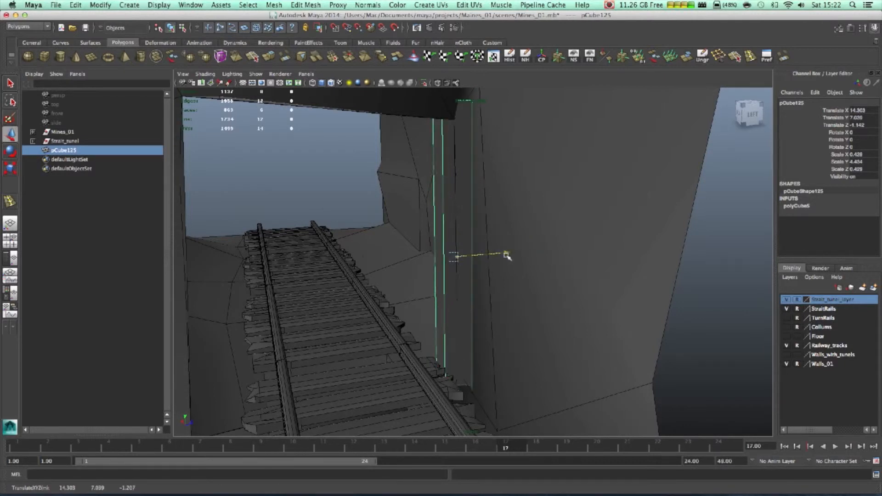
pyautogui.keyDown('alt'); pyautogui.moveTo(482, 283); pyautogui.dragTo(525, 288); pyautogui.keyUp('alt')
pyautogui.moveTo(401, 253); pyautogui.dragTo(405, 251)
pyautogui.keyDown('alt'); pyautogui.moveTo(494, 251); pyautogui.dragTo(579, 278); pyautogui.keyUp('alt')
pyautogui.scroll(5, 560, 284)
pyautogui.scroll(-4, 619, 287)
pyautogui.scroll(-3, 620, 287)
# Duplicate the post to the opposite side of the tunnel opening and stretch the copy vertically
pyautogui.hotkey('ctrl', 'd')
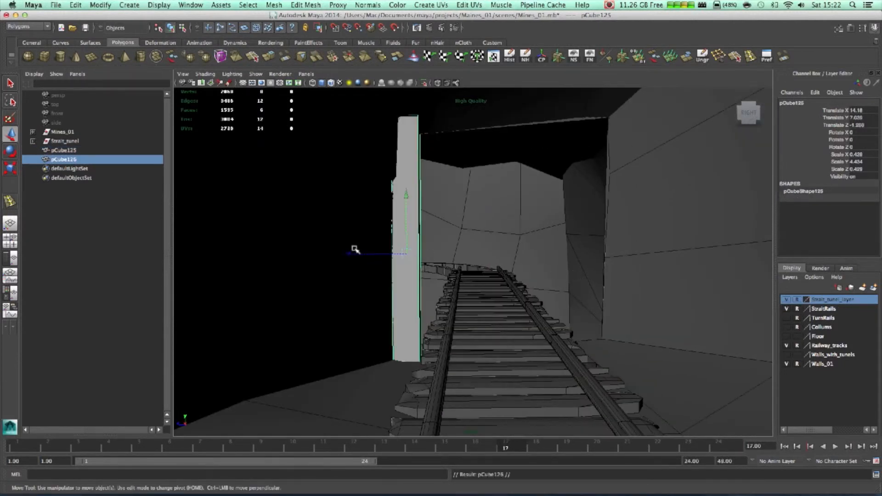
pyautogui.moveTo(353, 253); pyautogui.dragTo(549, 263)
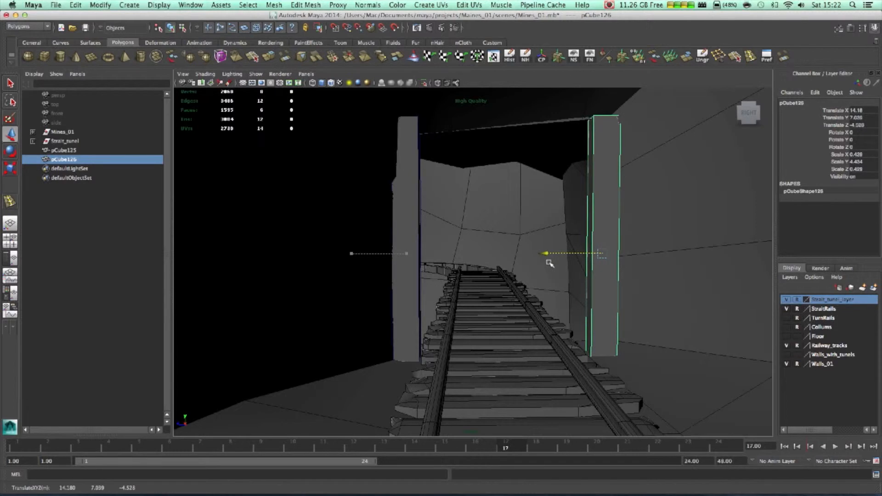
pyautogui.press('e')
pyautogui.press('r')
pyautogui.moveTo(603, 174); pyautogui.dragTo(605, 207)
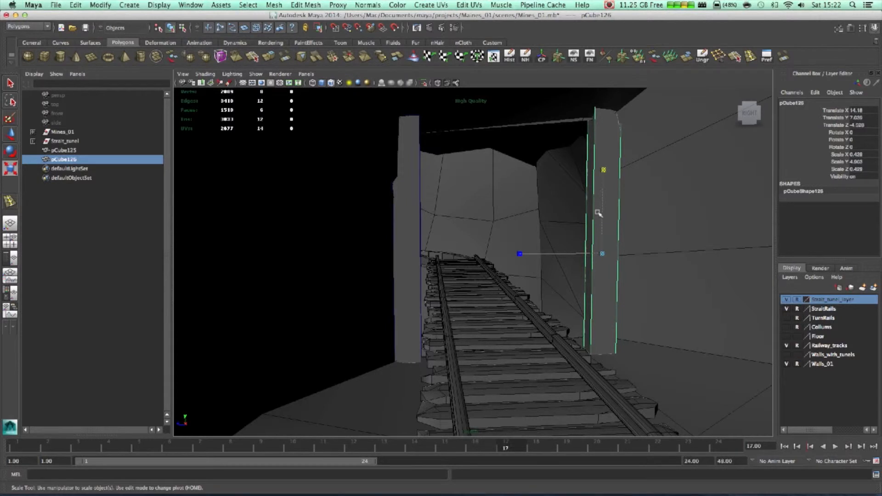
# Duplicate the second post and set the copy's X rotation to 90 degrees to make a horizontal beam
pyautogui.hotkey('ctrl', 'd')
pyautogui.press('e')
pyautogui.moveTo(563, 183); pyautogui.dragTo(518, 291)
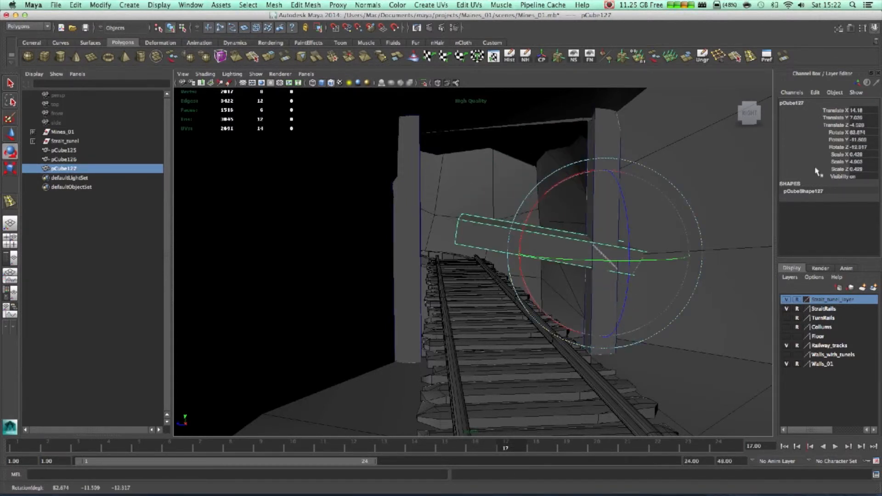
pyautogui.hotkey('ctrl', 'z')
pyautogui.moveTo(571, 178); pyautogui.dragTo(544, 186)
pyautogui.press('super+z')
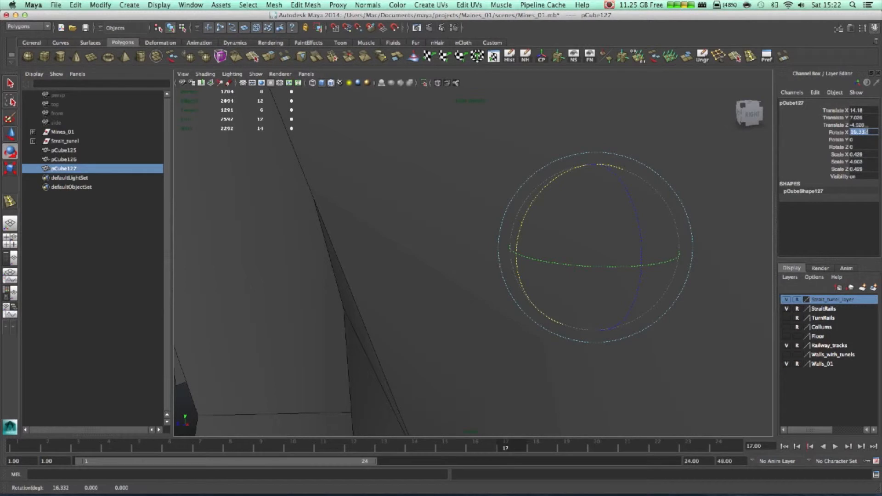
# Position the horizontal beam across the tops of the two posts, centred over the rails
pyautogui.keyDown('alt'); pyautogui.moveTo(325, 235); pyautogui.dragTo(444, 219); pyautogui.keyUp('alt')
pyautogui.press('w')
pyautogui.moveTo(345, 185); pyautogui.dragTo(490, 142)
pyautogui.moveTo(435, 113); pyautogui.dragTo(436, 100)
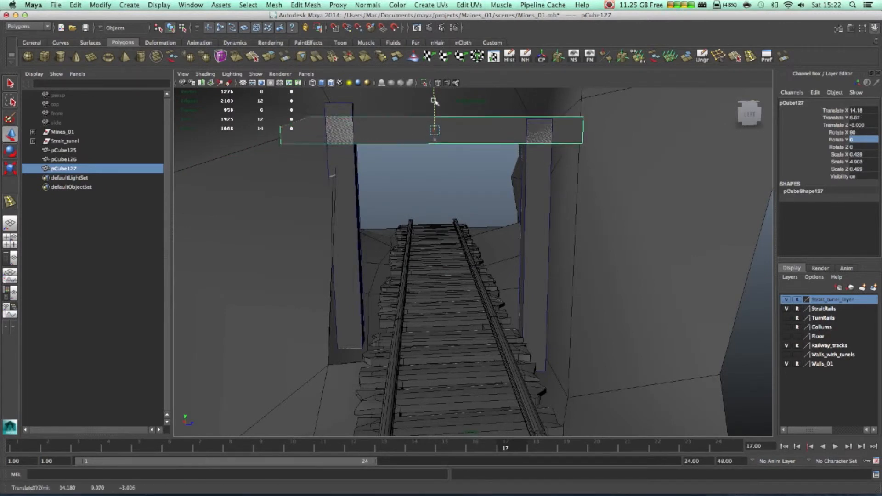
# Tilt the crossbeam to an X rotation of about 98.6 degrees
pyautogui.press('e')
pyautogui.moveTo(350, 109)
pyautogui.mouseDown()
pyautogui.moveTo(363, 90)
pyautogui.moveTo(358, 98)
pyautogui.mouseUp()
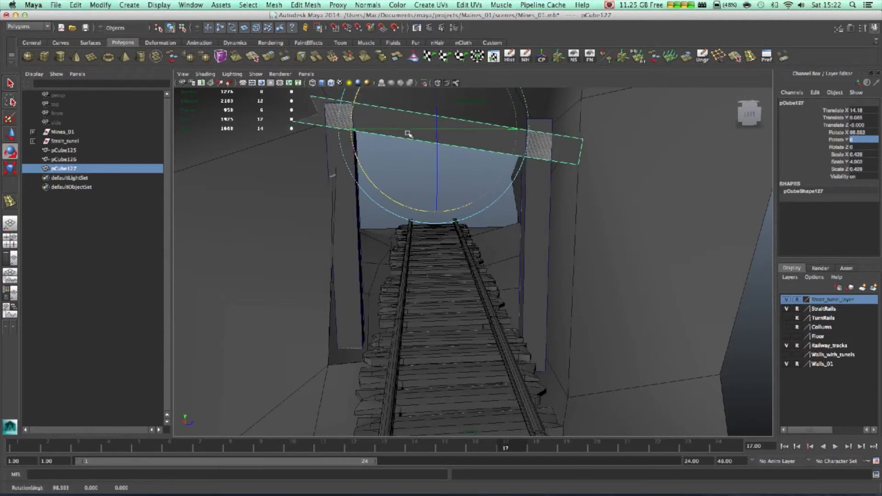
pyautogui.scroll(-2, 408, 134)
pyautogui.keyDown('alt'); pyautogui.moveTo(407, 134); pyautogui.dragTo(409, 189, button='middle'); pyautogui.keyUp('alt')
# Shorten the crossbeam to a Y scale of about 3.6 so its ends sit near the posts
pyautogui.press('w')
pyautogui.press('e')
pyautogui.press('r')
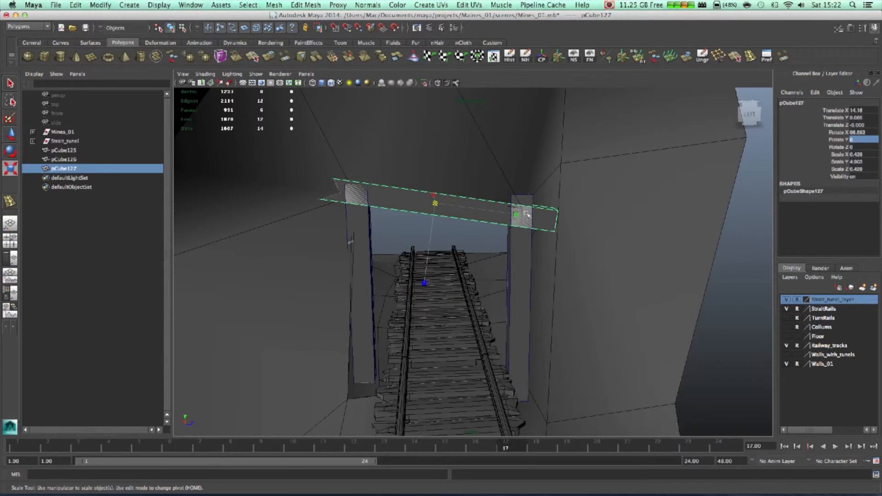
pyautogui.moveTo(517, 215); pyautogui.dragTo(495, 214)
pyautogui.scroll(5, 495, 216)
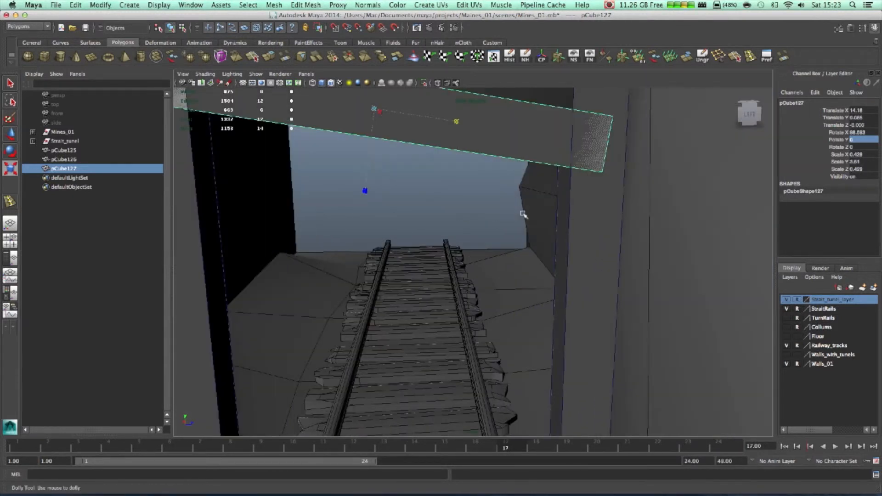
# Move the crossbeam's end vertices beside the first post (pCube125) so that end sits flush with the post's inner face
pyautogui.keyDown('alt'); pyautogui.moveTo(578, 202); pyautogui.dragTo(577, 162); pyautogui.keyUp('alt')
pyautogui.moveTo(578, 161); pyautogui.dragTo(549, 166, button='right')
pyautogui.press('super+z')
pyautogui.moveTo(414, 162); pyautogui.dragTo(380, 162, button='right')
pyautogui.moveTo(536, 189); pyautogui.dragTo(621, 221)
pyautogui.press('w')
pyautogui.moveTo(581, 130); pyautogui.dragTo(618, 148)
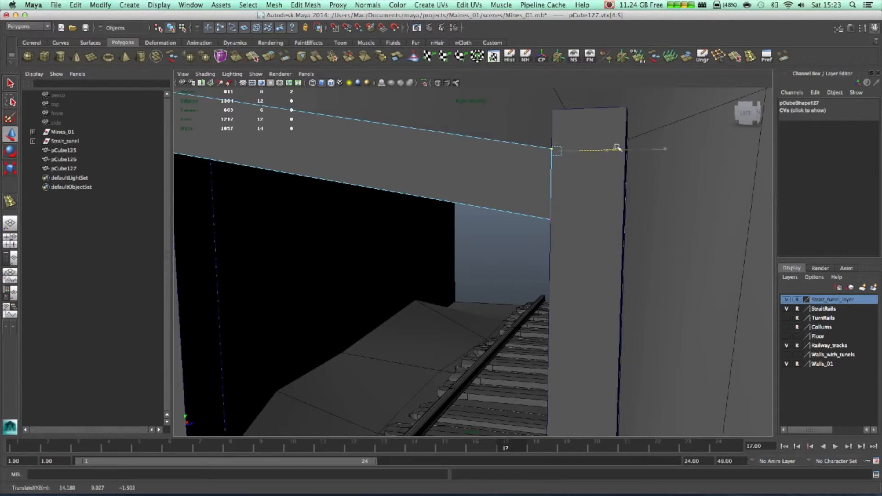
# Align the crossbeam's opposite end vertices with the inner edge and top corner of the second post (pCube126)
pyautogui.keyDown('alt'); pyautogui.moveTo(441, 214); pyautogui.dragTo(638, 288, button='middle'); pyautogui.keyUp('alt')
pyautogui.moveTo(261, 135); pyautogui.dragTo(313, 164)
pyautogui.keyDown('alt'); pyautogui.moveTo(442, 218); pyautogui.dragTo(527, 243, button='middle'); pyautogui.keyUp('alt')
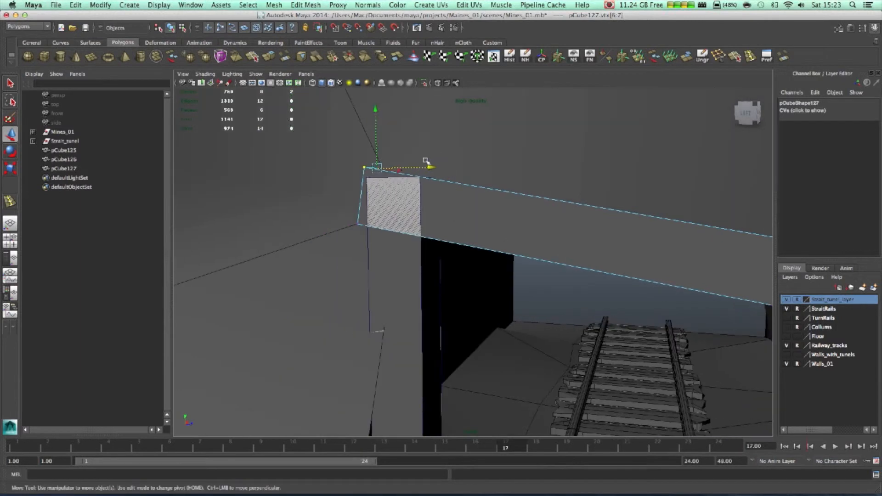
pyautogui.moveTo(434, 167); pyautogui.dragTo(486, 177)
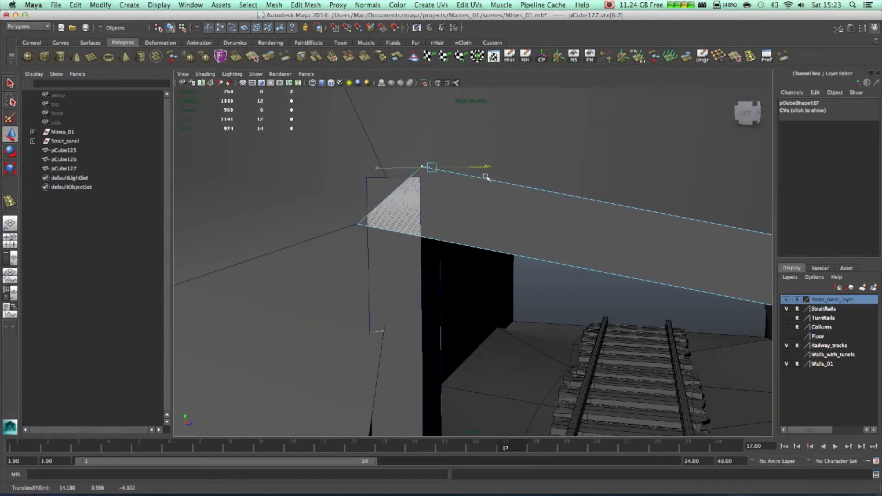
pyautogui.moveTo(433, 108); pyautogui.dragTo(431, 118)
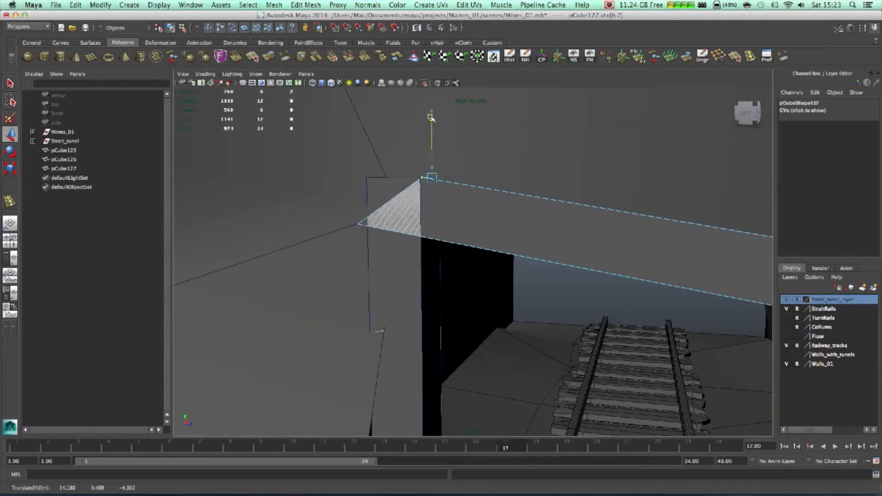
pyautogui.moveTo(319, 196); pyautogui.dragTo(419, 254)
pyautogui.moveTo(425, 223); pyautogui.dragTo(489, 231)
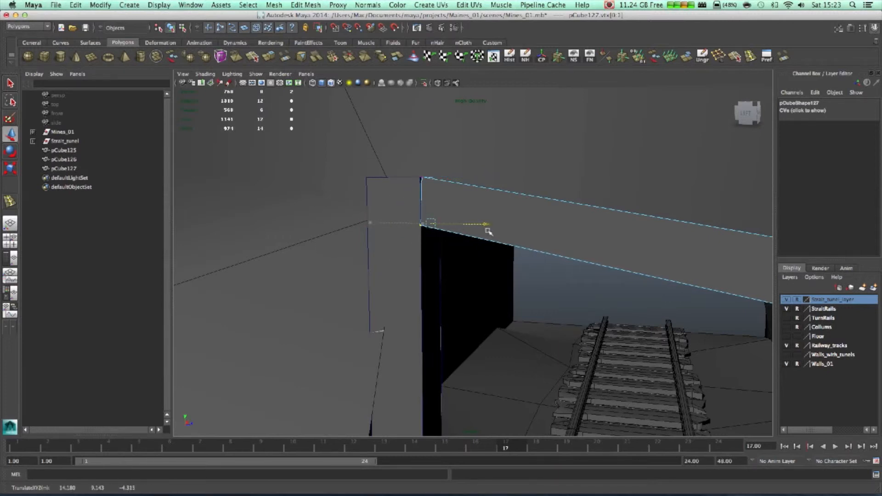
pyautogui.moveTo(384, 143); pyautogui.dragTo(478, 182)
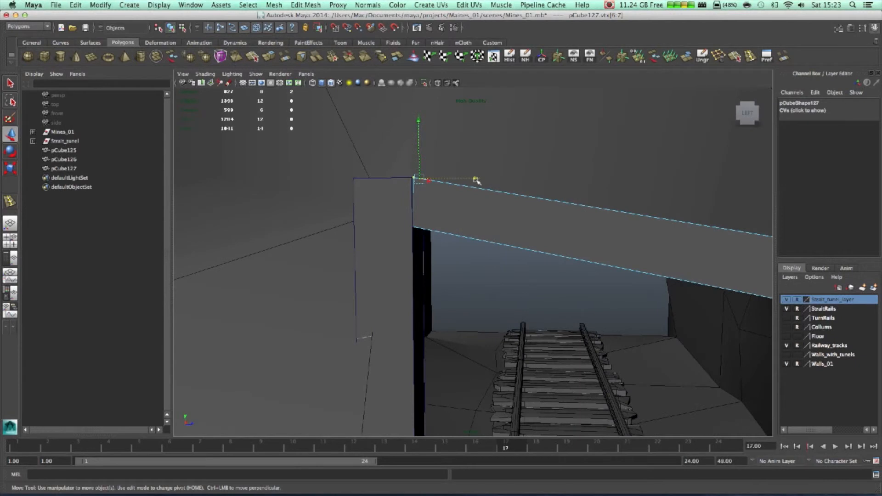
# Examine the post-and-beam frame from inside and outside the tunnel, including where the posts meet the ground beside the rails
pyautogui.keyDown('alt'); pyautogui.moveTo(555, 312); pyautogui.dragTo(355, 278); pyautogui.keyUp('alt')
pyautogui.click(355, 278)
pyautogui.keyDown('alt'); pyautogui.moveTo(443, 323); pyautogui.dragTo(535, 306); pyautogui.keyUp('alt')
pyautogui.click(511, 278)
pyautogui.keyDown('alt'); pyautogui.moveTo(541, 334); pyautogui.dragTo(565, 423, button='middle'); pyautogui.keyUp('alt')
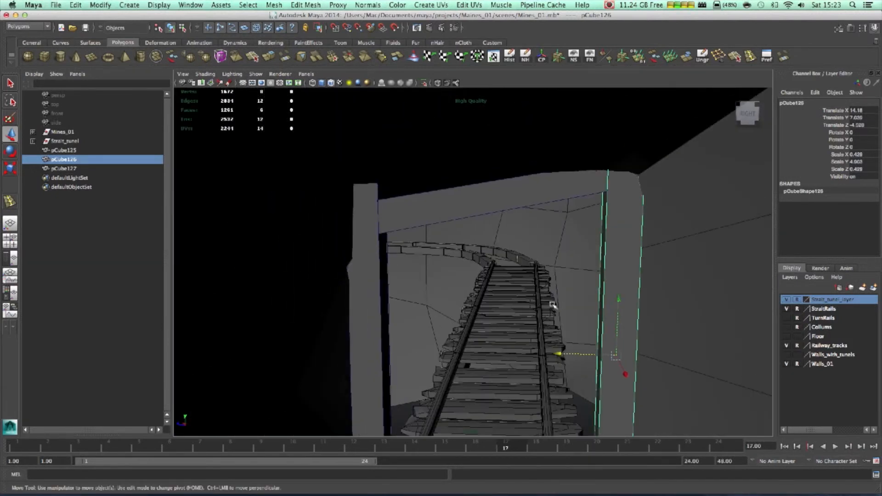
pyautogui.click(552, 304)
pyautogui.keyDown('alt'); pyautogui.moveTo(445, 299); pyautogui.dragTo(608, 319); pyautogui.keyUp('alt')
pyautogui.keyDown('alt'); pyautogui.moveTo(560, 221); pyautogui.dragTo(453, 235); pyautogui.keyUp('alt')
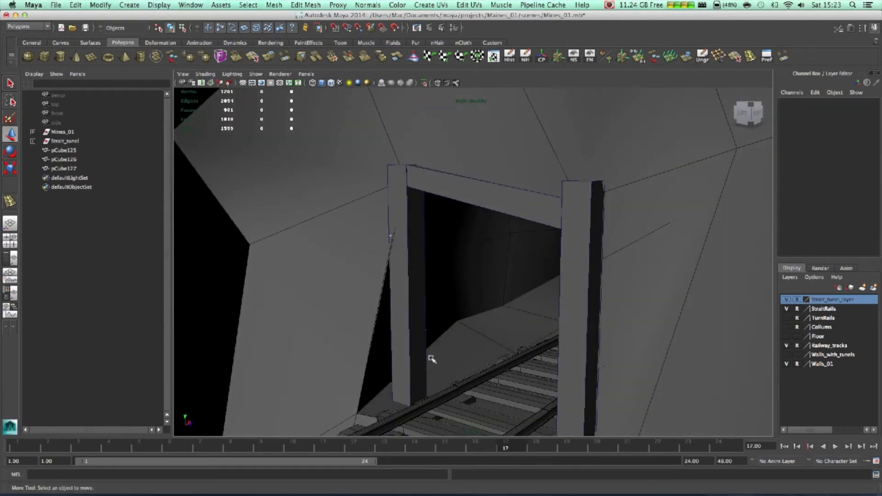
pyautogui.keyDown('alt'); pyautogui.moveTo(437, 301); pyautogui.dragTo(460, 334); pyautogui.keyUp('alt')
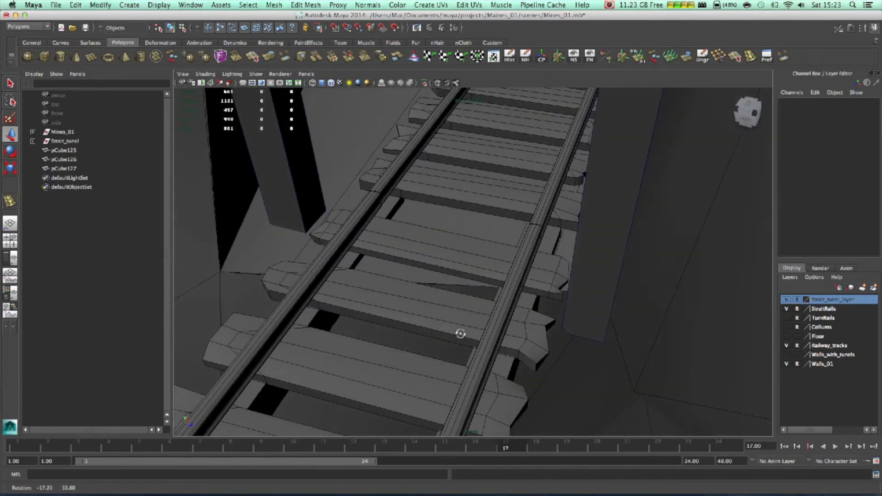
pyautogui.keyDown('alt'); pyautogui.moveTo(467, 291); pyautogui.dragTo(420, 259); pyautogui.keyUp('alt')
# Duplicate the first post (pCube125) and move the copy across the rails onto the second post, at about Z -4.55
pyautogui.click(514, 218)
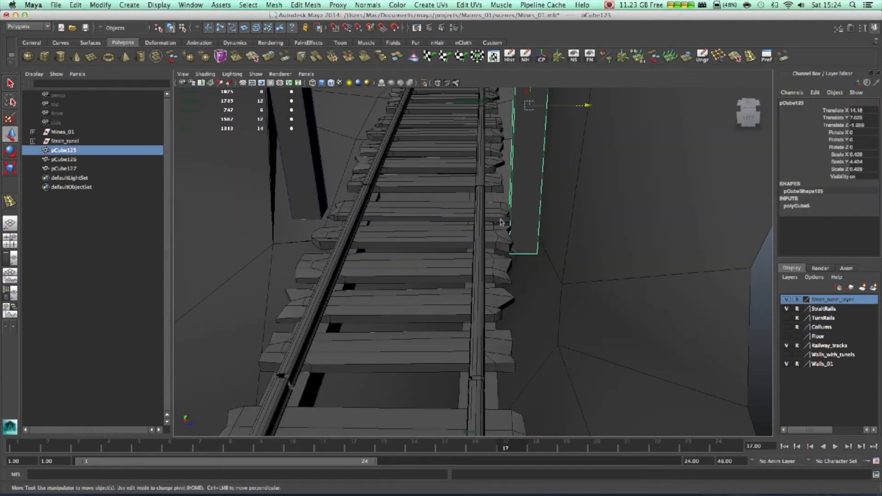
pyautogui.hotkey('ctrl', 'd')
pyautogui.keyDown('alt'); pyautogui.moveTo(542, 197); pyautogui.dragTo(602, 241); pyautogui.keyUp('alt')
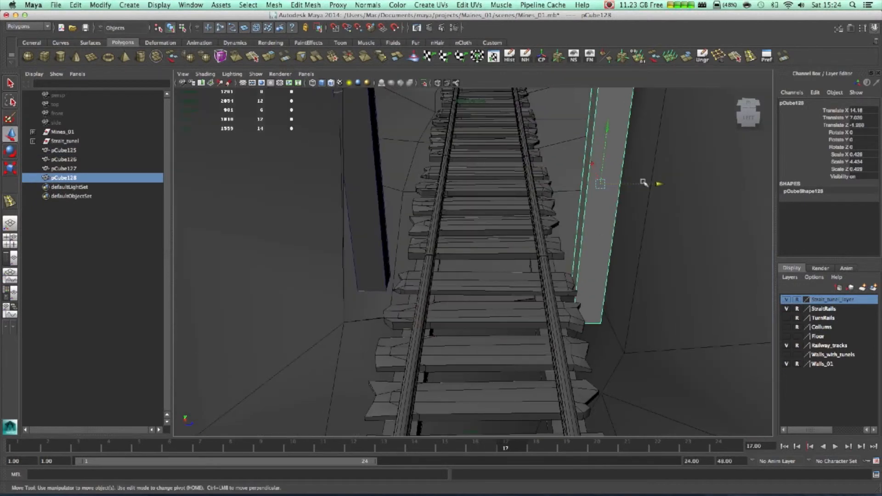
pyautogui.keyDown('alt'); pyautogui.moveTo(623, 200); pyautogui.dragTo(644, 193); pyautogui.keyUp('alt')
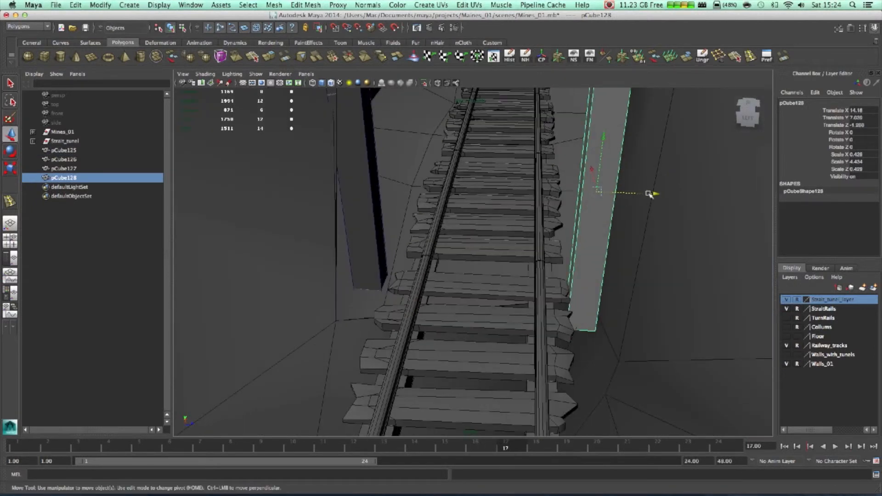
pyautogui.moveTo(532, 200); pyautogui.dragTo(370, 195, button='middle')
# Shorten the copied post vertically and move it out in front of the second post, to about X 13.11
pyautogui.press('r')
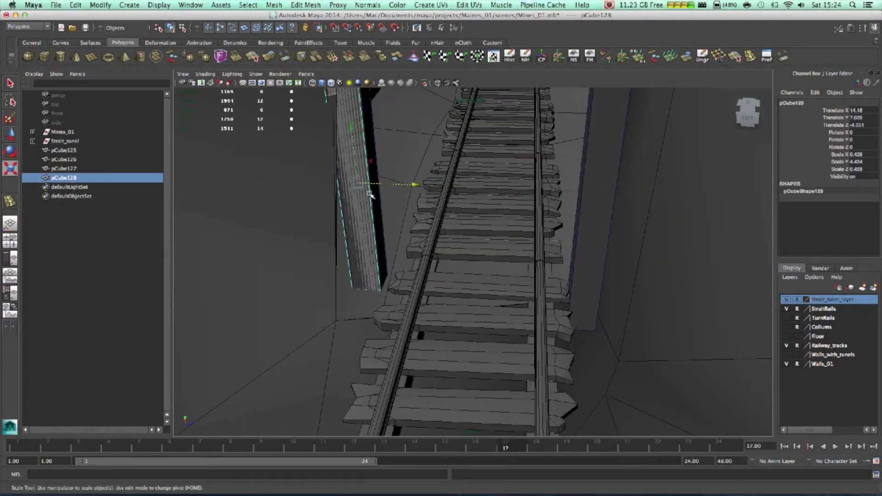
pyautogui.moveTo(353, 108); pyautogui.dragTo(358, 156)
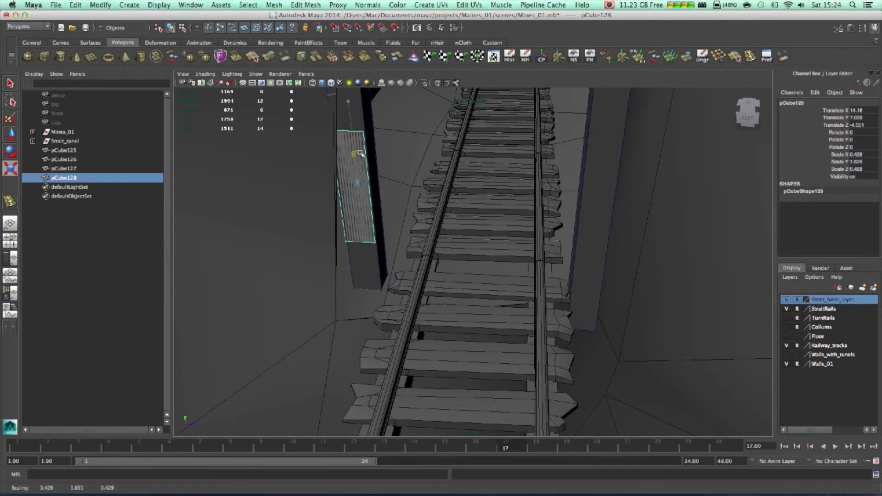
pyautogui.press('w')
pyautogui.moveTo(370, 160); pyautogui.dragTo(370, 201, button='middle')
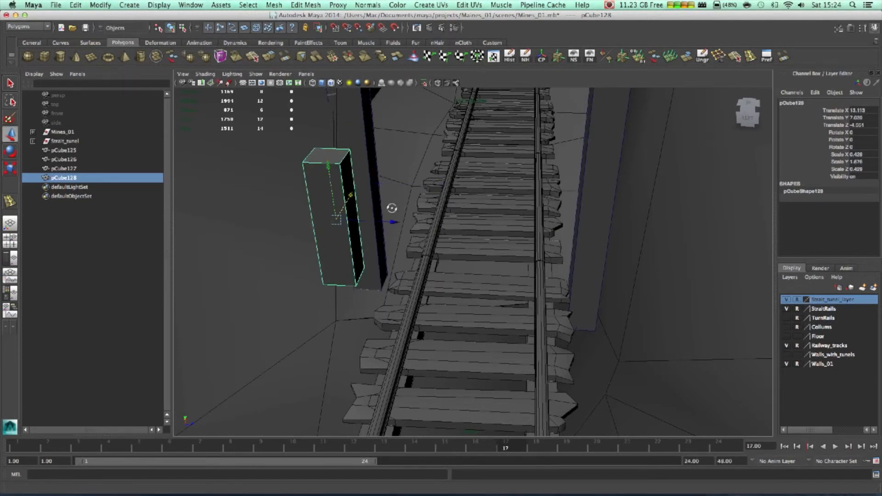
# Lower the copy to about Y 6.1, tilt it about -20.5 degrees in Z, and scale it into a long, thin brace
pyautogui.keyDown('alt'); pyautogui.moveTo(390, 207); pyautogui.dragTo(337, 144); pyautogui.keyUp('alt')
pyautogui.moveTo(293, 109); pyautogui.dragTo(284, 159)
pyautogui.press('e')
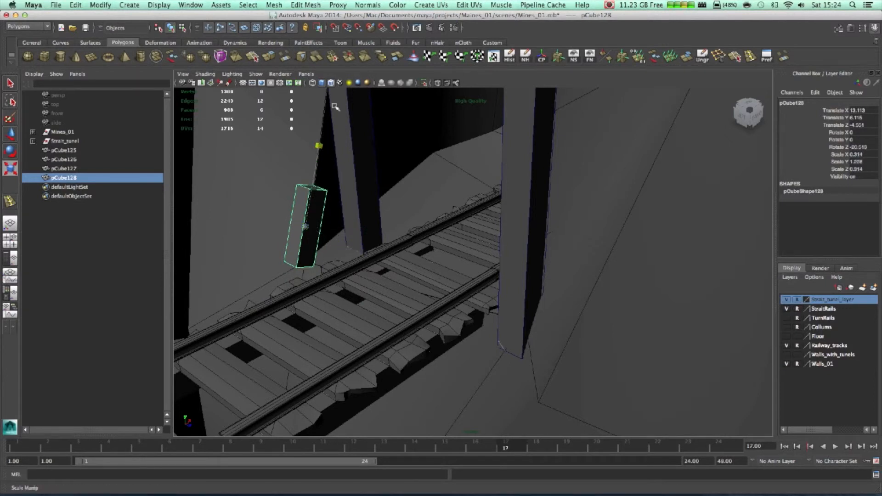
pyautogui.moveTo(341, 91); pyautogui.dragTo(340, 91)
pyautogui.keyDown('alt'); pyautogui.moveTo(424, 183); pyautogui.dragTo(478, 199, button='middle'); pyautogui.keyUp('alt')
pyautogui.scroll(4, 426, 198)
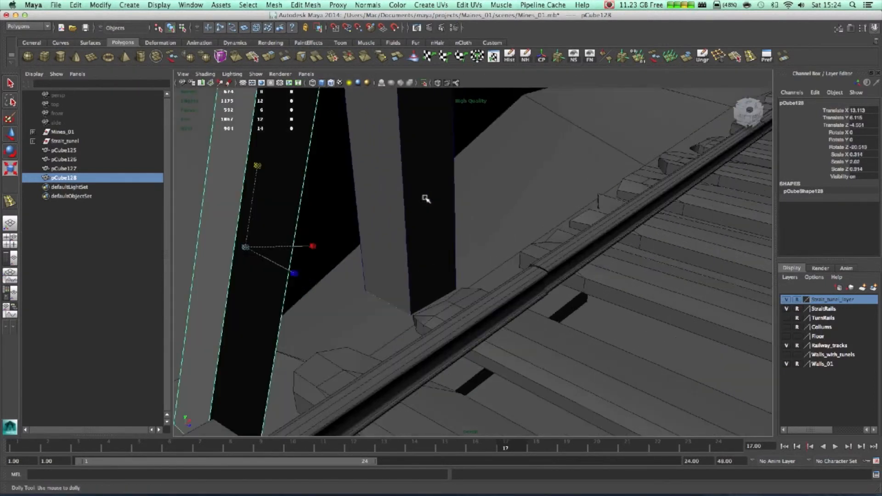
pyautogui.keyDown('alt'); pyautogui.moveTo(368, 207); pyautogui.dragTo(434, 259, button='middle'); pyautogui.keyUp('alt')
pyautogui.scroll(-3, 434, 258)
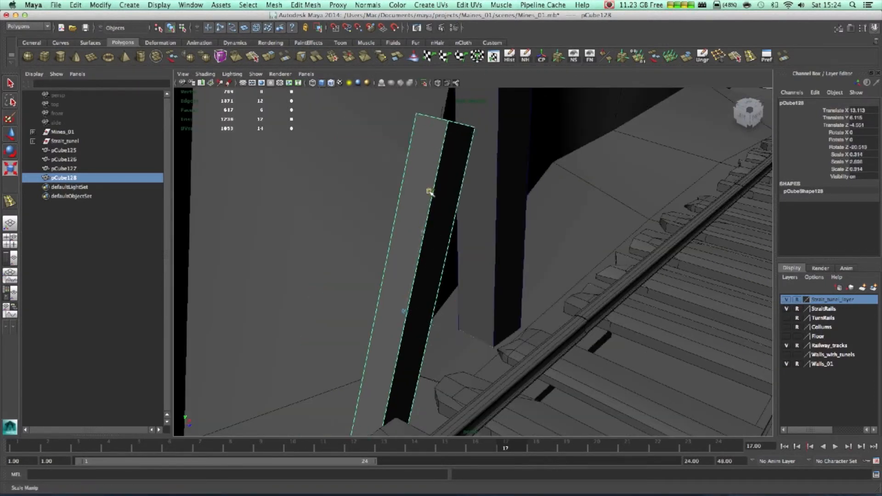
# Position the leaning brace against the second post at about X 13.61, Z -4.6, and raise it to about Y 6.66
pyautogui.moveTo(437, 292); pyautogui.dragTo(474, 259)
pyautogui.click(498, 311)
pyautogui.press('z')
pyautogui.moveTo(494, 307)
pyautogui.mouseDown()
pyautogui.moveTo(485, 306)
pyautogui.moveTo(494, 305)
pyautogui.mouseUp()
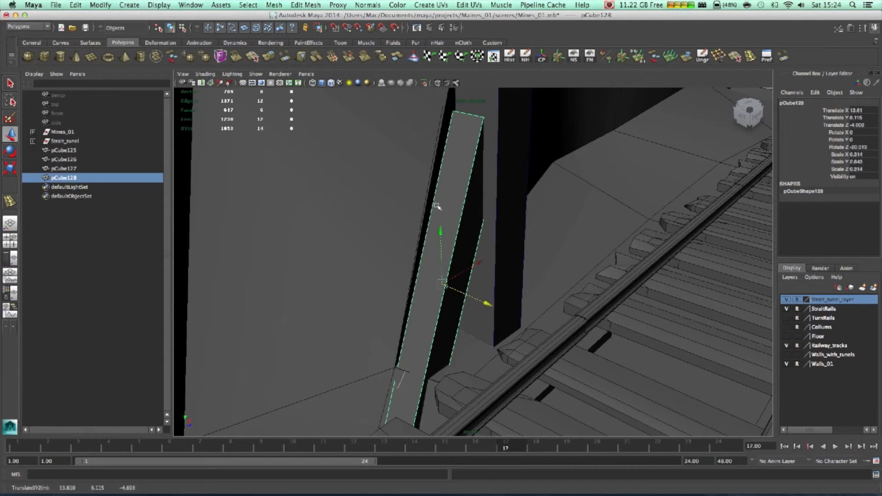
pyautogui.moveTo(441, 228); pyautogui.dragTo(429, 174)
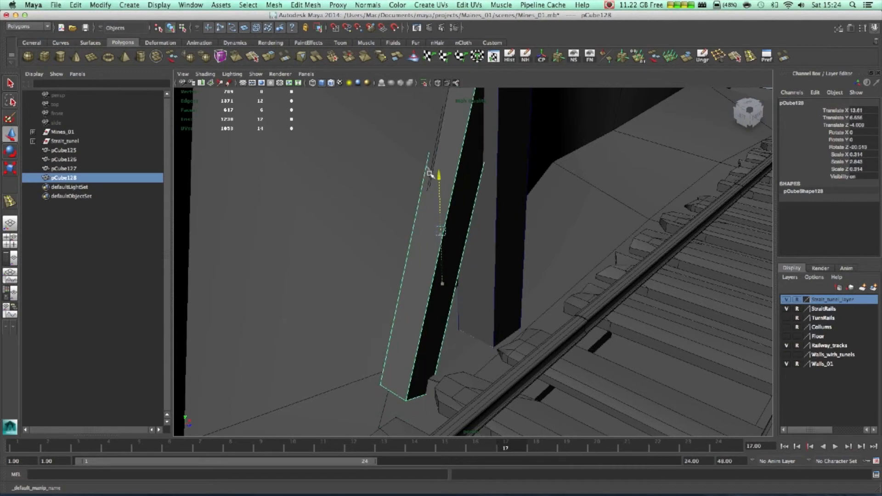
# Reduce the brace's tilt to a Z rotation of about -16 degrees and set its height to about Y 6.62
pyautogui.keyDown('alt'); pyautogui.moveTo(466, 215); pyautogui.dragTo(439, 232); pyautogui.keyUp('alt')
pyautogui.press('e')
pyautogui.keyDown('alt'); pyautogui.moveTo(542, 267); pyautogui.dragTo(581, 330, button='middle'); pyautogui.keyUp('alt')
pyautogui.keyDown('alt'); pyautogui.moveTo(580, 330); pyautogui.dragTo(528, 252, button='right'); pyautogui.keyUp('alt')
pyautogui.keyDown('alt'); pyautogui.moveTo(528, 251); pyautogui.dragTo(504, 242); pyautogui.keyUp('alt')
pyautogui.keyDown('alt'); pyautogui.moveTo(504, 242); pyautogui.dragTo(476, 195, button='right'); pyautogui.keyUp('alt')
pyautogui.moveTo(453, 116); pyautogui.dragTo(606, 232)
pyautogui.keyDown('alt'); pyautogui.moveTo(606, 233); pyautogui.dragTo(535, 247, button='right'); pyautogui.keyUp('alt')
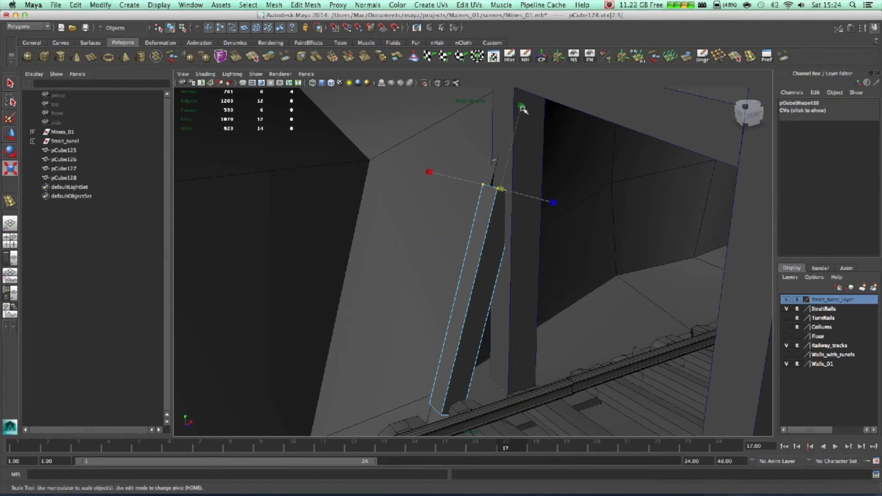
pyautogui.moveTo(502, 261); pyautogui.dragTo(552, 250, button='right')
# Slim the brace to about 0.253 in X and Z, lengthen it to a Y scale of about 3.67, and raise it to about Y 6.82
pyautogui.click(476, 281)
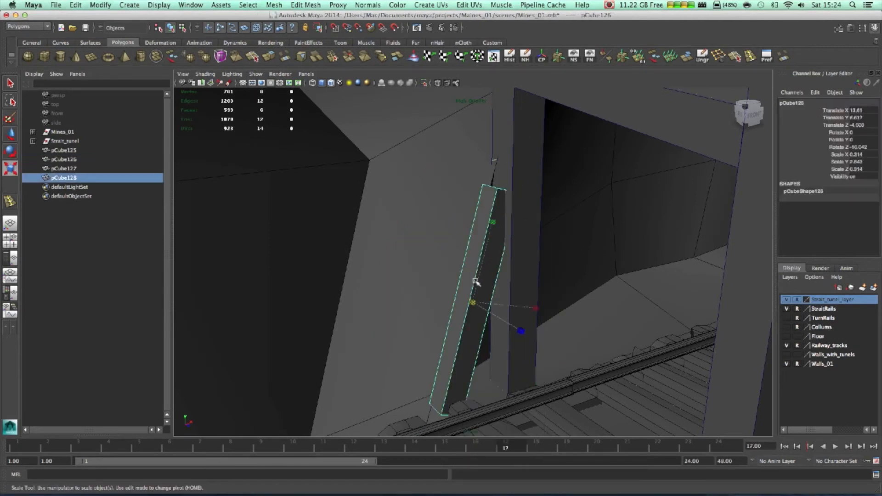
pyautogui.press('r')
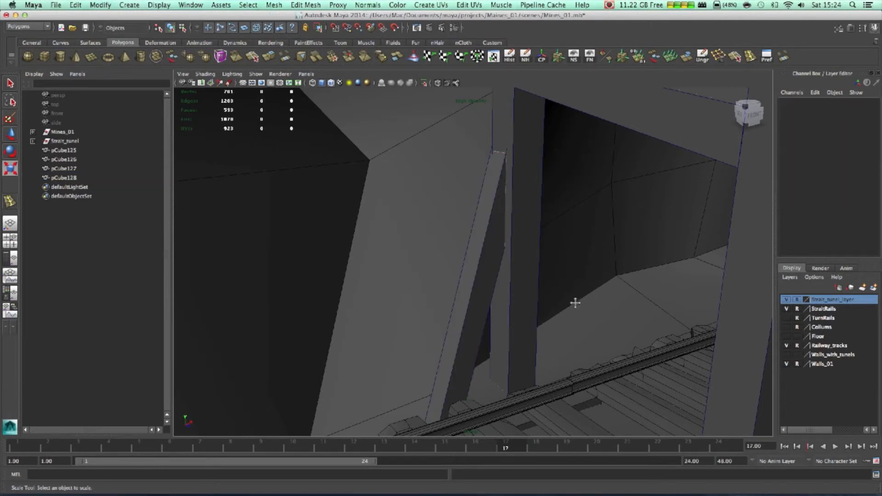
pyautogui.keyDown('alt'); pyautogui.moveTo(575, 302); pyautogui.dragTo(531, 236); pyautogui.keyUp('alt')
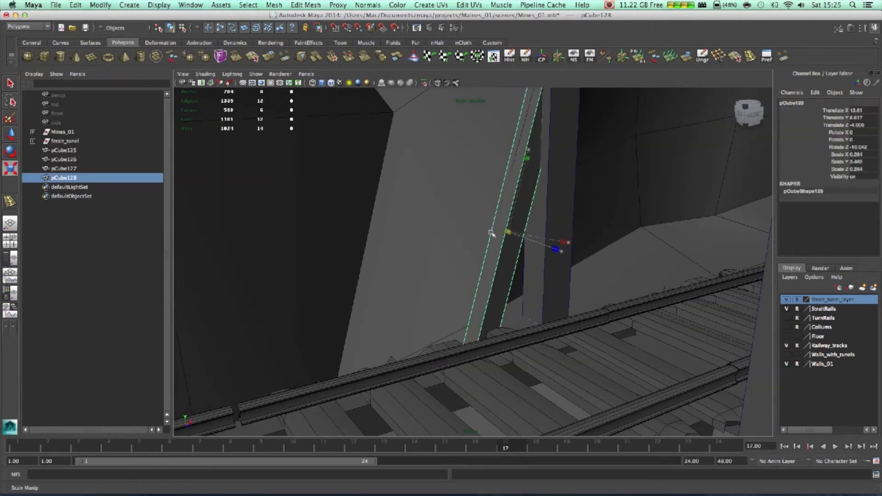
pyautogui.keyDown('alt'); pyautogui.moveTo(578, 156); pyautogui.dragTo(562, 212); pyautogui.keyUp('alt')
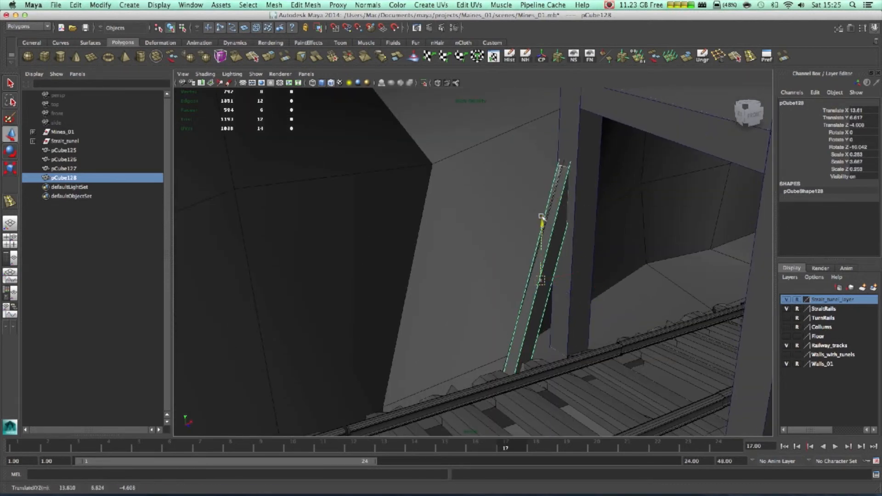
pyautogui.click(634, 289)
# Move the brace's bottom vertices along the X axis to fit its foot to the ground beside the rails
pyautogui.keyDown('alt'); pyautogui.moveTo(634, 290); pyautogui.dragTo(685, 342); pyautogui.keyUp('alt')
pyautogui.scroll(5, 685, 343)
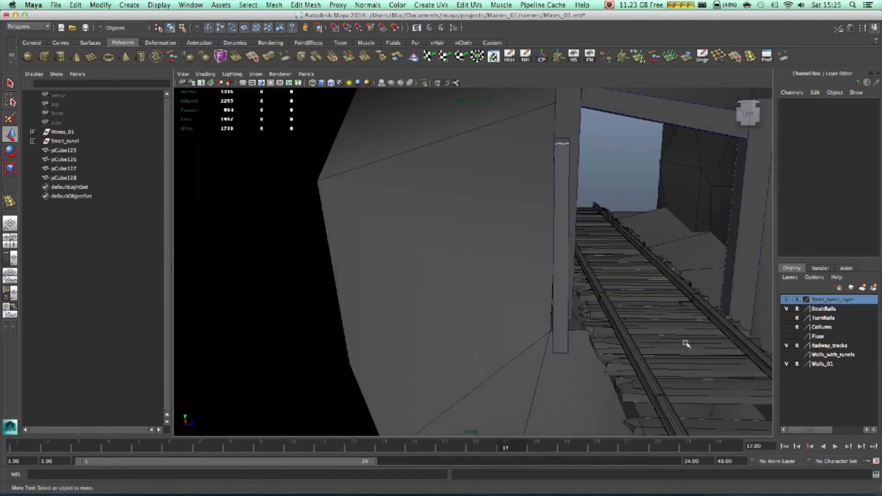
pyautogui.keyDown('alt'); pyautogui.moveTo(669, 352); pyautogui.dragTo(619, 218, button='middle'); pyautogui.keyUp('alt')
pyautogui.keyDown('alt'); pyautogui.moveTo(619, 217); pyautogui.dragTo(574, 212); pyautogui.keyUp('alt')
pyautogui.scroll(5, 570, 212)
pyautogui.keyDown('alt'); pyautogui.moveTo(569, 213); pyautogui.dragTo(559, 365, button='middle'); pyautogui.keyUp('alt')
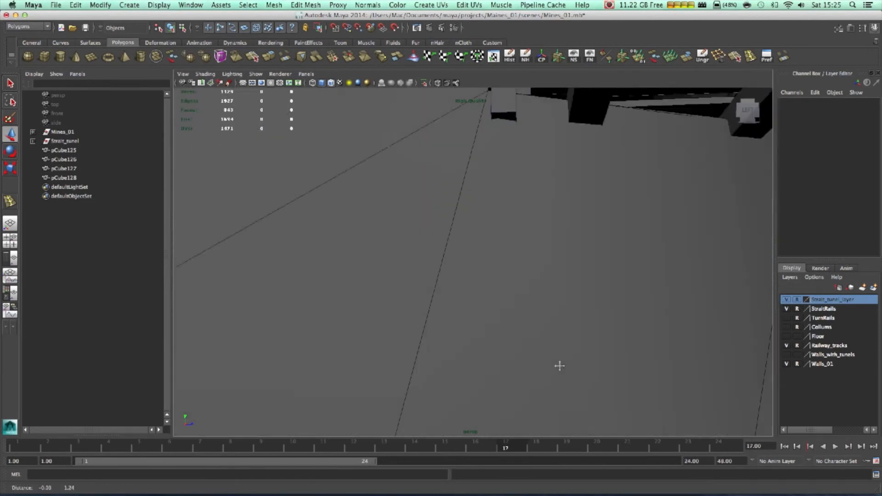
pyautogui.keyDown('alt'); pyautogui.moveTo(540, 225); pyautogui.dragTo(547, 293, button='middle'); pyautogui.keyUp('alt')
pyautogui.keyDown('alt'); pyautogui.moveTo(559, 381); pyautogui.dragTo(578, 478, button='middle'); pyautogui.keyUp('alt')
pyautogui.click(530, 251)
pyautogui.moveTo(532, 258); pyautogui.dragTo(493, 249, button='right')
pyautogui.moveTo(493, 250); pyautogui.dragTo(608, 272)
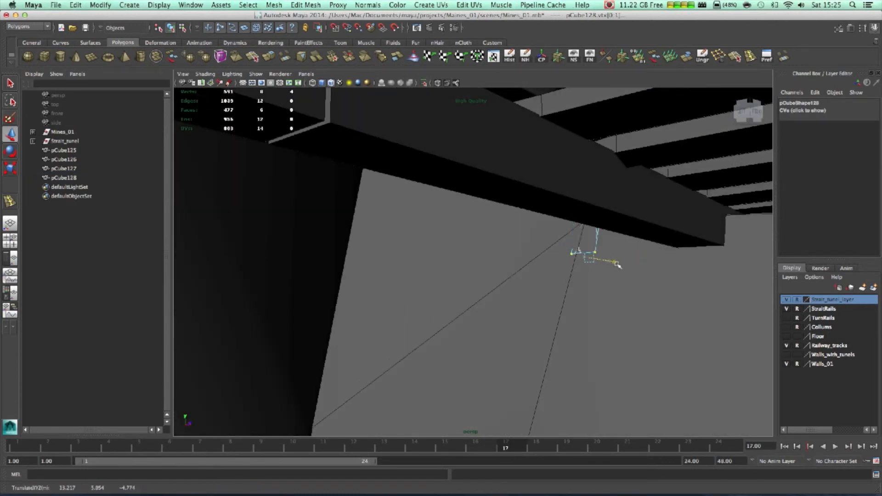
pyautogui.keyDown('alt'); pyautogui.moveTo(632, 292); pyautogui.dragTo(697, 293); pyautogui.keyUp('alt')
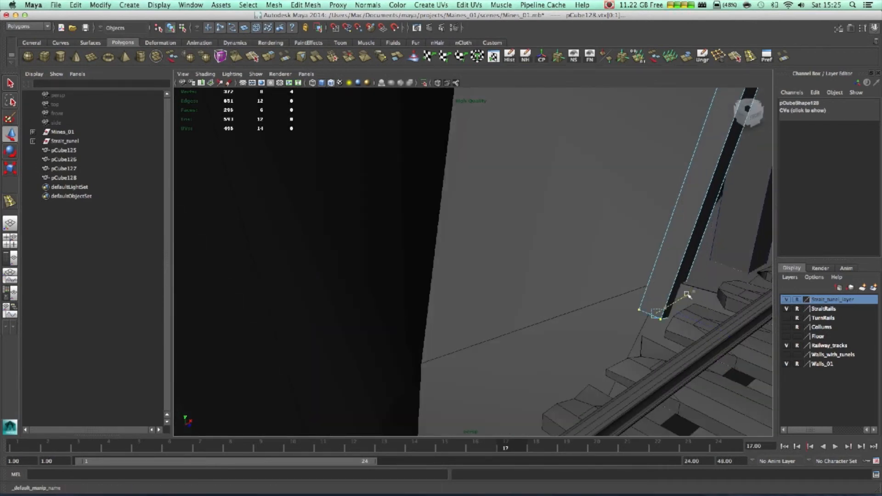
pyautogui.scroll(-4, 694, 296)
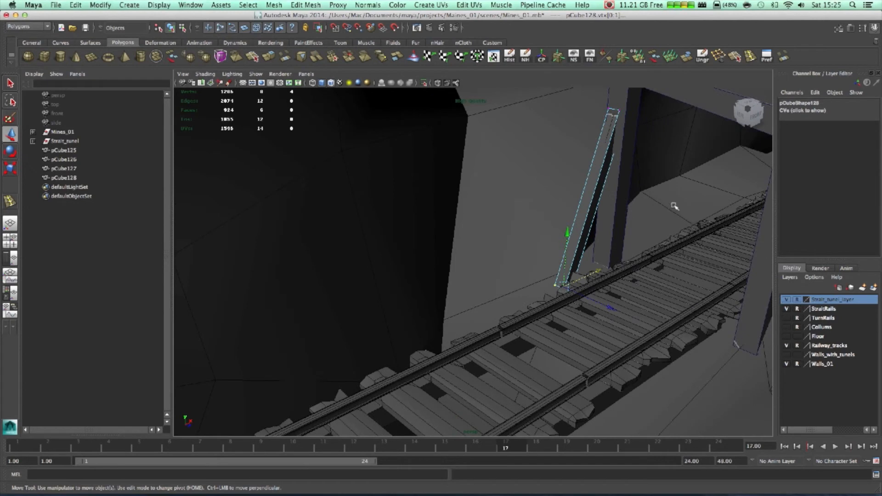
pyautogui.click(659, 211)
pyautogui.moveTo(604, 187); pyautogui.dragTo(677, 260, button='right')
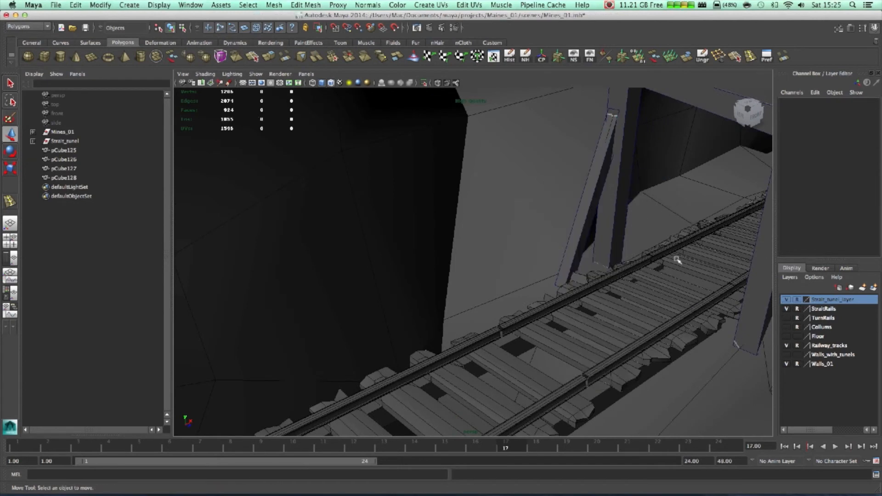
# Examine how the brace fits against the post at its upper end and beside the rails at its foot
pyautogui.keyDown('alt'); pyautogui.moveTo(666, 265); pyautogui.dragTo(642, 282); pyautogui.keyUp('alt')
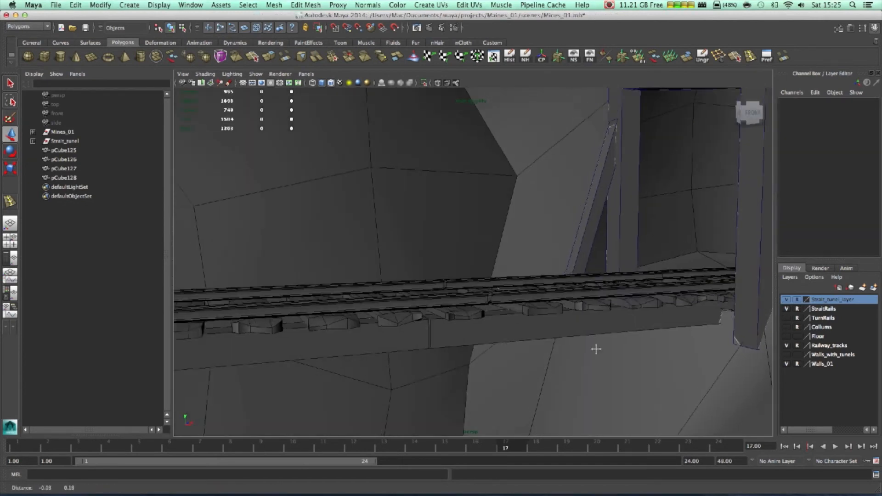
pyautogui.keyDown('alt'); pyautogui.moveTo(642, 281); pyautogui.dragTo(548, 299, button='middle'); pyautogui.keyUp('alt')
pyautogui.press('F8')
pyautogui.keyDown('alt'); pyautogui.moveTo(560, 303); pyautogui.dragTo(679, 309, button='right'); pyautogui.keyUp('alt')
pyautogui.moveTo(673, 349)
pyautogui.keyDown('alt'); pyautogui.mouseDown()
pyautogui.moveTo(748, 354)
pyautogui.moveTo(663, 341)
pyautogui.mouseUp(); pyautogui.keyUp('alt')
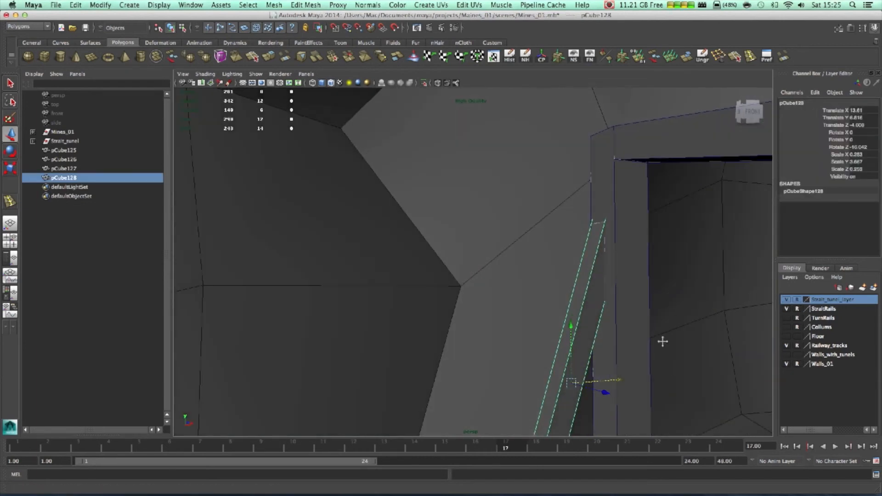
pyautogui.keyDown('alt'); pyautogui.moveTo(663, 341); pyautogui.dragTo(652, 166, button='middle'); pyautogui.keyUp('alt')
pyautogui.keyDown('alt'); pyautogui.moveTo(652, 166); pyautogui.dragTo(611, 319, button='right'); pyautogui.keyUp('alt')
pyautogui.keyDown('alt'); pyautogui.moveTo(611, 319); pyautogui.dragTo(640, 335); pyautogui.keyUp('alt')
pyautogui.keyDown('alt'); pyautogui.moveTo(640, 335); pyautogui.dragTo(560, 258, button='middle'); pyautogui.keyUp('alt')
pyautogui.keyDown('alt'); pyautogui.moveTo(560, 257); pyautogui.dragTo(442, 177); pyautogui.keyUp('alt')
pyautogui.keyDown('alt'); pyautogui.moveTo(572, 230); pyautogui.dragTo(445, 301); pyautogui.keyUp('alt')
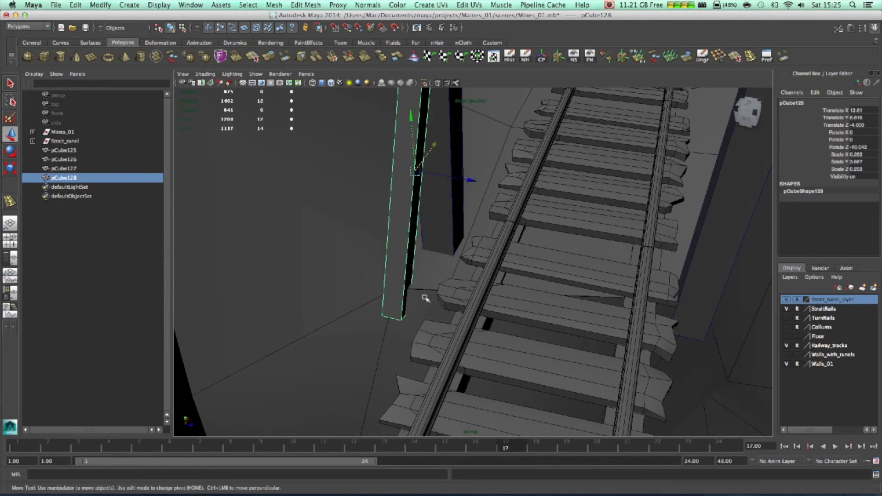
# Duplicate the support post beside the right rail and lay the copy horizontally across the track with an X rotation of 90 degrees
pyautogui.click(710, 295)
pyautogui.press('super+d')
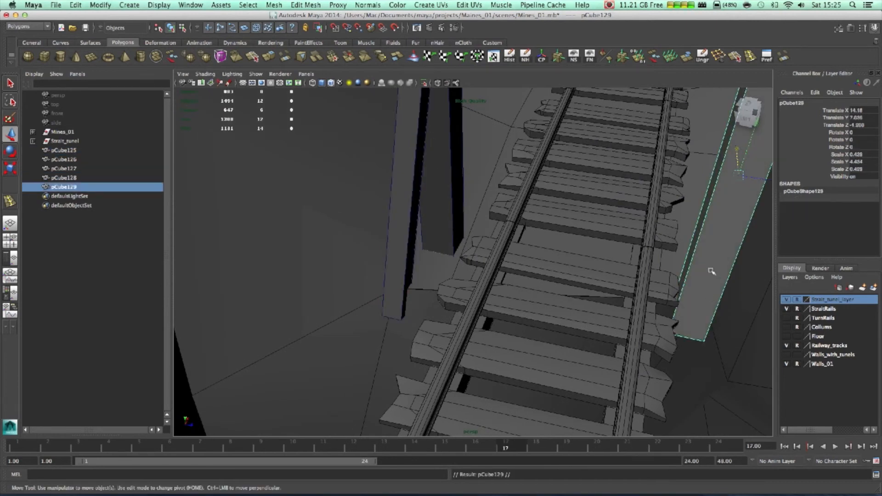
pyautogui.moveTo(669, 137); pyautogui.dragTo(599, 175)
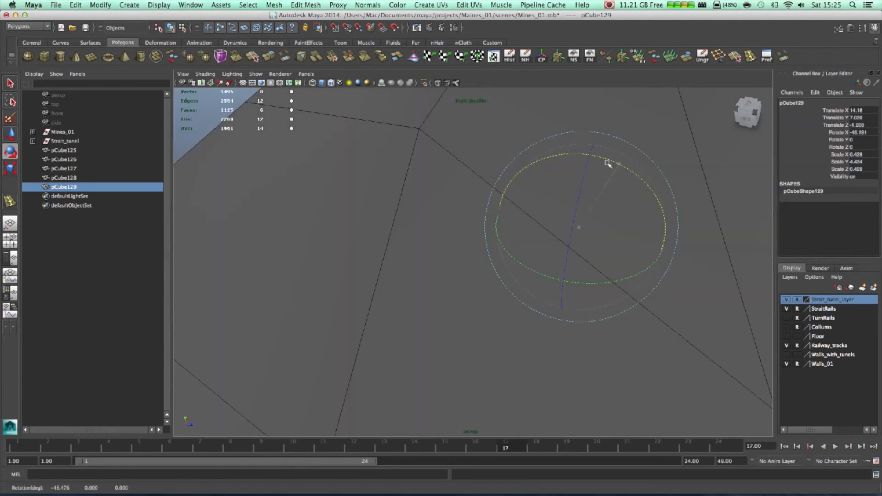
pyautogui.keyDown('alt'); pyautogui.moveTo(431, 256); pyautogui.dragTo(585, 276, button='right'); pyautogui.keyUp('alt')
pyautogui.keyDown('alt'); pyautogui.moveTo(585, 276); pyautogui.dragTo(455, 274); pyautogui.keyUp('alt')
pyautogui.keyDown('alt'); pyautogui.moveTo(602, 276); pyautogui.dragTo(555, 275, button='right'); pyautogui.keyUp('alt')
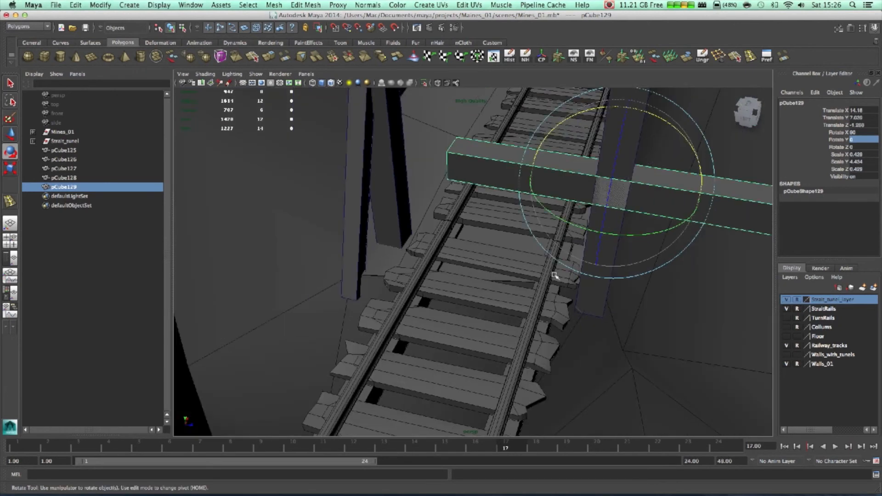
# Place the copied beam under the rails at about X 13.63, Y 4.78, Z -3.00, with a Y rotation of about 16 degrees
pyautogui.press('w')
pyautogui.keyDown('alt'); pyautogui.moveTo(555, 275); pyautogui.dragTo(620, 218); pyautogui.keyUp('alt')
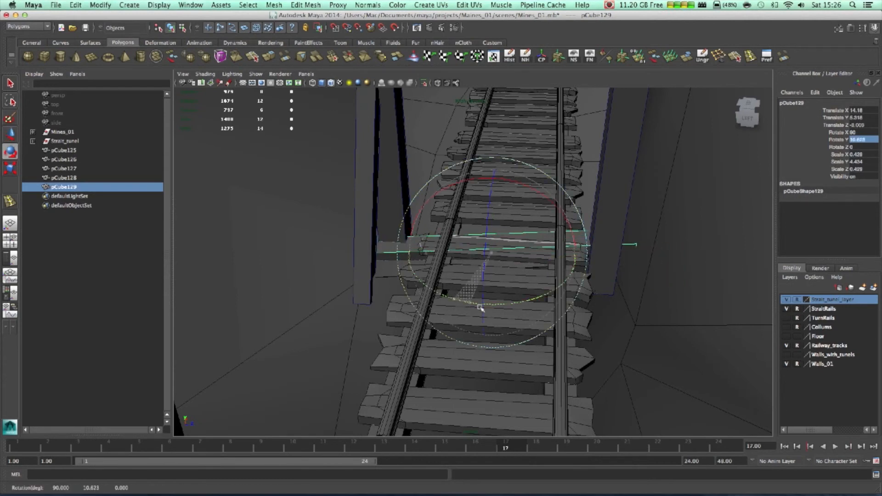
pyautogui.moveTo(497, 225); pyautogui.dragTo(495, 244)
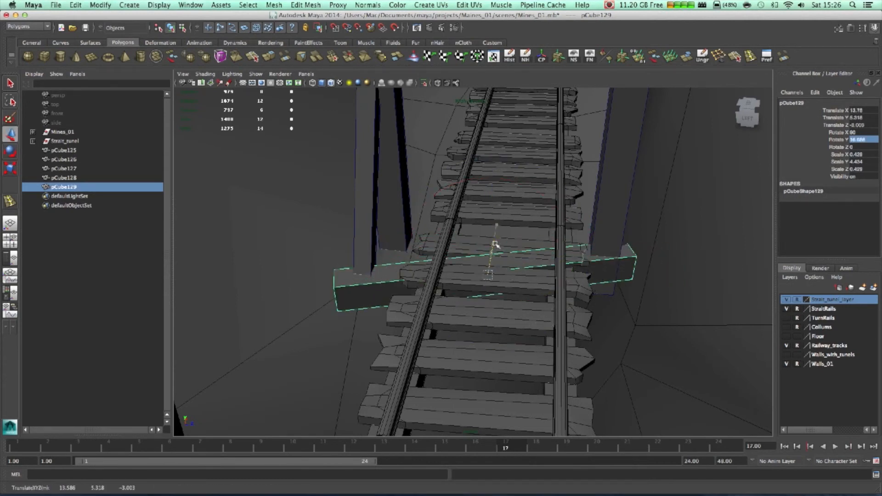
pyautogui.keyDown('alt'); pyautogui.moveTo(538, 274); pyautogui.dragTo(501, 166); pyautogui.keyUp('alt')
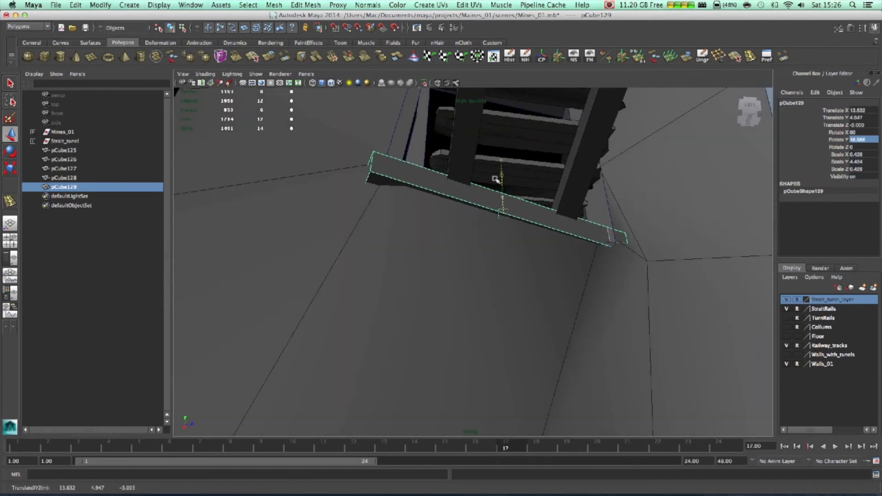
pyautogui.keyDown('alt'); pyautogui.moveTo(495, 185); pyautogui.dragTo(535, 304); pyautogui.keyUp('alt')
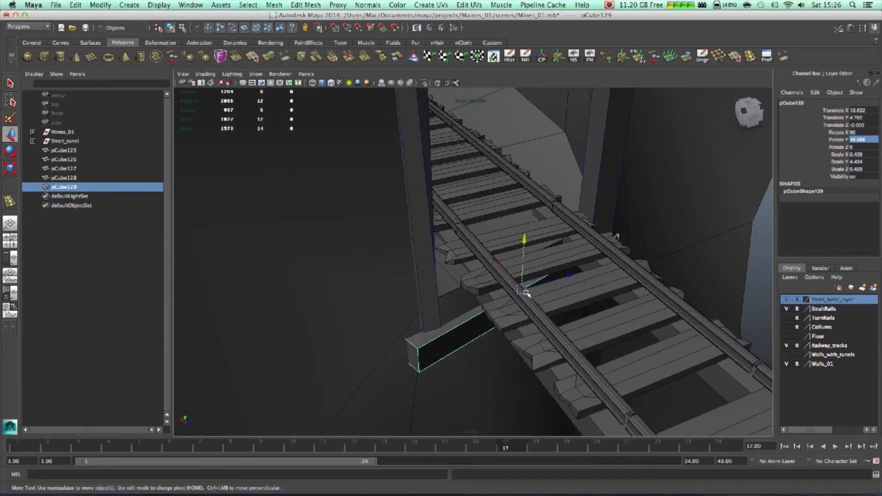
# Reduce the beam's Y rotation to about 14.27 degrees and position it at about X 13.59, Y 4.90 beneath the posts
pyautogui.keyDown('alt'); pyautogui.moveTo(498, 265); pyautogui.dragTo(532, 292); pyautogui.keyUp('alt')
pyautogui.press('e')
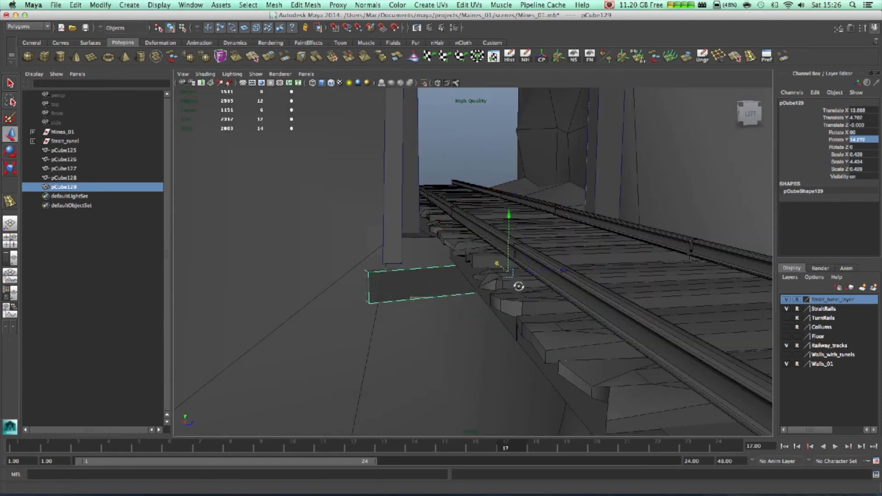
pyautogui.keyDown('alt'); pyautogui.moveTo(519, 287); pyautogui.dragTo(522, 225); pyautogui.keyUp('alt')
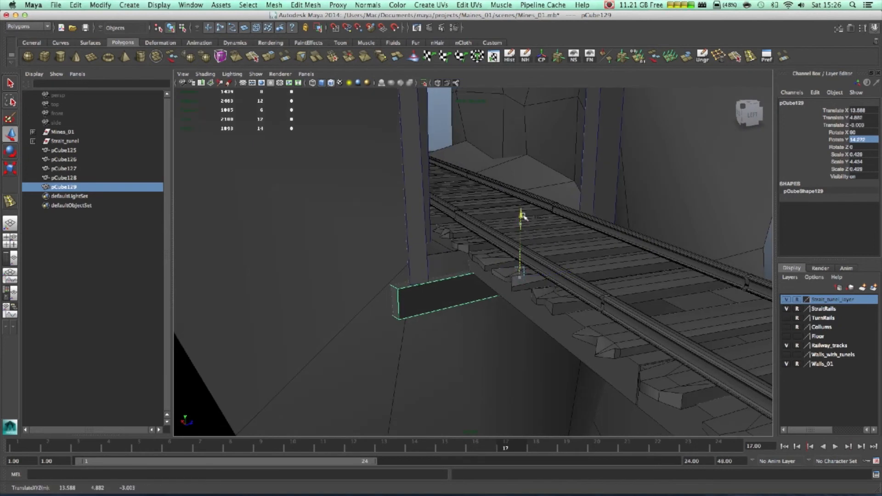
pyautogui.keyDown('alt'); pyautogui.moveTo(565, 312); pyautogui.dragTo(552, 244); pyautogui.keyUp('alt')
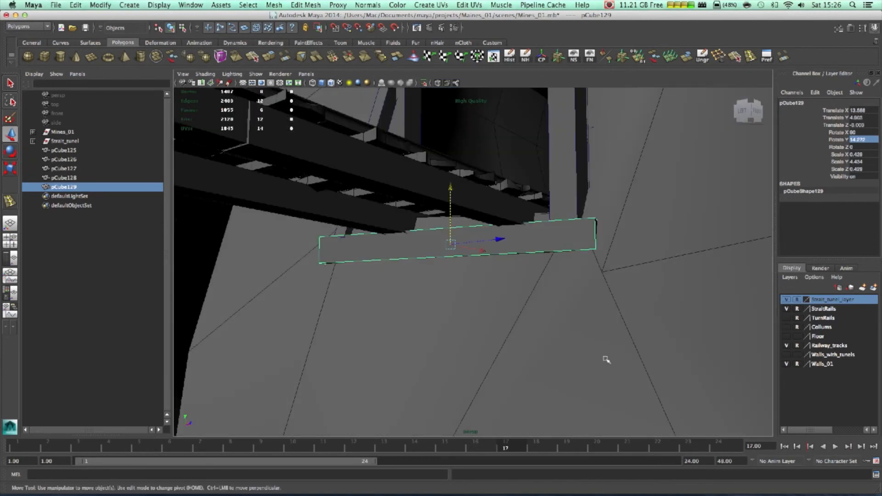
# Examine from below how the base beam sits against the cave floor, the rails and the posts
pyautogui.click(607, 358)
pyautogui.keyDown('alt'); pyautogui.moveTo(606, 359); pyautogui.dragTo(604, 344, button='right'); pyautogui.keyUp('alt')
pyautogui.moveTo(603, 343)
pyautogui.keyDown('alt'); pyautogui.mouseDown()
pyautogui.moveTo(579, 346)
pyautogui.moveTo(640, 339)
pyautogui.moveTo(606, 356)
pyautogui.mouseUp(); pyautogui.keyUp('alt')
pyautogui.keyDown('alt'); pyautogui.moveTo(593, 211); pyautogui.dragTo(577, 238); pyautogui.keyUp('alt')
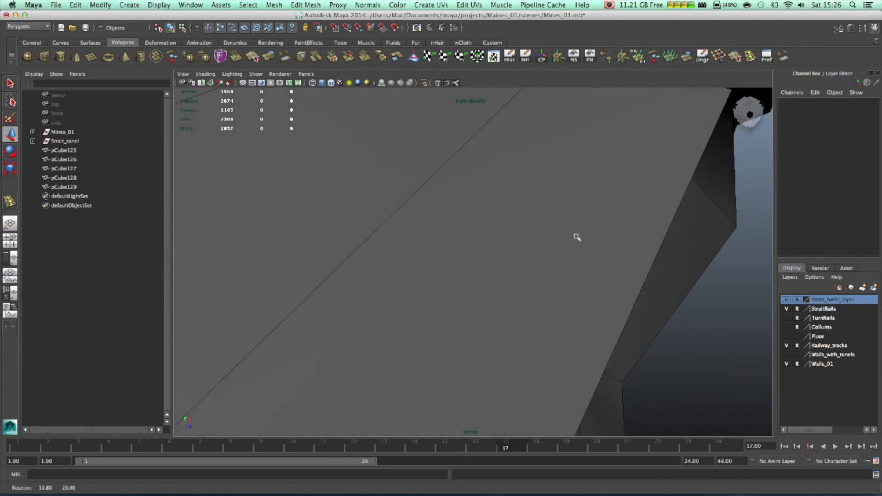
pyautogui.scroll(3, 575, 237)
pyautogui.keyDown('alt'); pyautogui.moveTo(575, 238); pyautogui.dragTo(606, 339, button='right'); pyautogui.keyUp('alt')
pyautogui.keyDown('alt'); pyautogui.moveTo(607, 339); pyautogui.dragTo(609, 264); pyautogui.keyUp('alt')
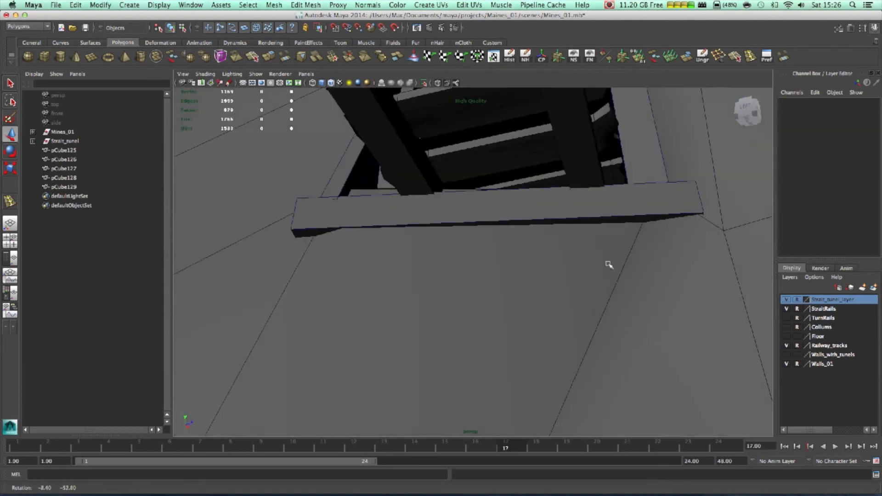
pyautogui.keyDown('alt'); pyautogui.moveTo(615, 204); pyautogui.dragTo(583, 349); pyautogui.keyUp('alt')
# Raise the base beam's four top vertices to about Y 5.43 to thicken it up to the post feet, and return to object selection
pyautogui.click(634, 371)
pyautogui.scroll(-3, 633, 371)
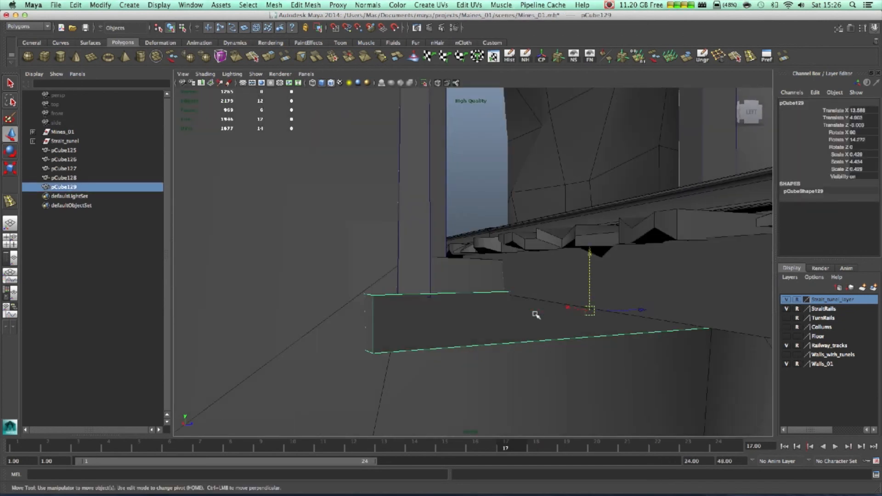
pyautogui.rightClick(482, 315)
pyautogui.click(335, 261)
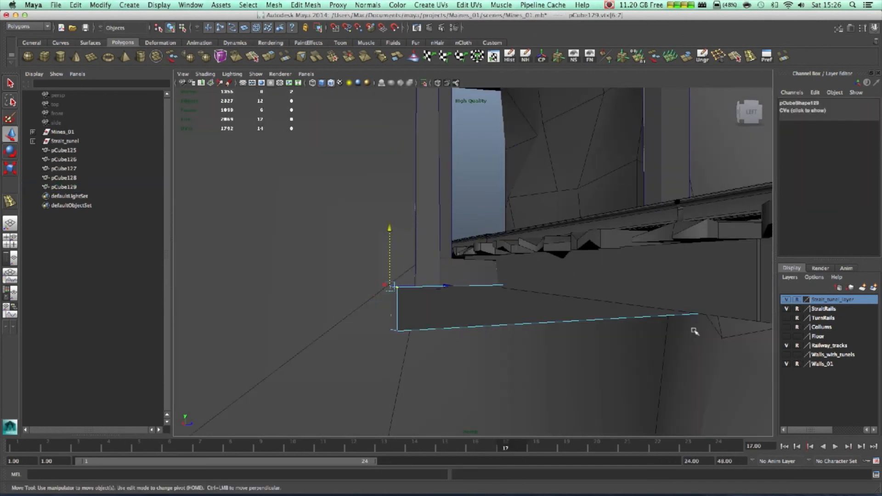
pyautogui.keyDown('alt'); pyautogui.moveTo(693, 331); pyautogui.dragTo(641, 332); pyautogui.keyUp('alt')
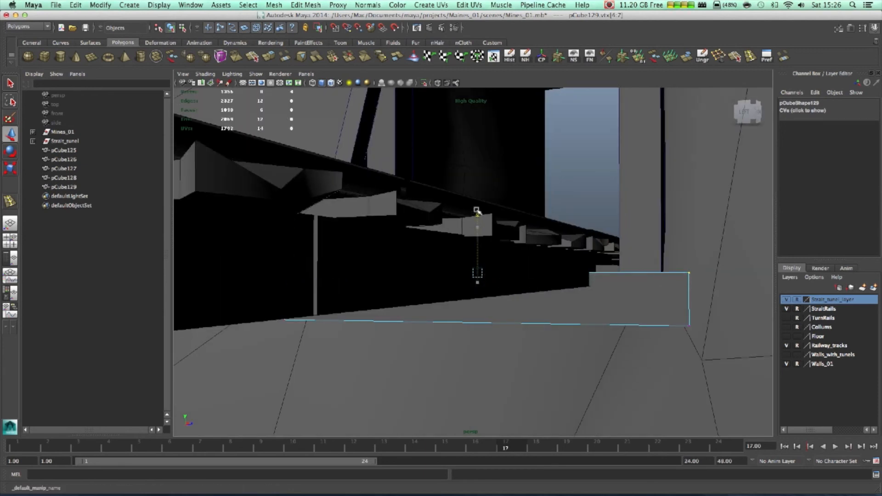
pyautogui.keyDown('alt'); pyautogui.moveTo(565, 258); pyautogui.dragTo(574, 242); pyautogui.keyUp('alt')
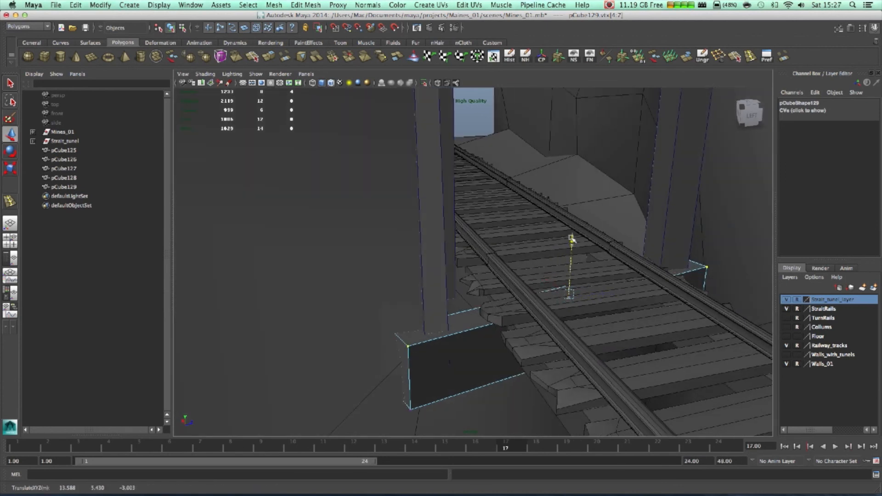
pyautogui.keyDown('alt'); pyautogui.moveTo(624, 263); pyautogui.dragTo(627, 347); pyautogui.keyUp('alt')
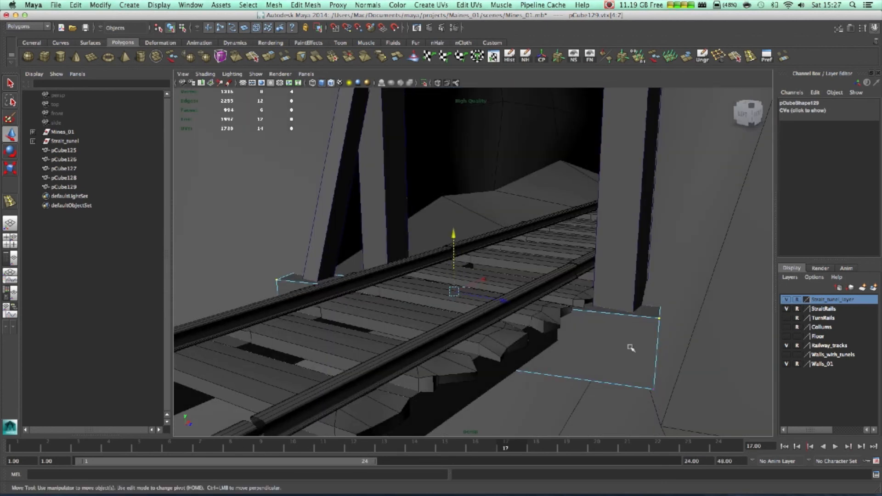
pyautogui.rightClick(626, 286)
pyautogui.moveTo(669, 266); pyautogui.dragTo(668, 274, button='right')
pyautogui.click(701, 323)
# Examine the framed entrance, the tunnel and the curved rail track from outside and along the cave wall
pyautogui.scroll(-4, 703, 323)
pyautogui.keyDown('alt'); pyautogui.moveTo(632, 323); pyautogui.dragTo(663, 296); pyautogui.keyUp('alt')
pyautogui.keyDown('alt'); pyautogui.moveTo(414, 247); pyautogui.dragTo(607, 337, button='right'); pyautogui.keyUp('alt')
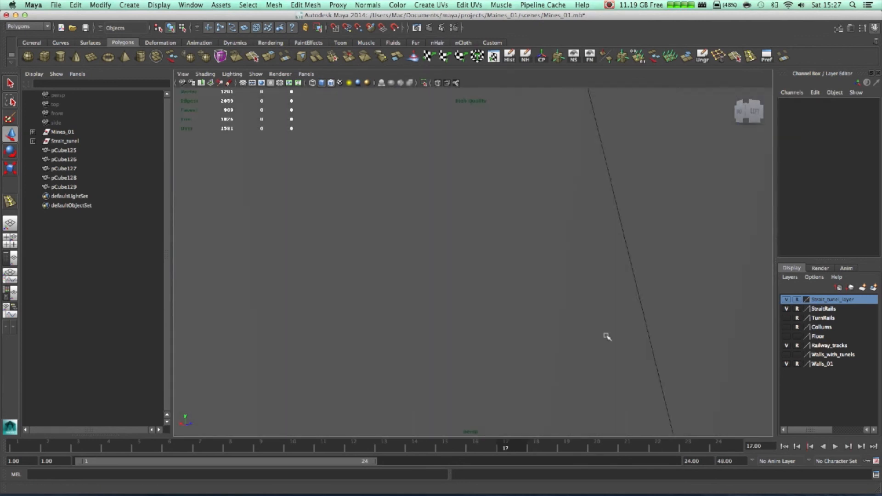
pyautogui.scroll(-3, 607, 337)
pyautogui.keyDown('alt'); pyautogui.moveTo(632, 335); pyautogui.dragTo(528, 354); pyautogui.keyUp('alt')
pyautogui.keyDown('alt'); pyautogui.moveTo(579, 354); pyautogui.dragTo(458, 317, button='right'); pyautogui.keyUp('alt')
pyautogui.keyDown('alt'); pyautogui.moveTo(457, 317); pyautogui.dragTo(691, 313); pyautogui.keyUp('alt')
pyautogui.keyDown('alt'); pyautogui.moveTo(691, 313); pyautogui.dragTo(628, 329, button='right'); pyautogui.keyUp('alt')
pyautogui.keyDown('alt'); pyautogui.moveTo(627, 330); pyautogui.dragTo(658, 328); pyautogui.keyUp('alt')
pyautogui.keyDown('alt'); pyautogui.moveTo(566, 246); pyautogui.dragTo(564, 248); pyautogui.keyUp('alt')
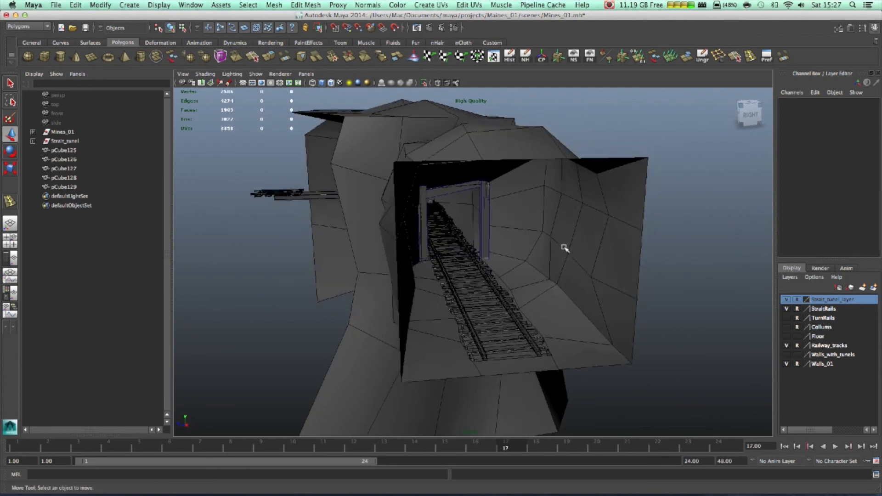
pyautogui.keyDown('alt'); pyautogui.moveTo(504, 280); pyautogui.dragTo(594, 291, button='right'); pyautogui.keyUp('alt')
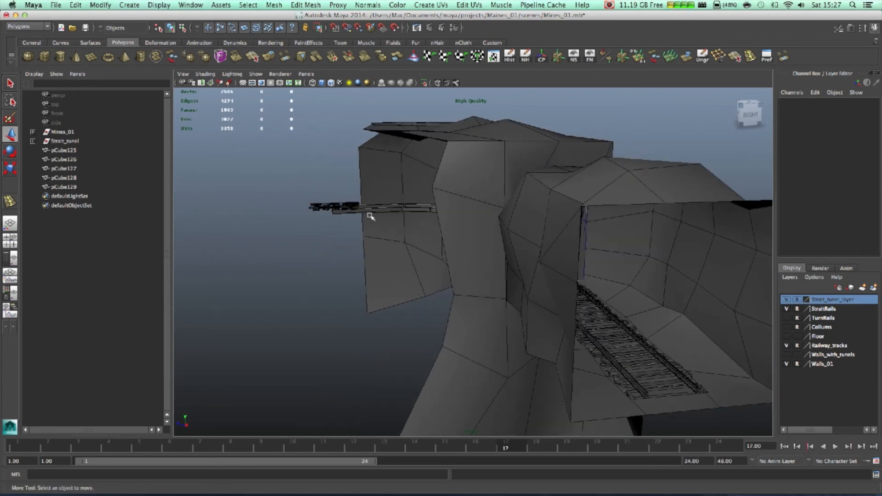
pyautogui.moveTo(339, 223)
pyautogui.keyDown('alt'); pyautogui.mouseDown()
pyautogui.moveTo(386, 244)
pyautogui.moveTo(286, 208)
pyautogui.mouseUp(); pyautogui.keyUp('alt')
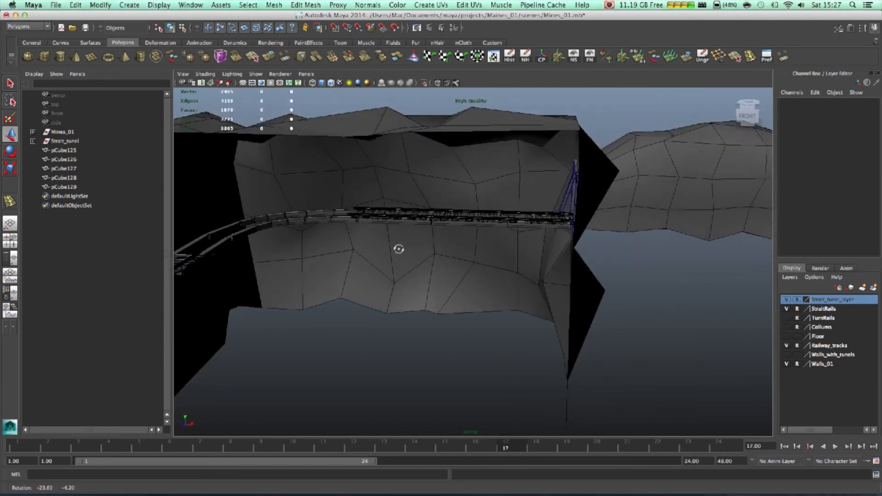